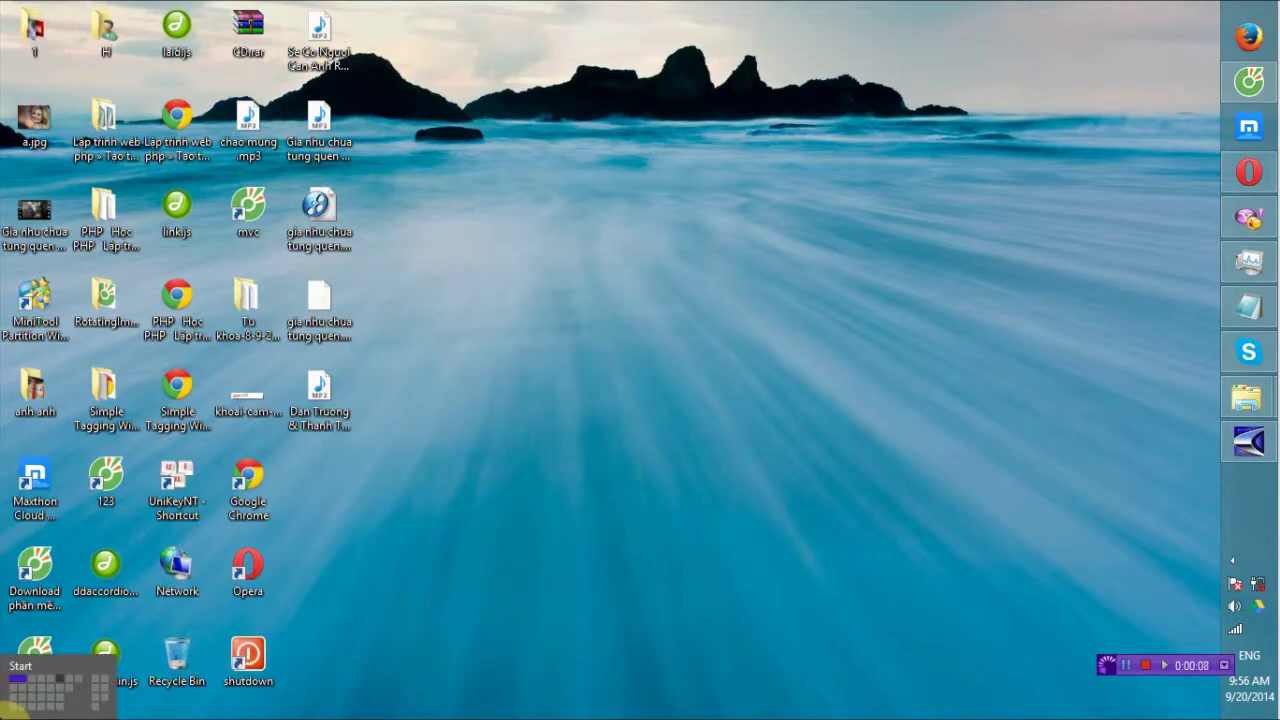
Launch ProShow Producer from its tile on the Windows 8 Start screen
click(4, 714)
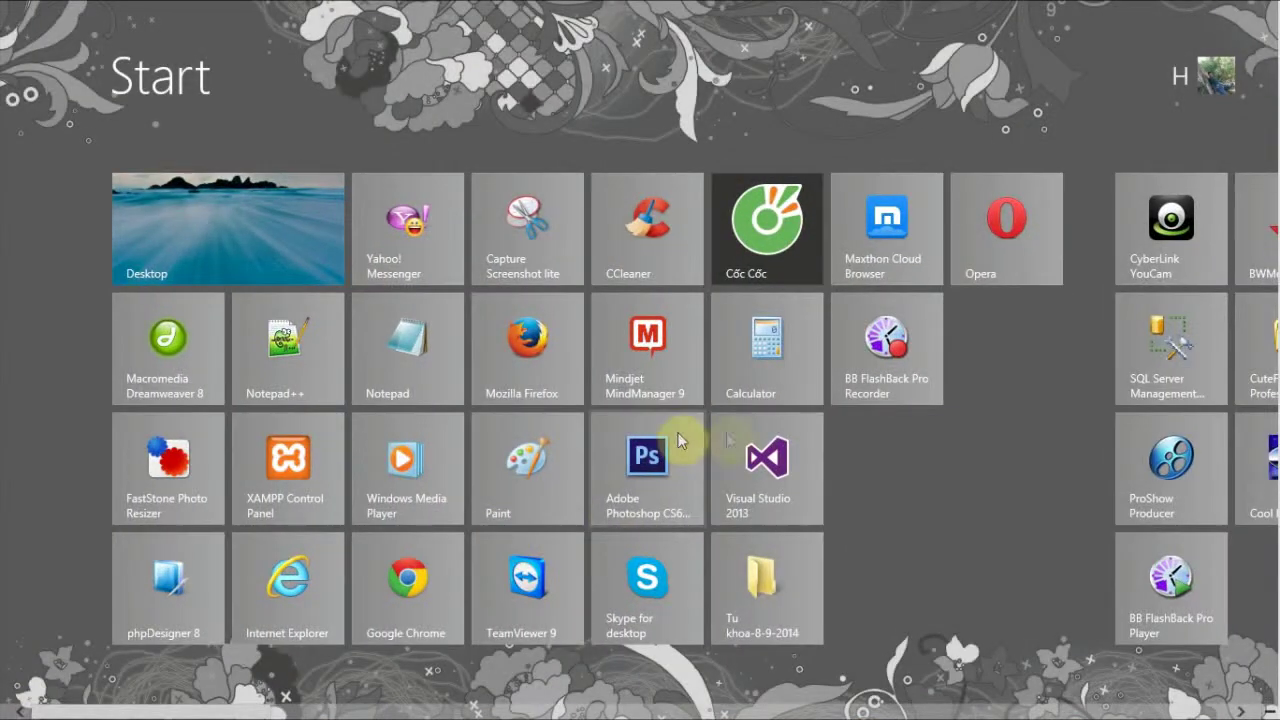
click(1156, 455)
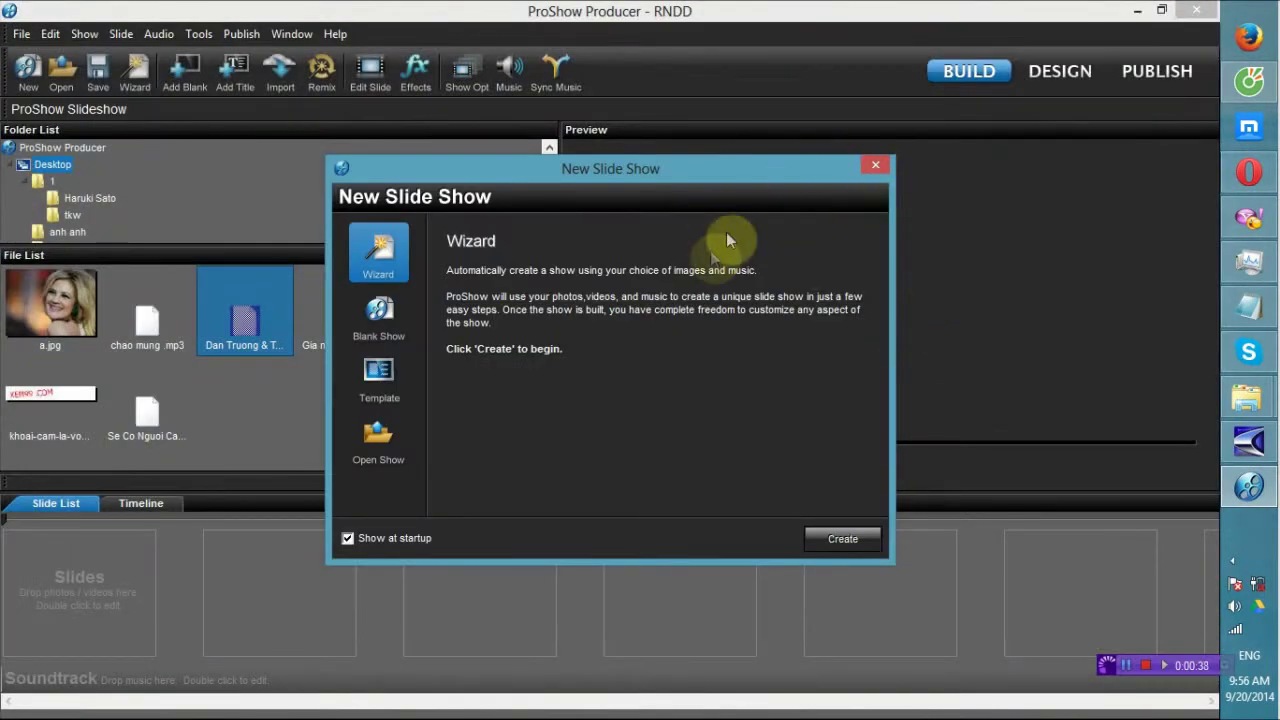
Dismiss the New Slide Show wizard and return to the Build workspace
click(874, 164)
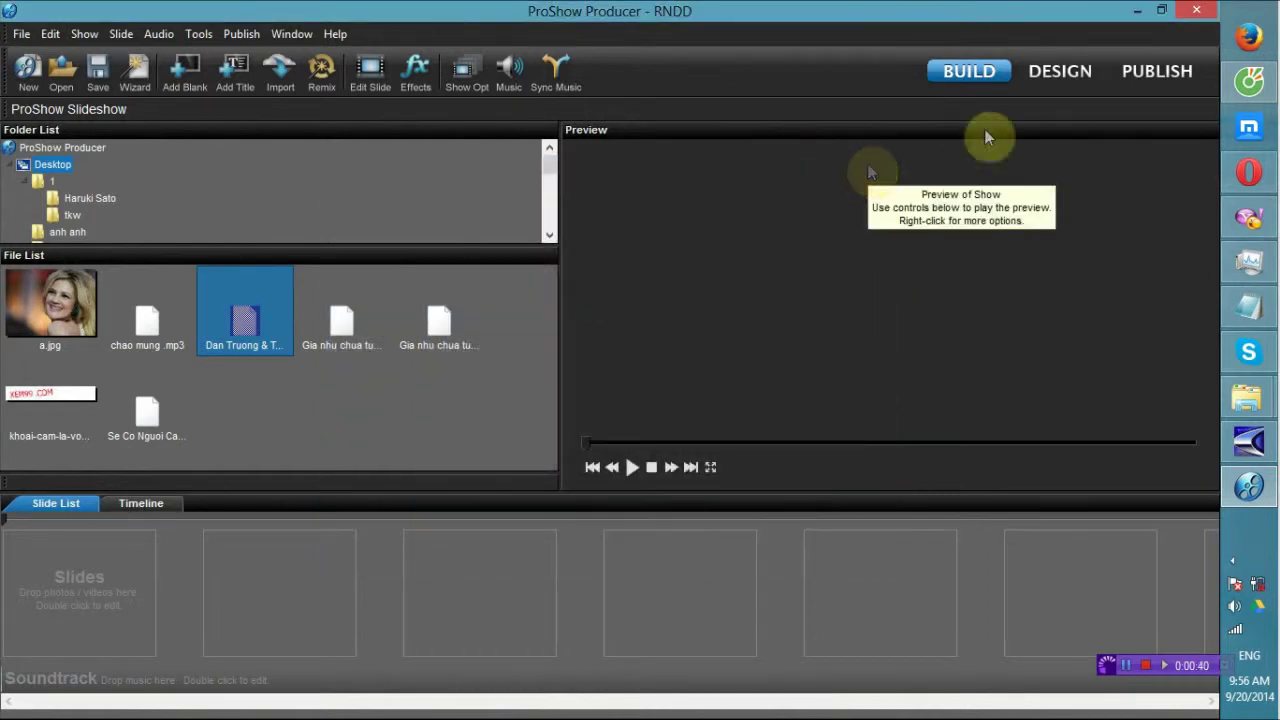
click(1152, 73)
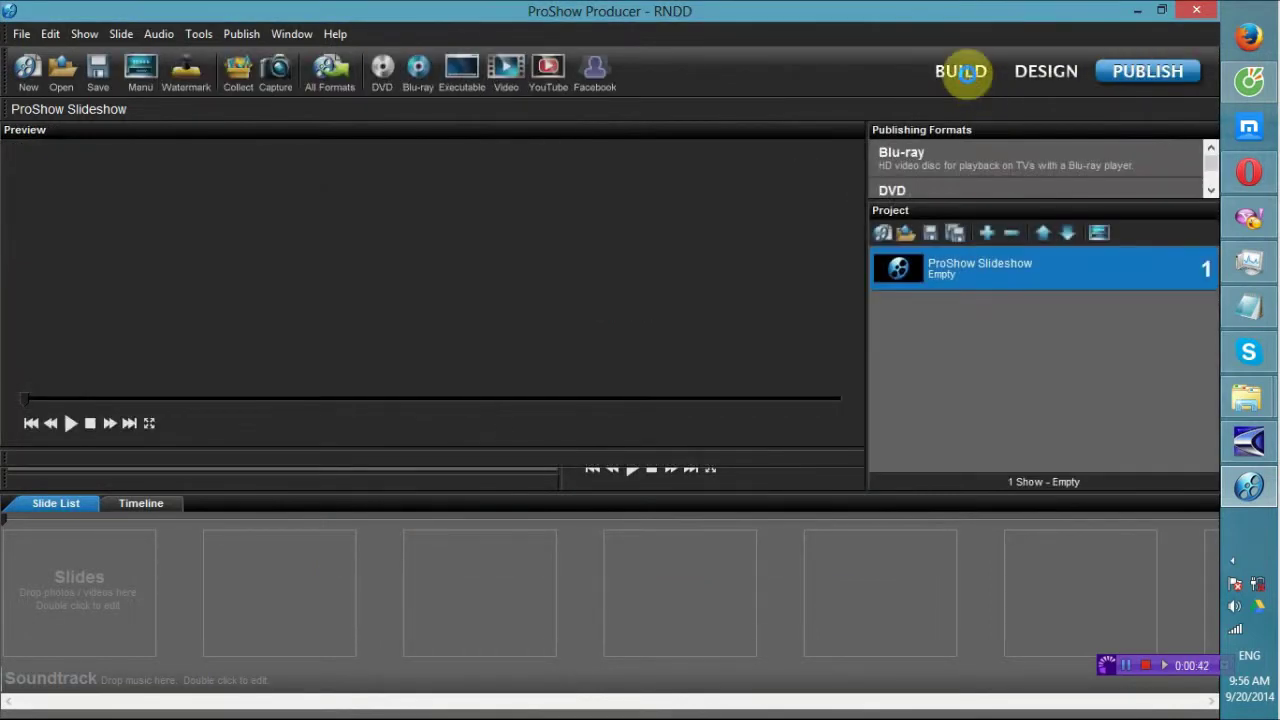
click(965, 74)
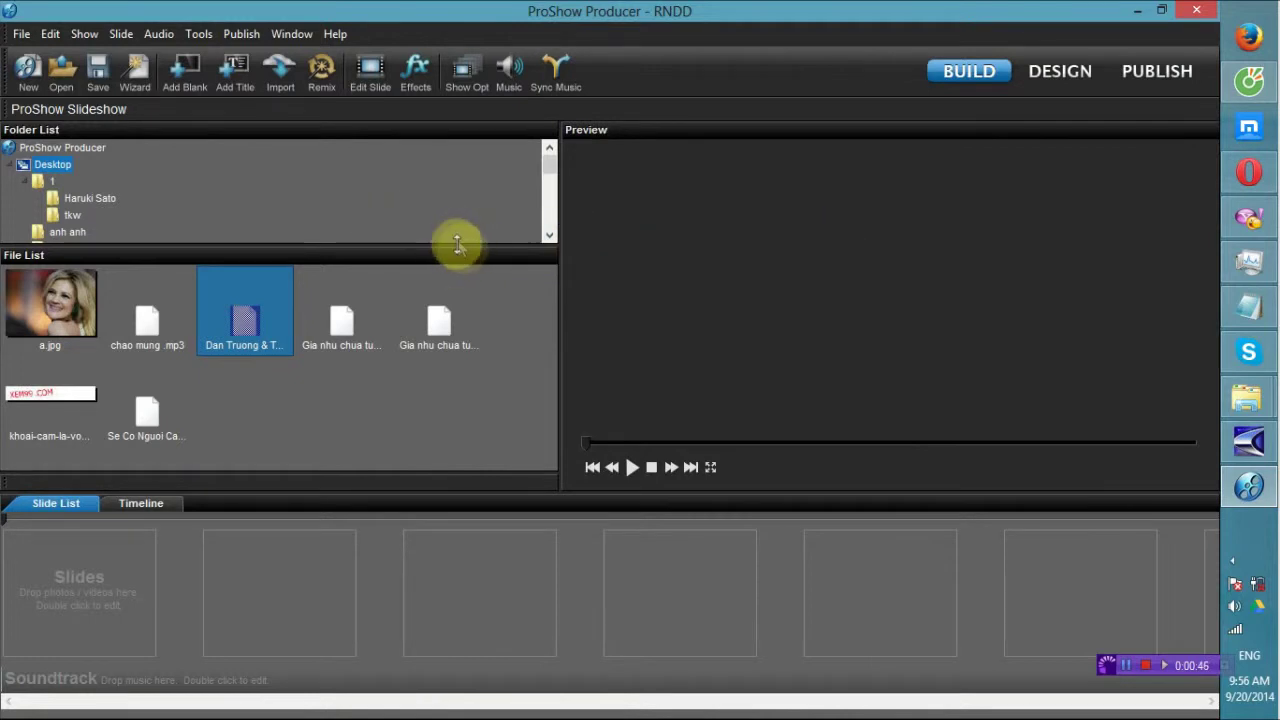
Browse to the photo subfolder inside folder 1 so its 11 images are listed
drag(457, 245, 457, 295)
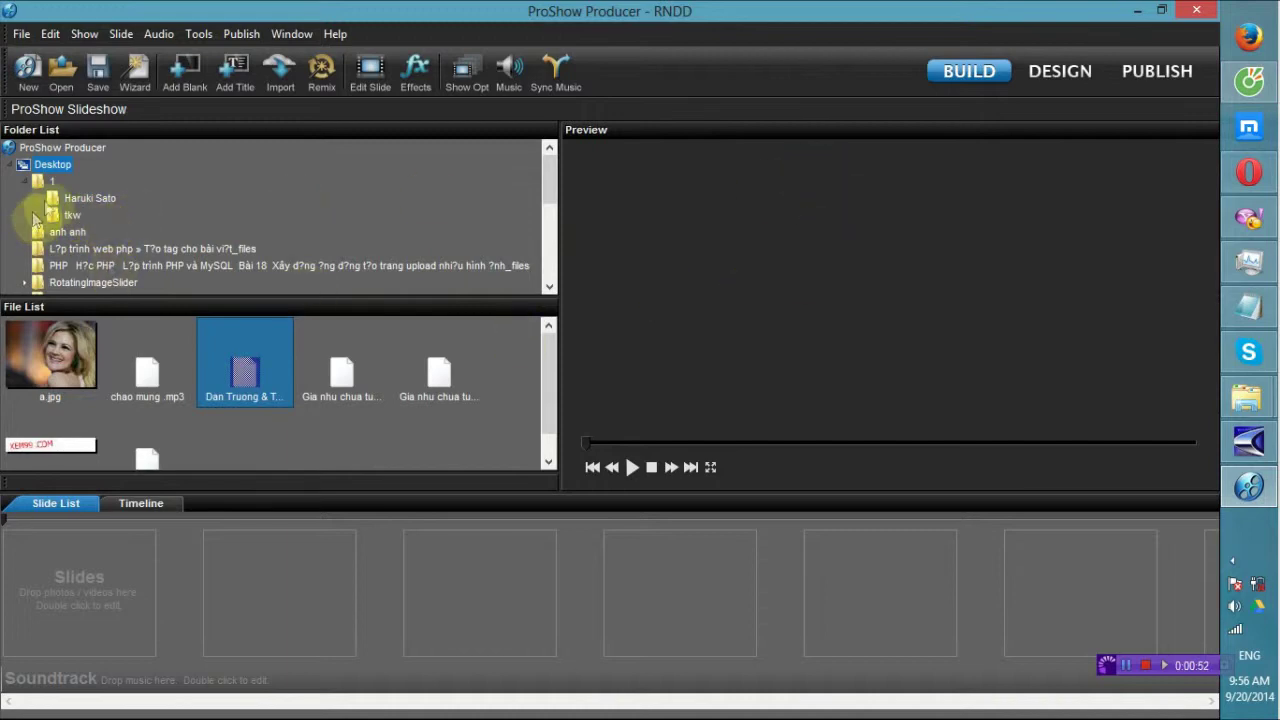
click(52, 181)
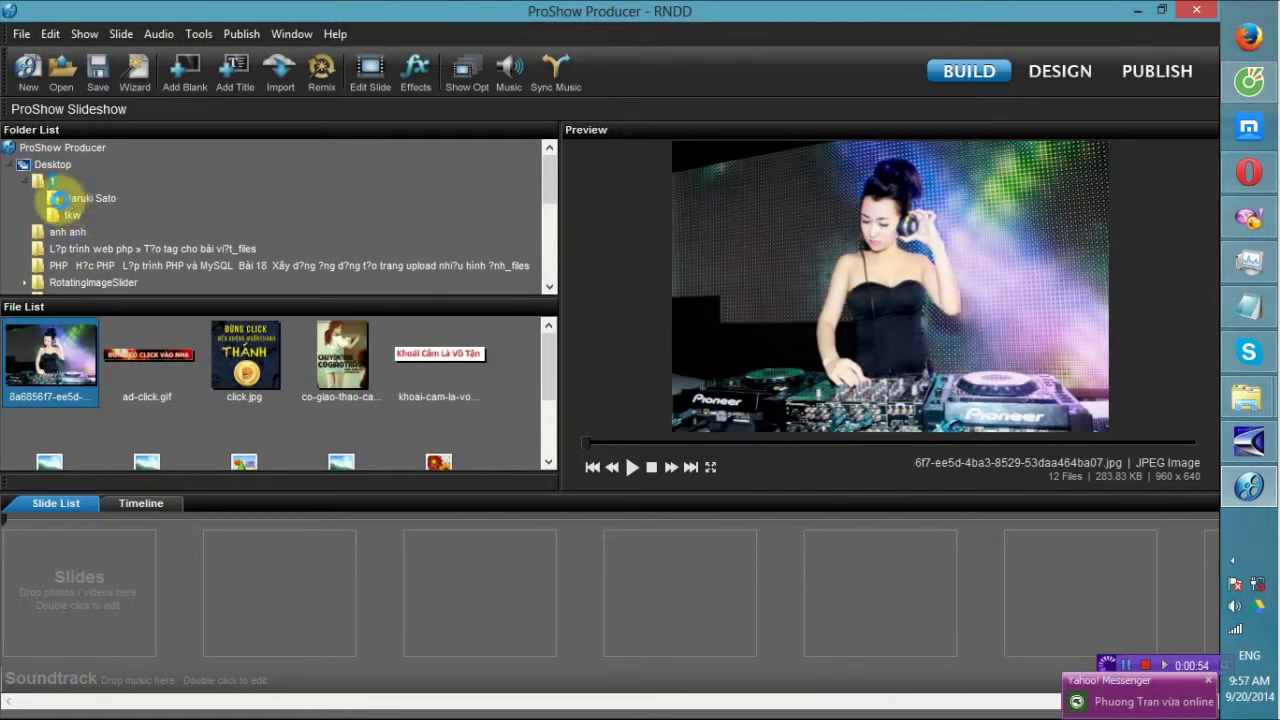
click(64, 198)
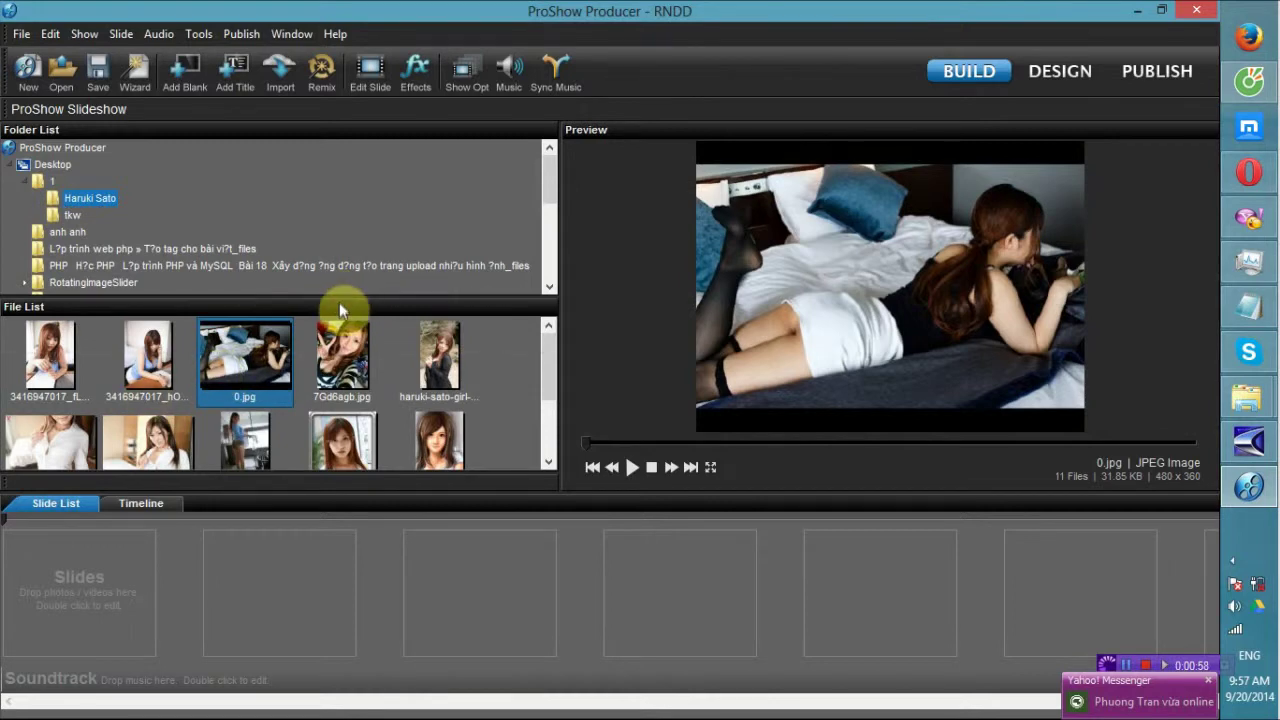
drag(343, 303, 335, 245)
click(50, 300)
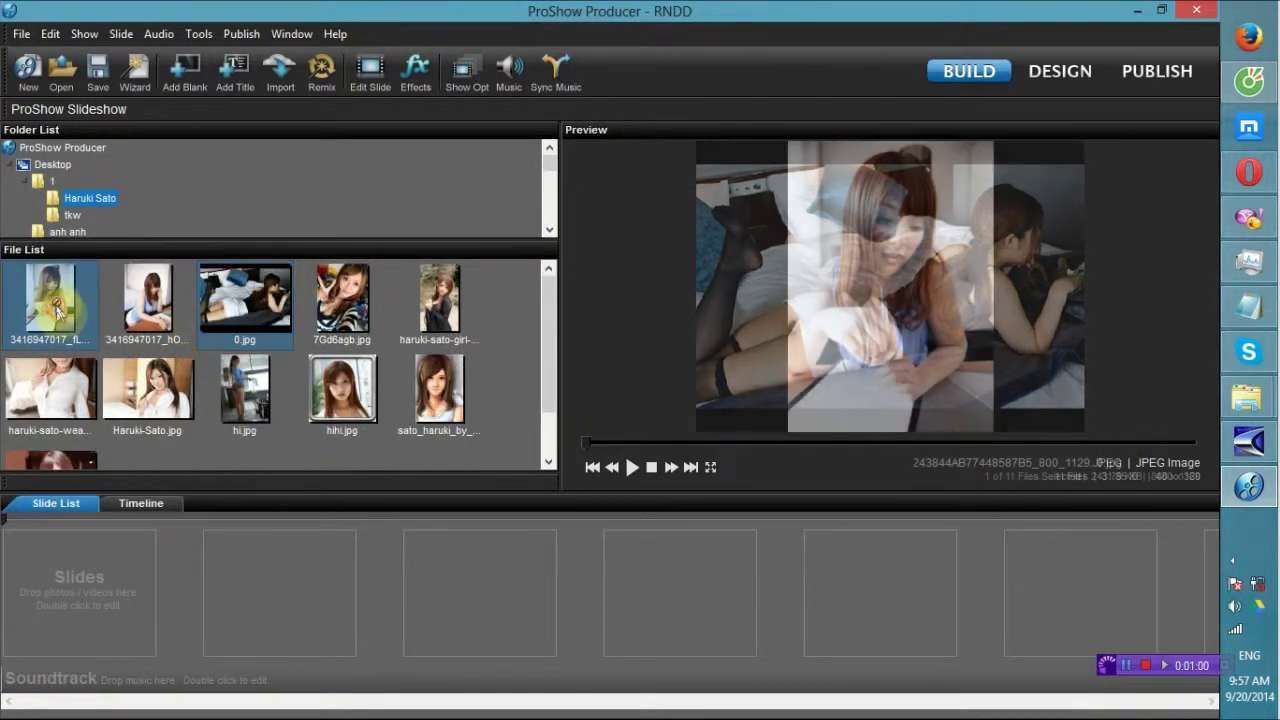
double_click(147, 300)
double_click(245, 300)
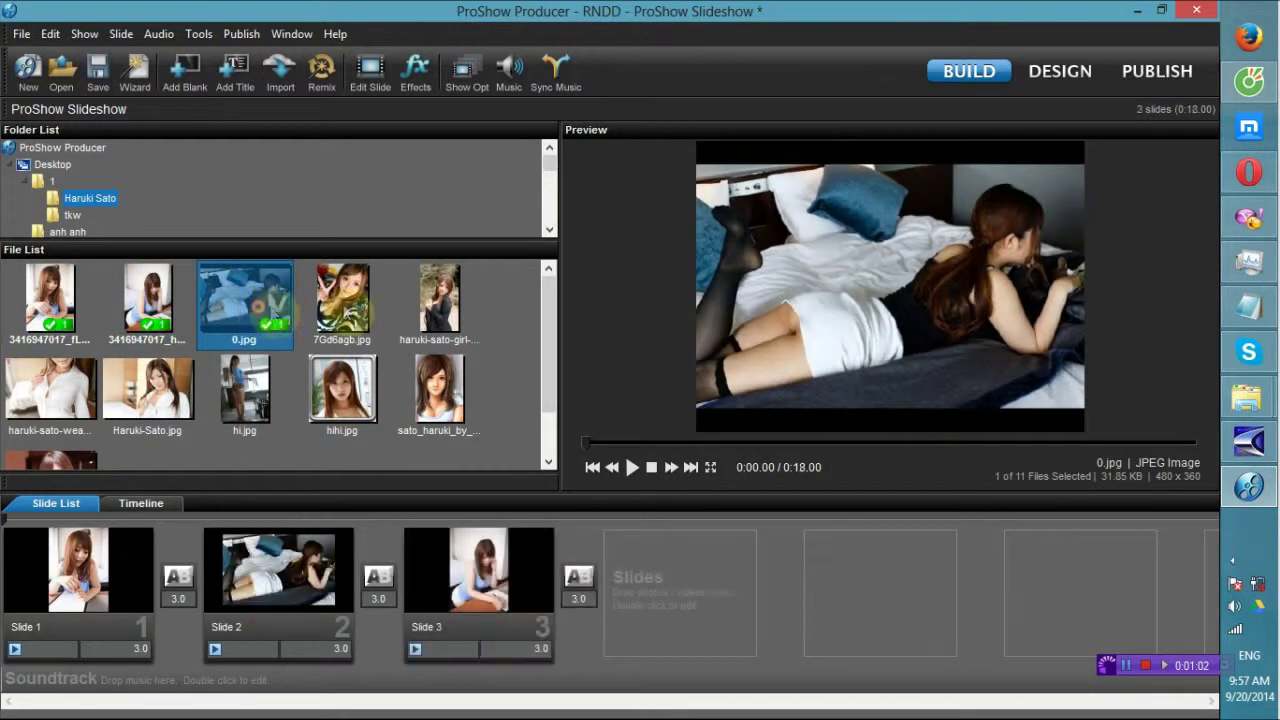
double_click(345, 305)
double_click(440, 300)
double_click(50, 390)
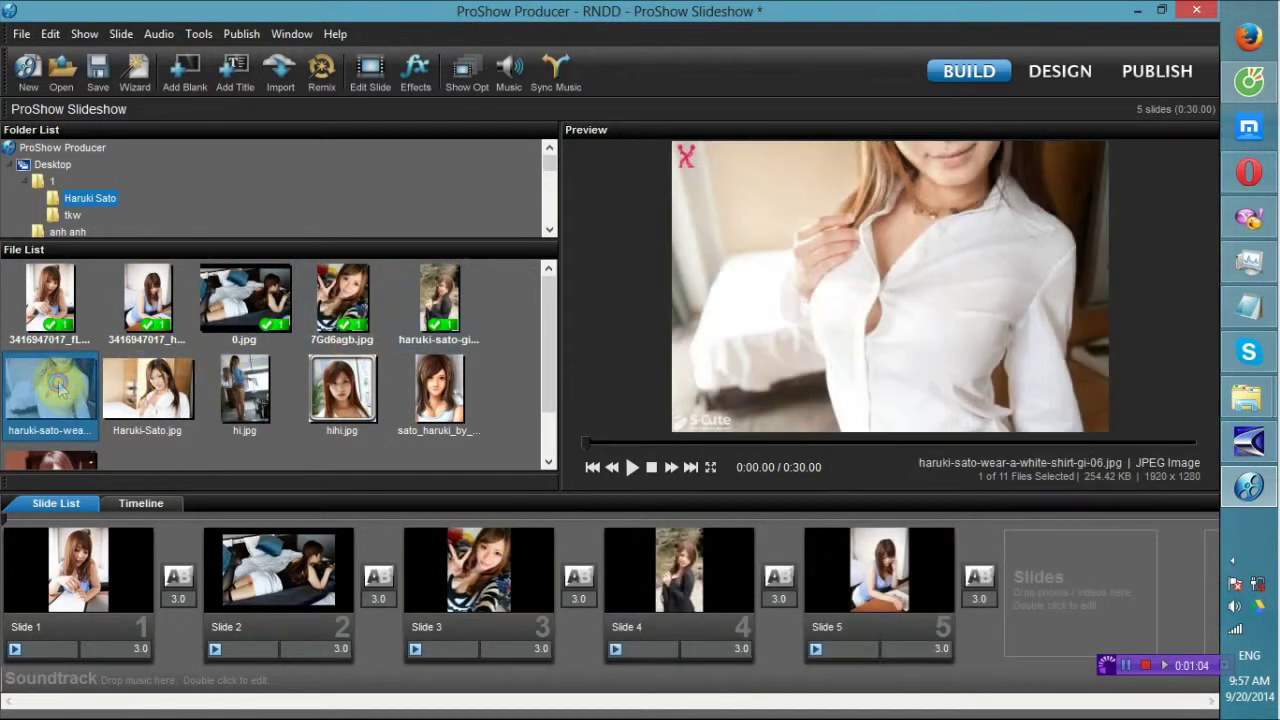
double_click(150, 392)
Add hi.jpg, hihi.jpg and the remaining photos as slides, then open the slide 5–6 transition
double_click(245, 390)
click(342, 390)
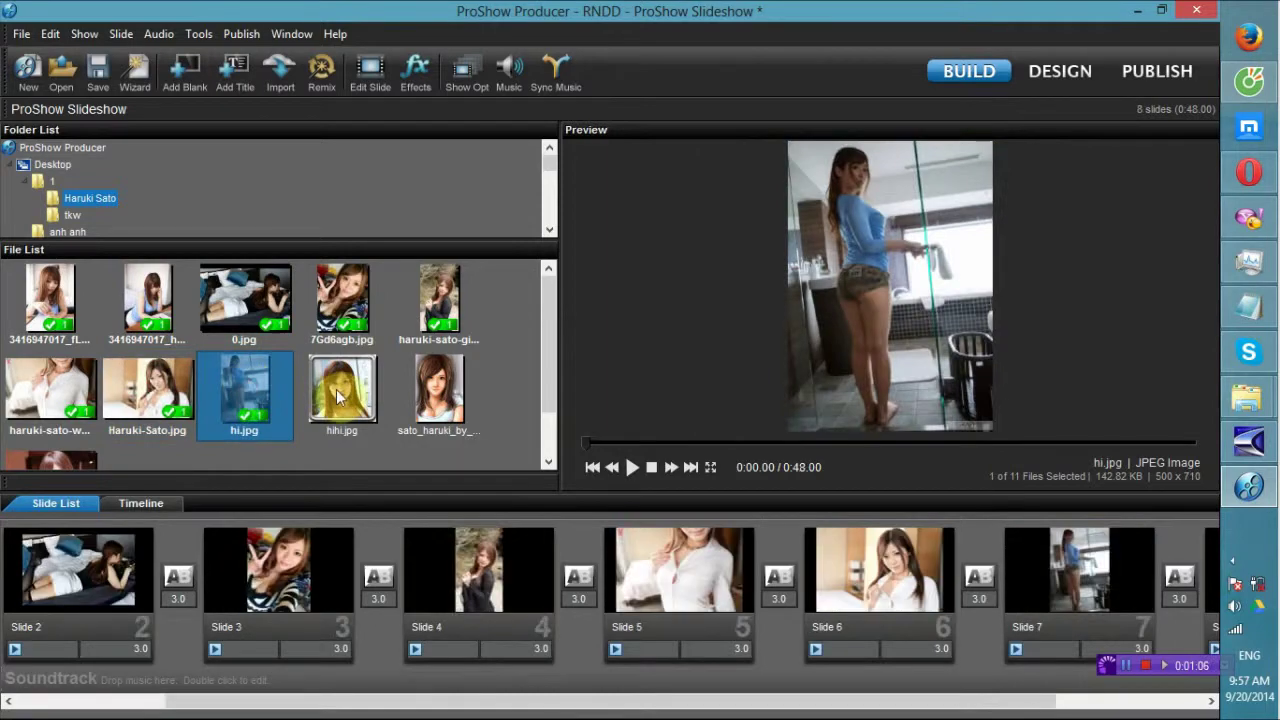
double_click(447, 395)
scroll(291, 398, down, 1)
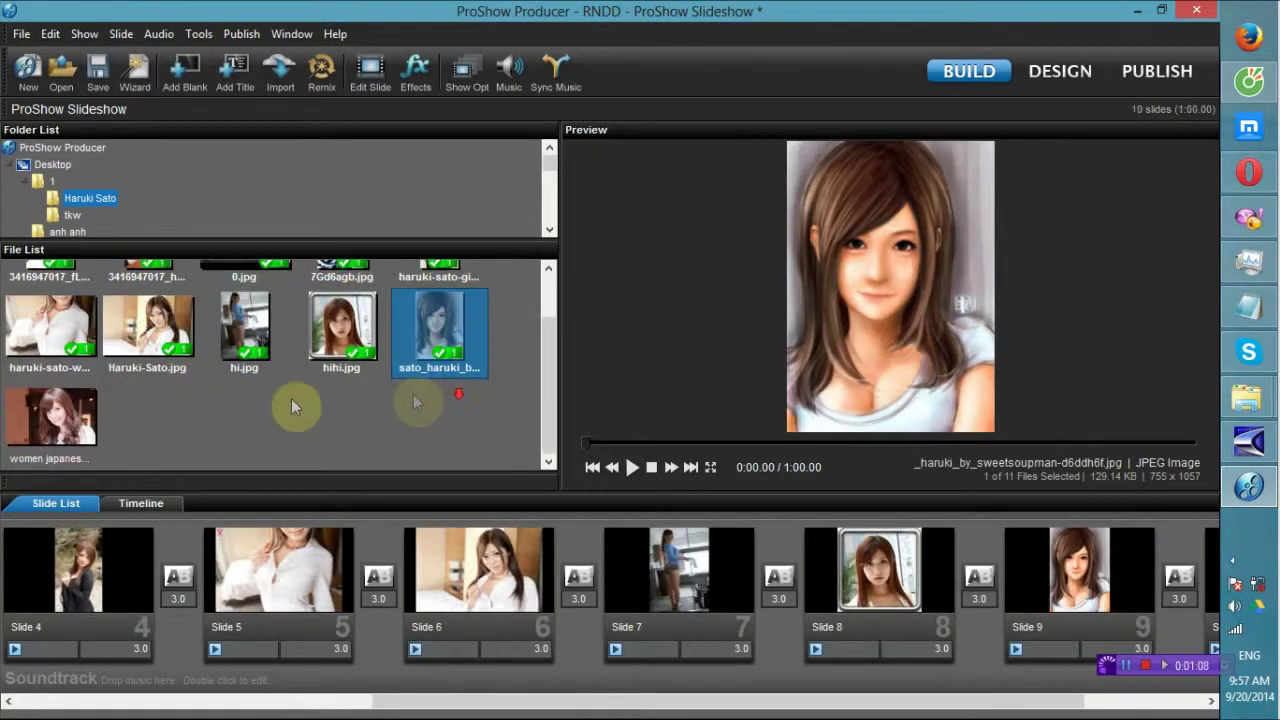
double_click(85, 432)
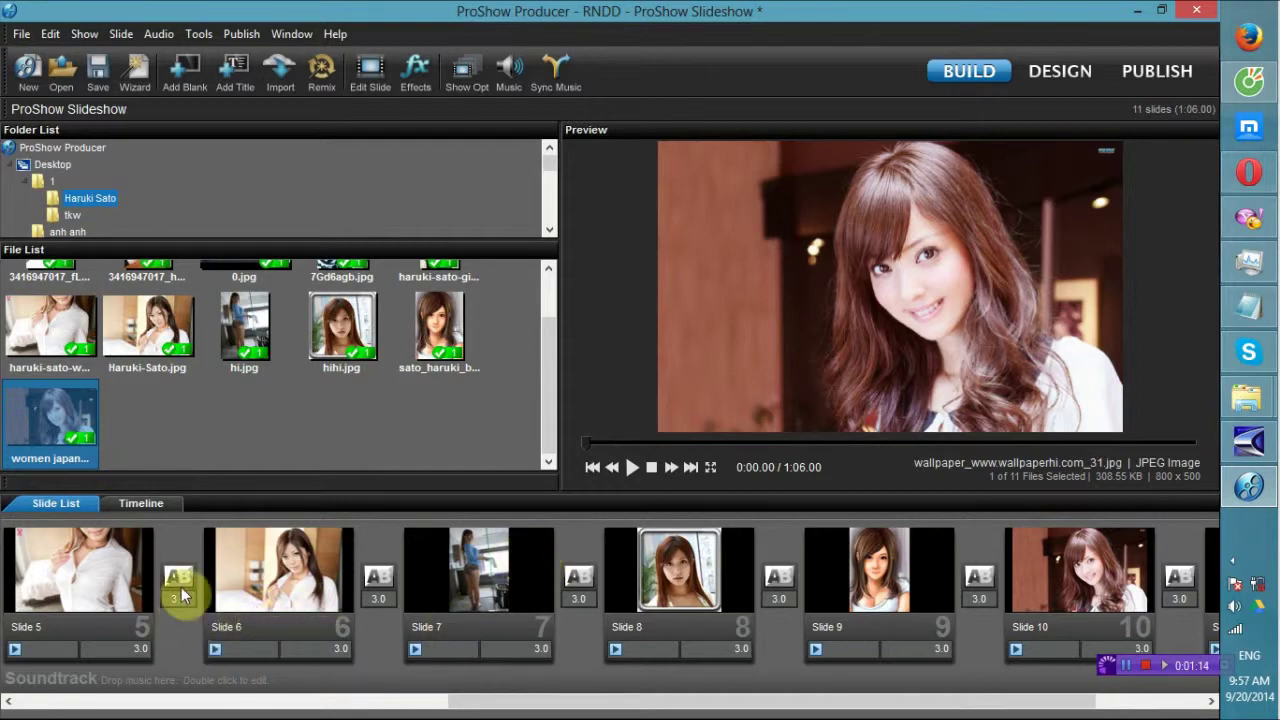
double_click(178, 574)
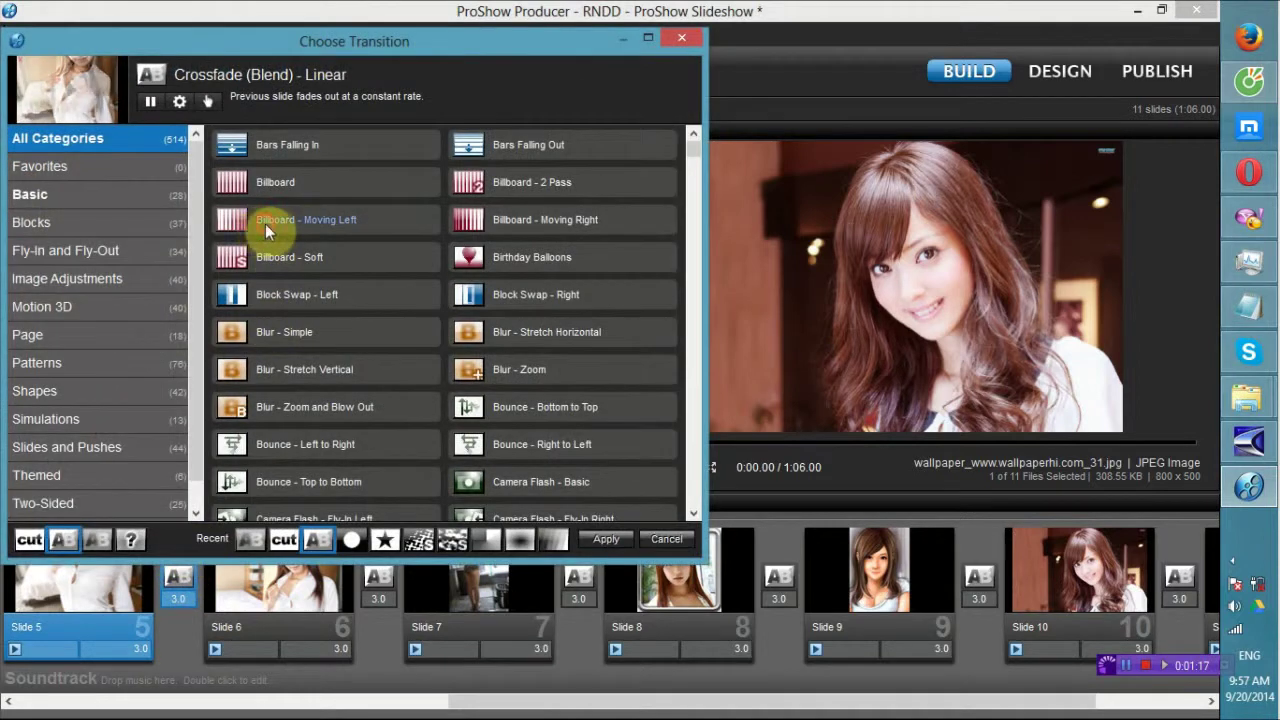
Preview Billboard - Moving Left, close the chooser unchanged, and select all slides
click(265, 222)
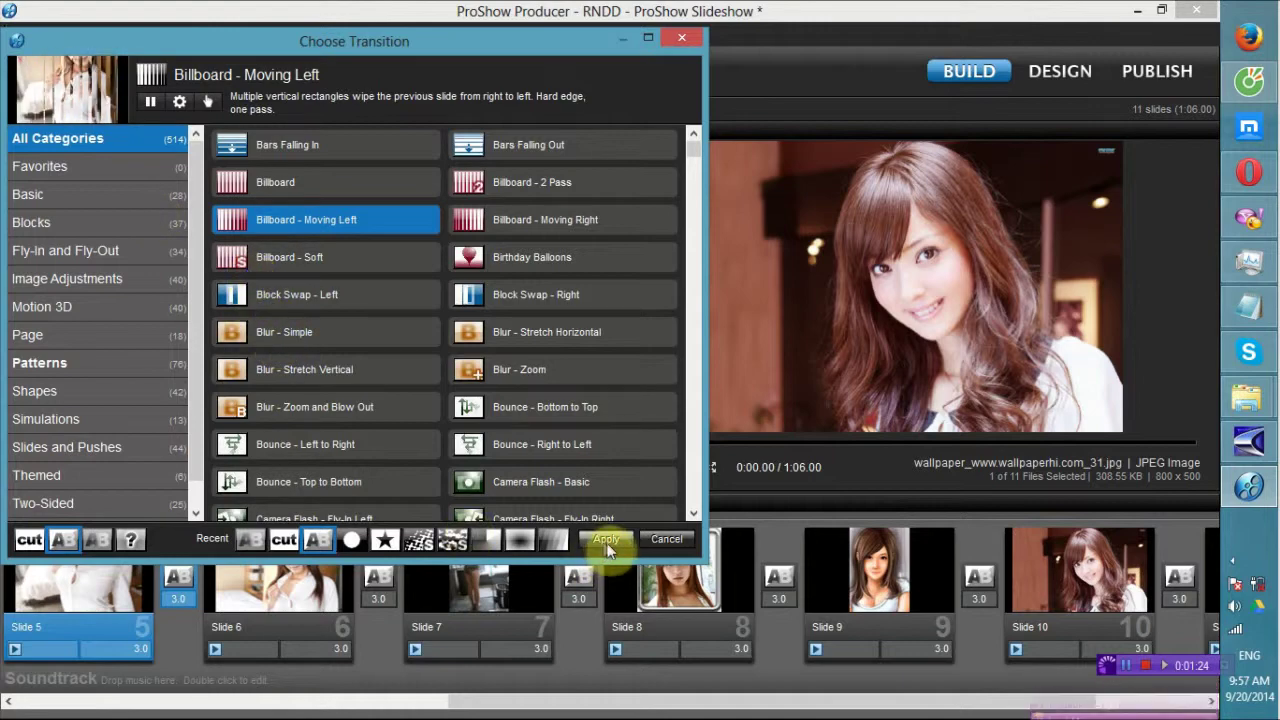
click(665, 539)
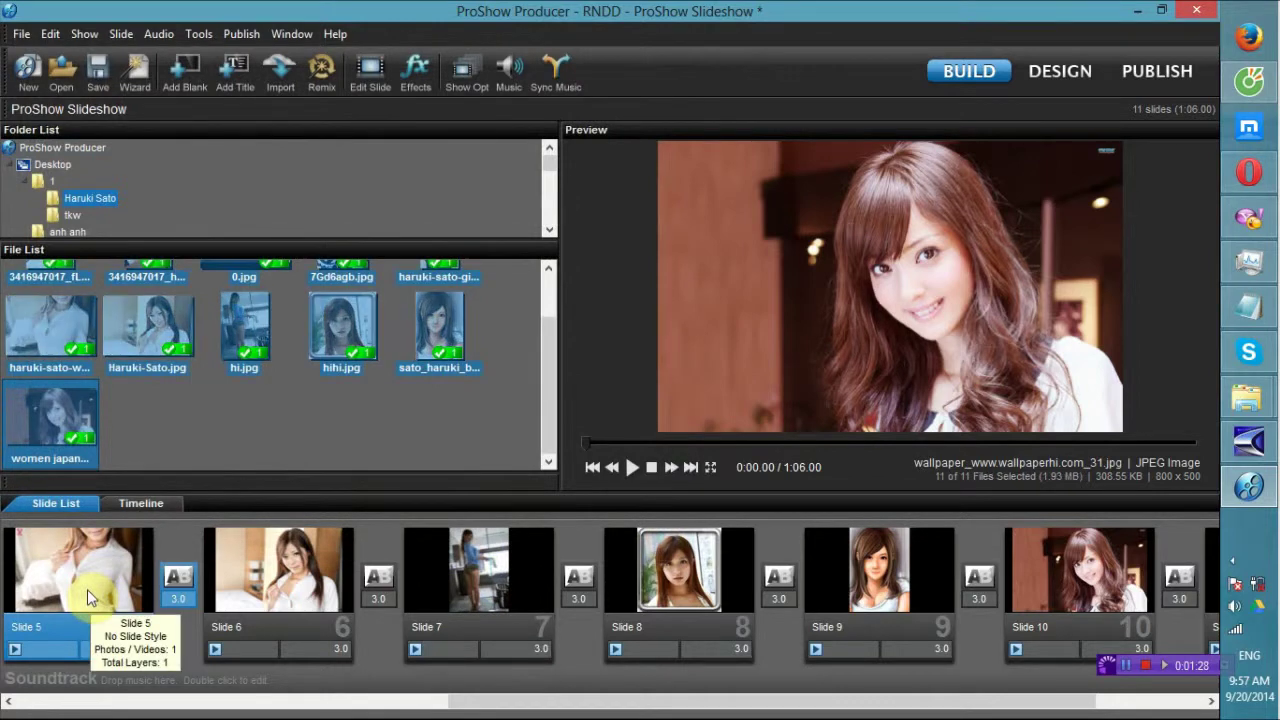
click(253, 598)
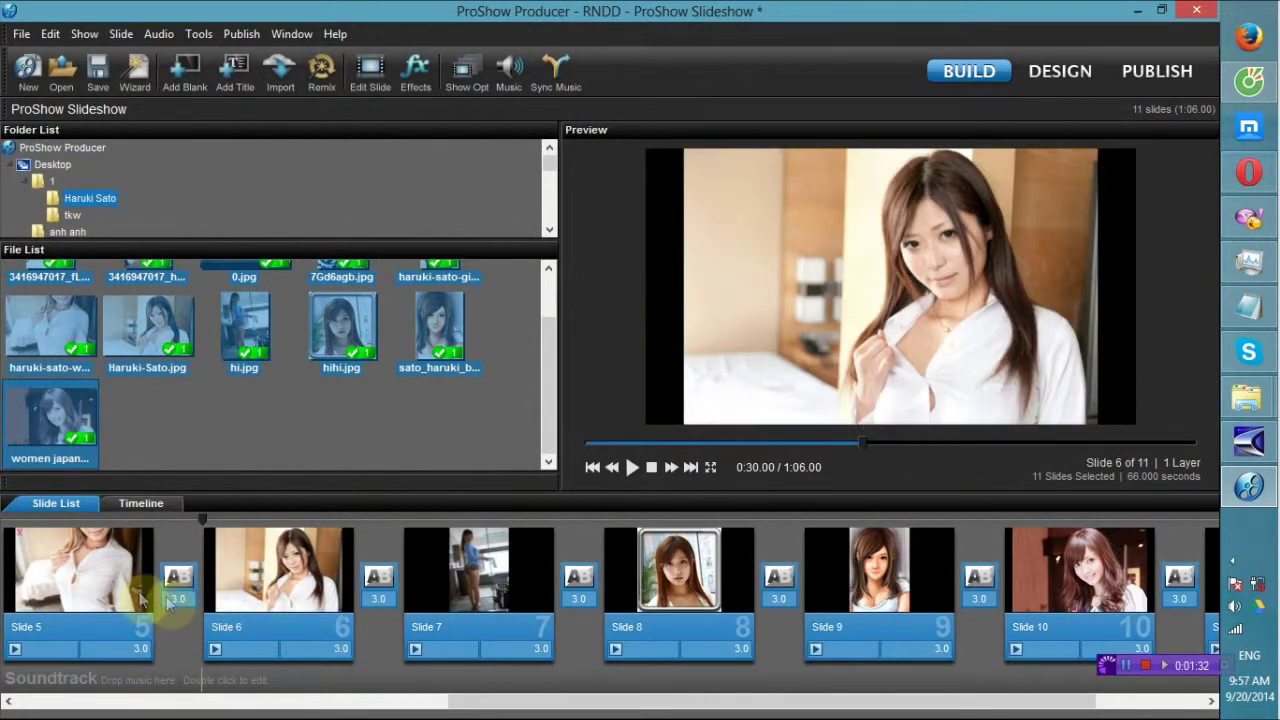
Randomize the transitions across all 11 selected slides
right_click(97, 580)
mouse_move(264, 186)
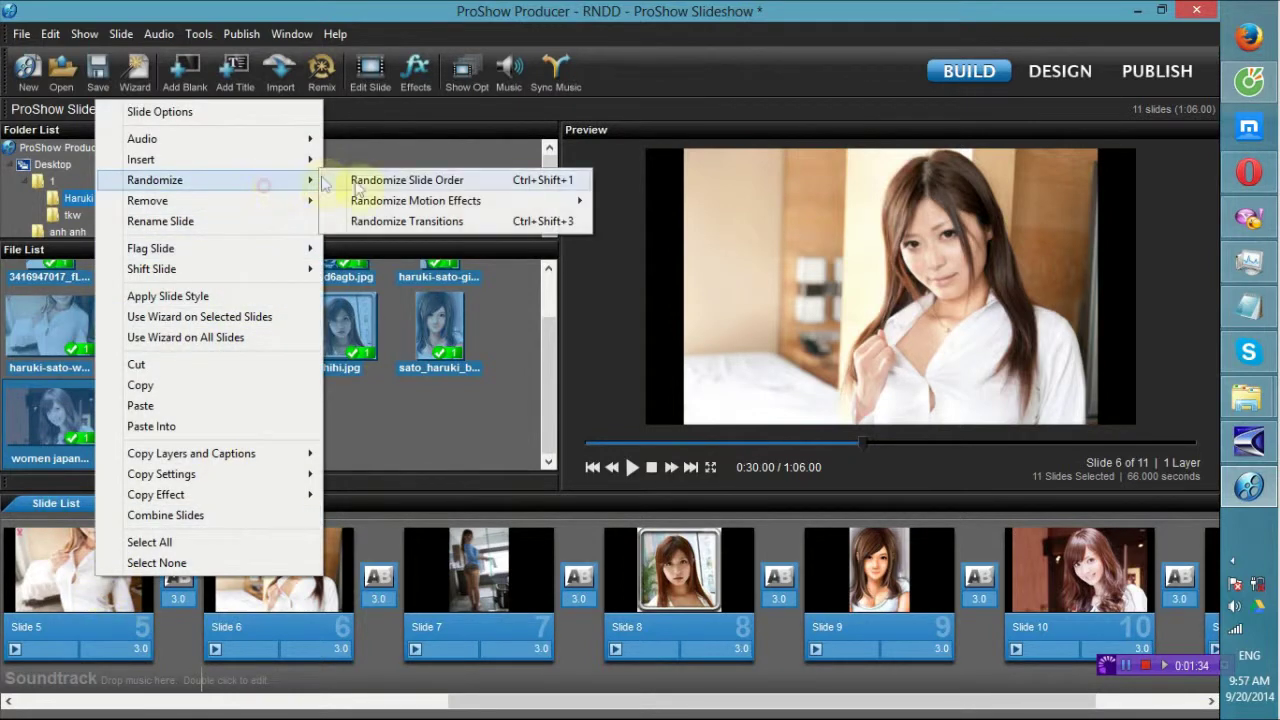
click(438, 221)
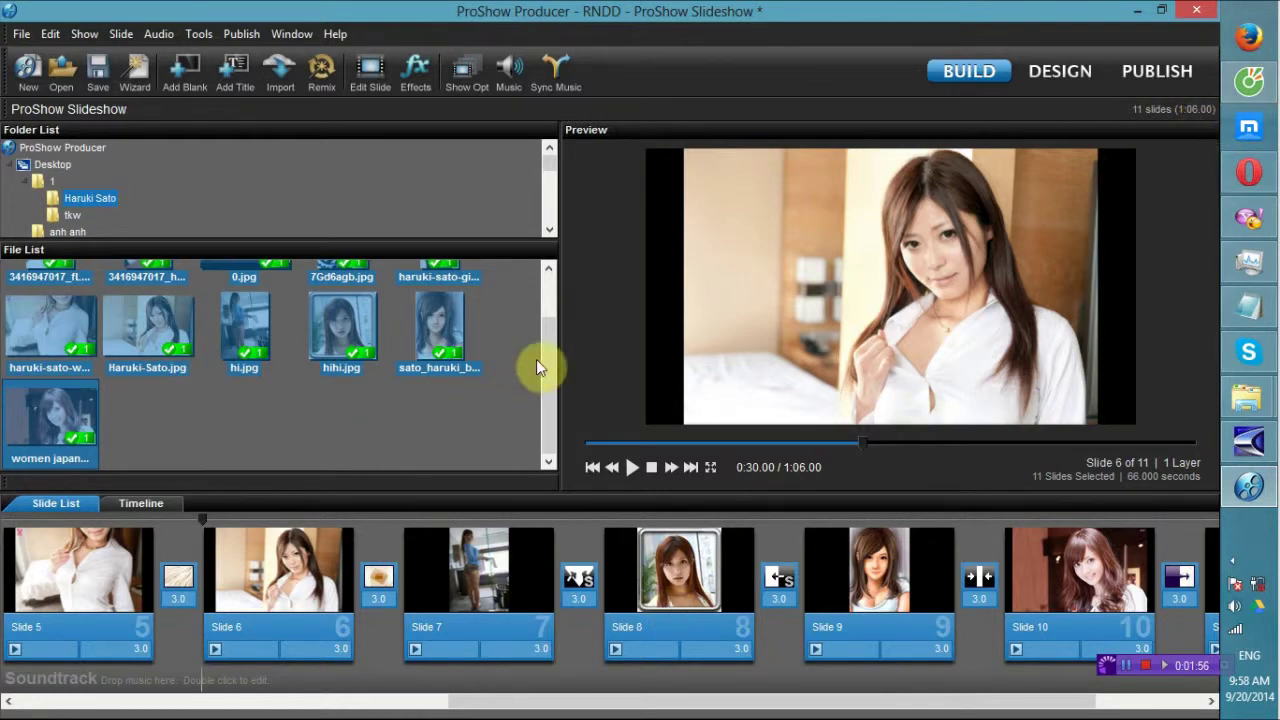
From the Desktop folder, place chao mung .mp3 on the Soundtrack row
drag(549, 363, 543, 314)
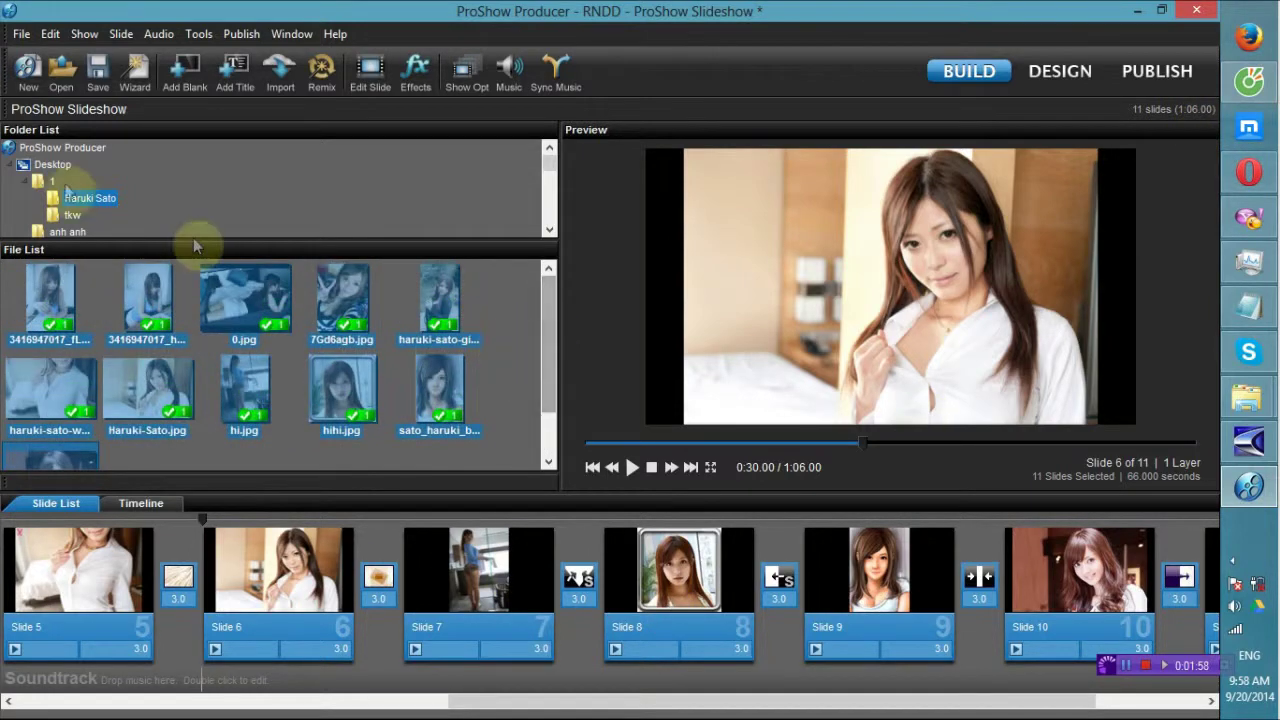
click(45, 165)
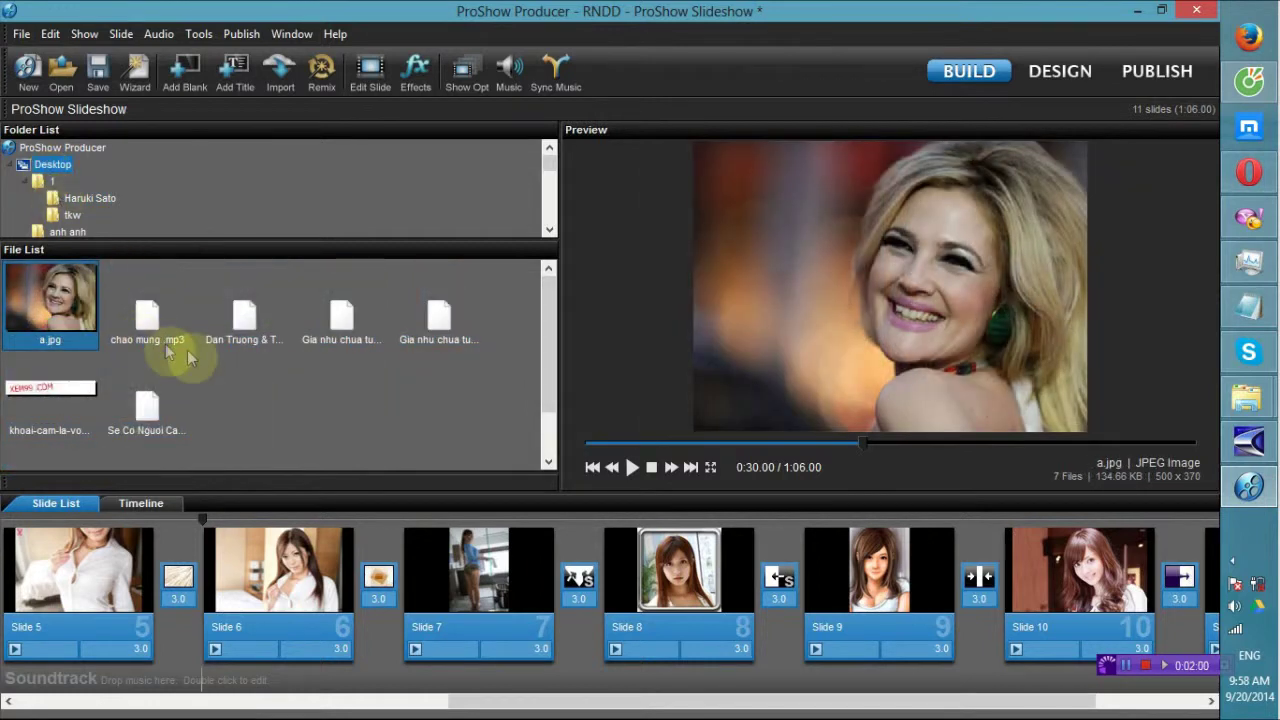
click(340, 350)
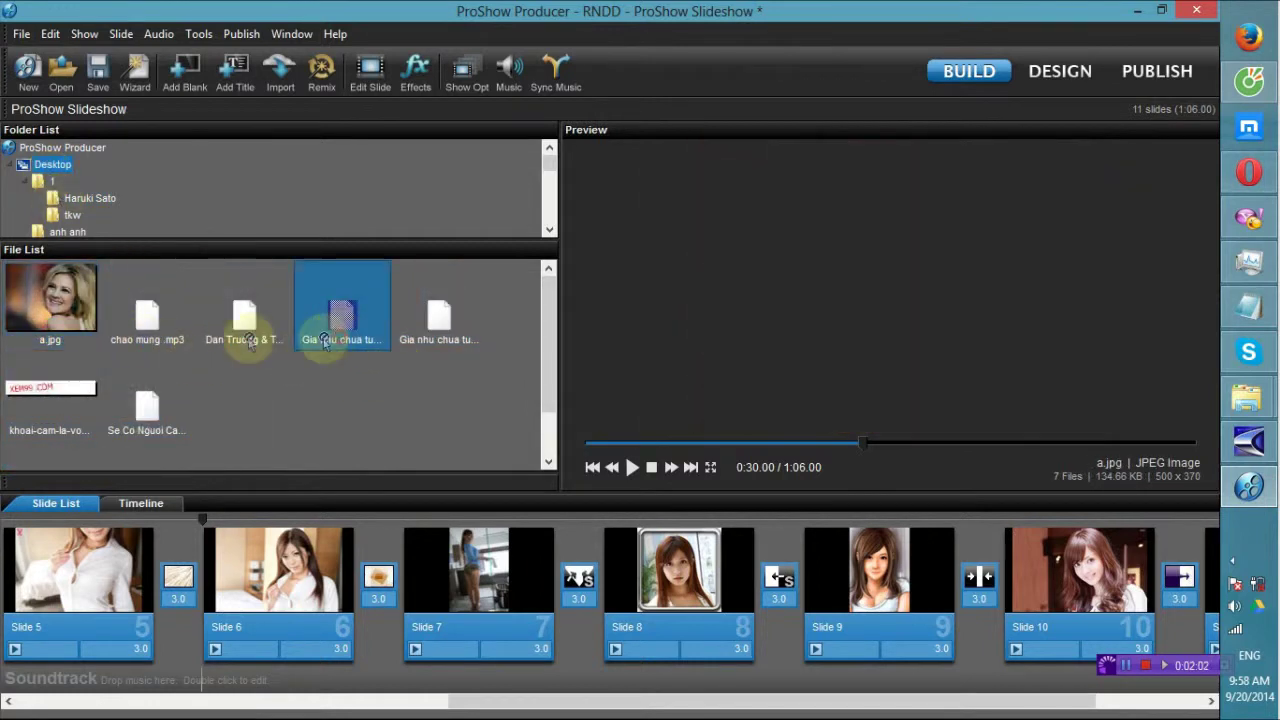
click(250, 335)
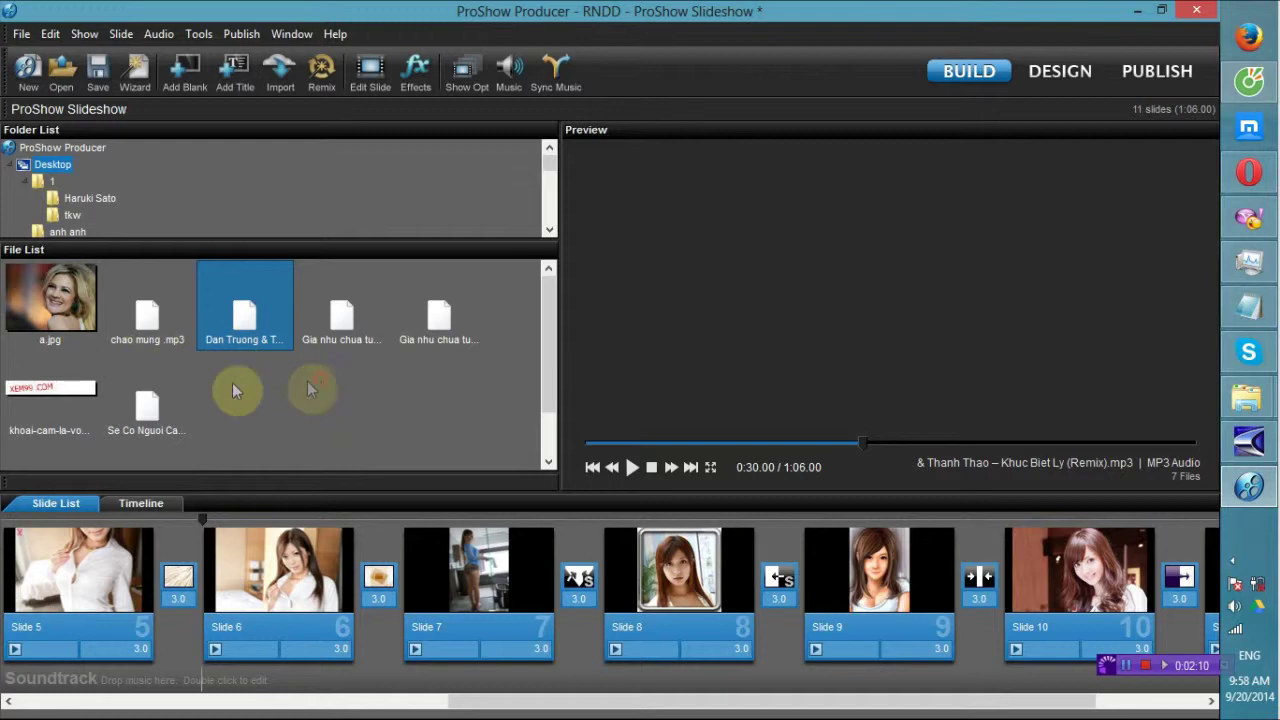
click(164, 332)
drag(158, 334, 47, 685)
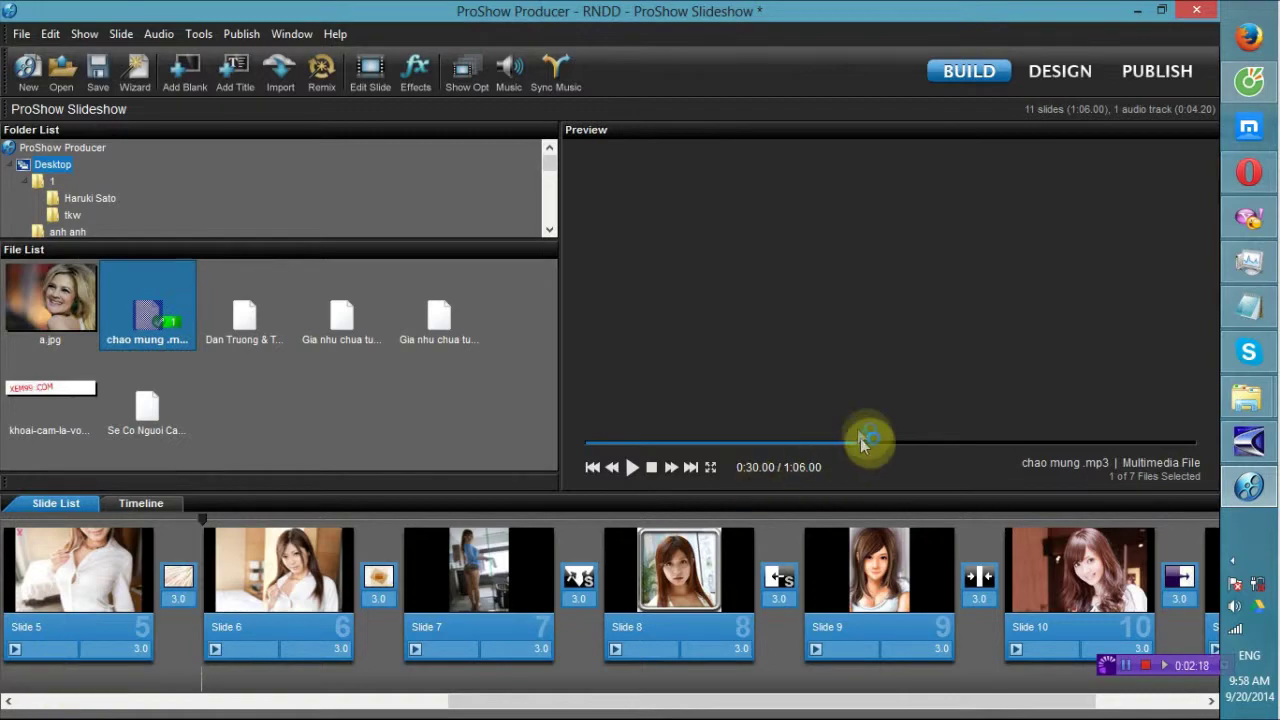
Preview playback, then add Dan Truong & Thanh Thao – Khuc Biet Ly (Remix).mp3 as a second track
click(866, 442)
click(605, 442)
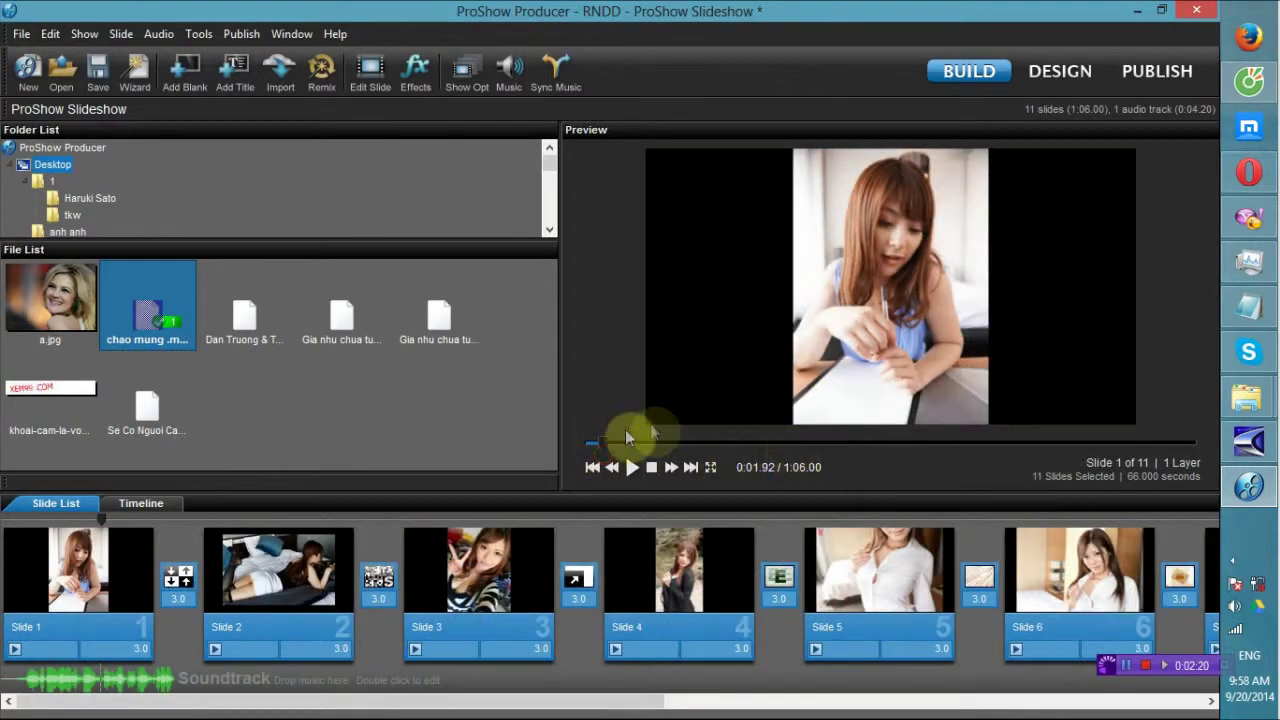
click(632, 467)
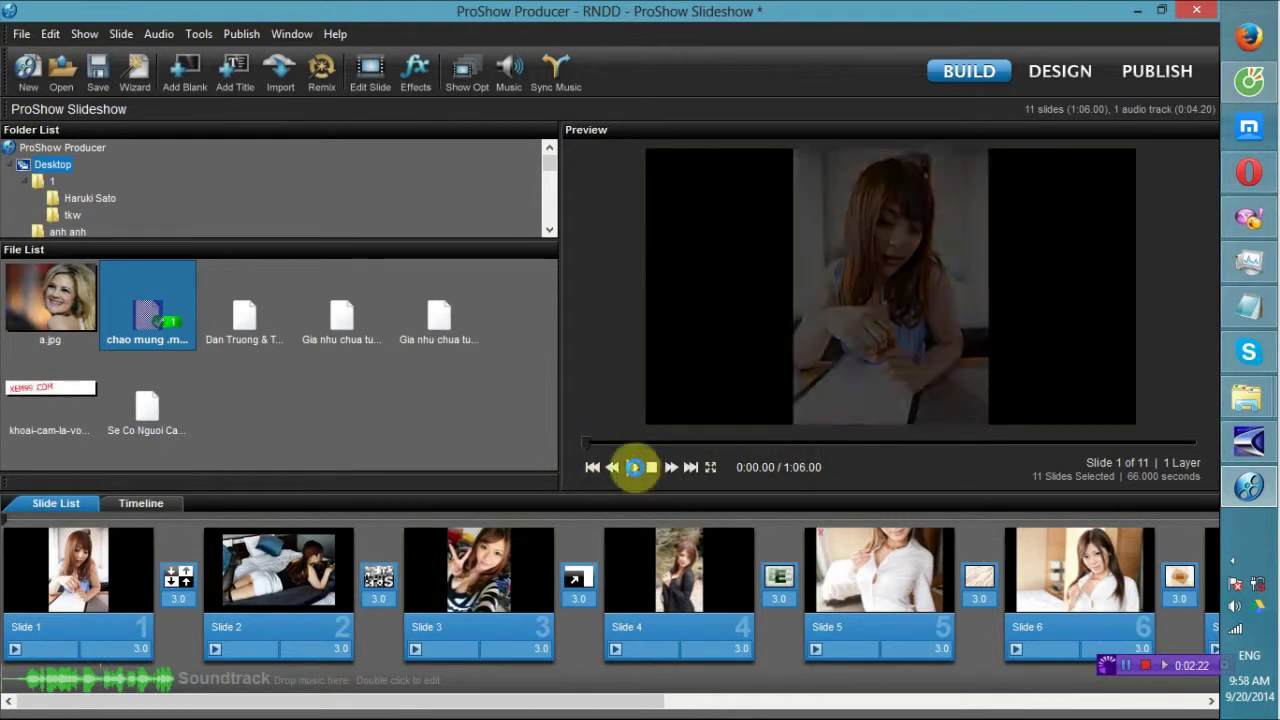
click(632, 467)
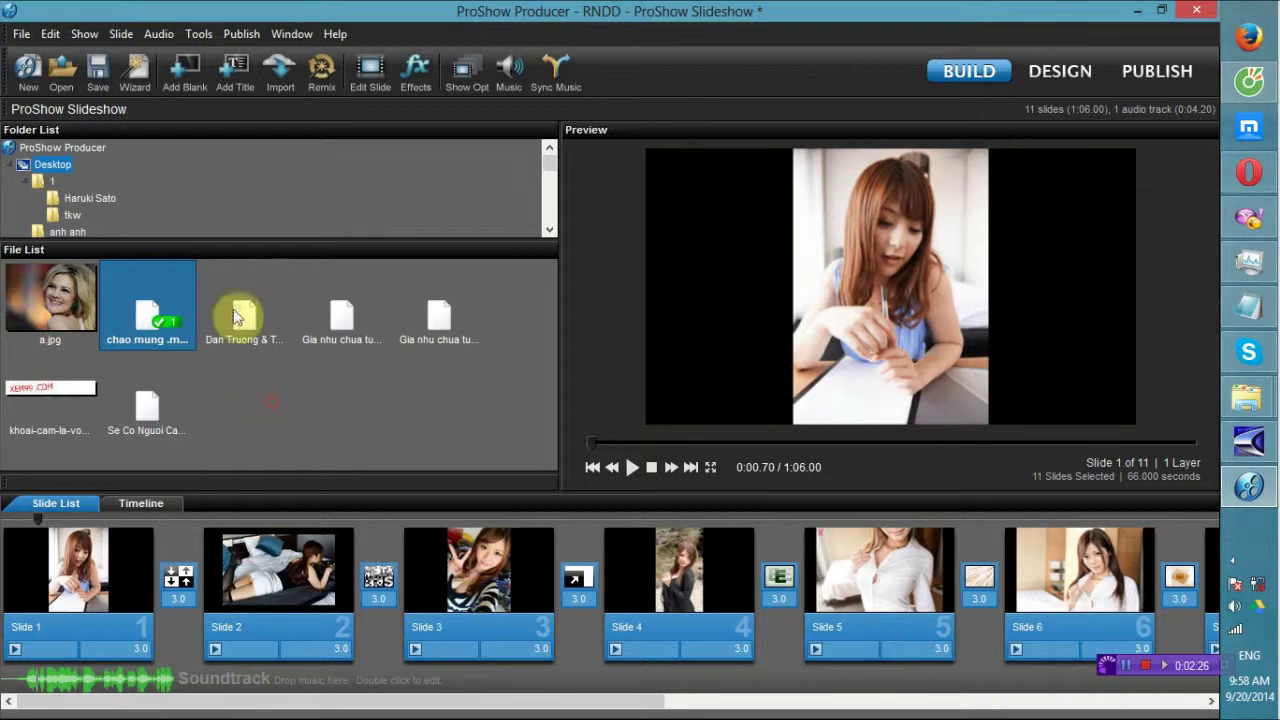
drag(245, 315, 190, 675)
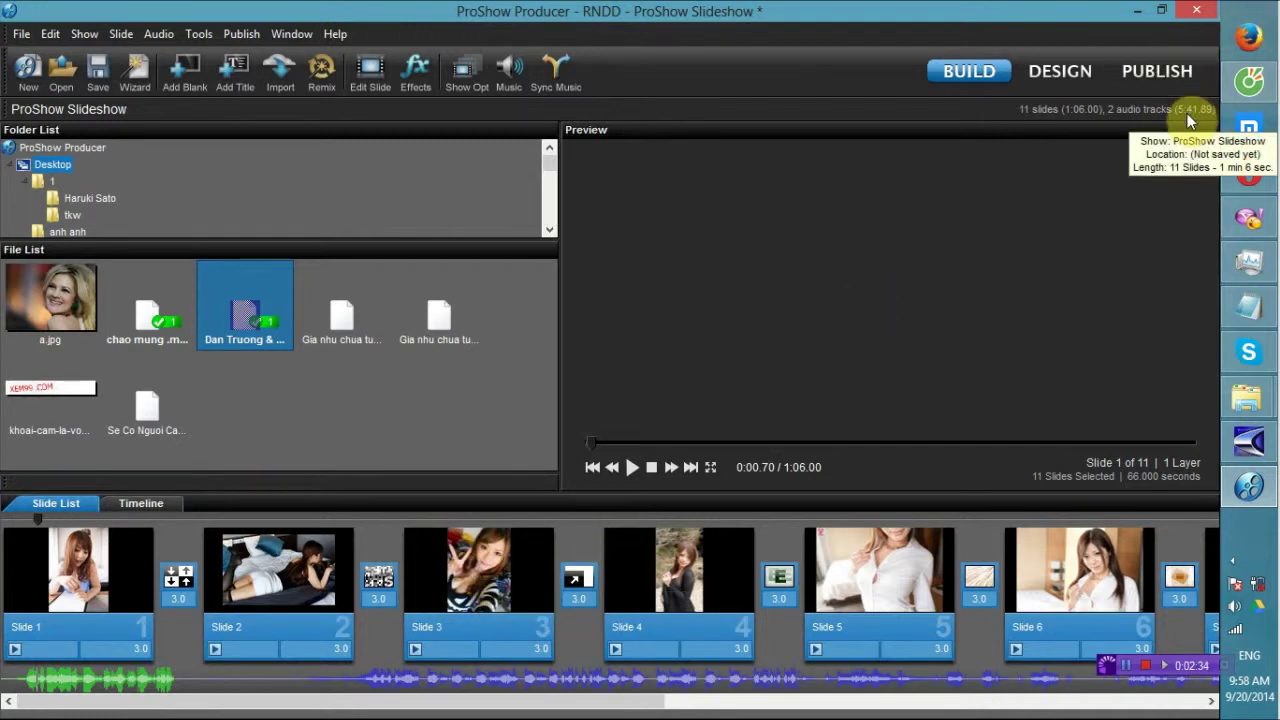
mouse_move(1198, 120)
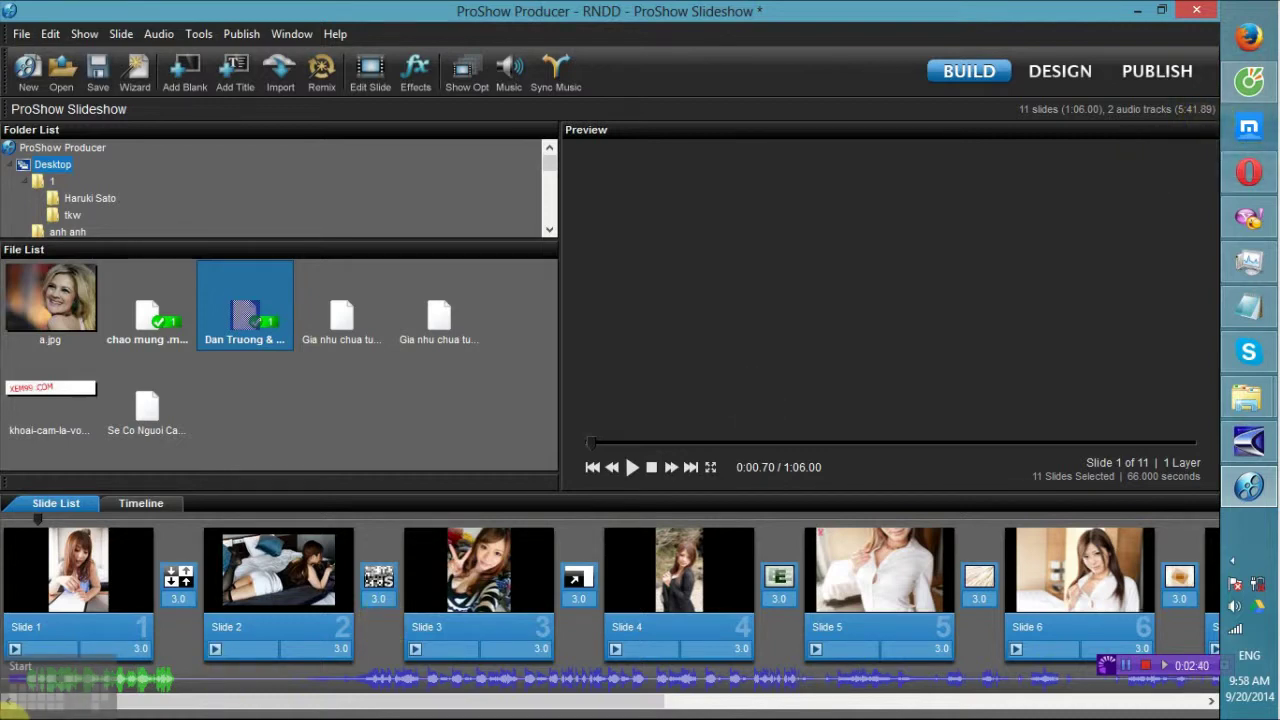
Set every slide's duration to 21.0 seconds
key(super)
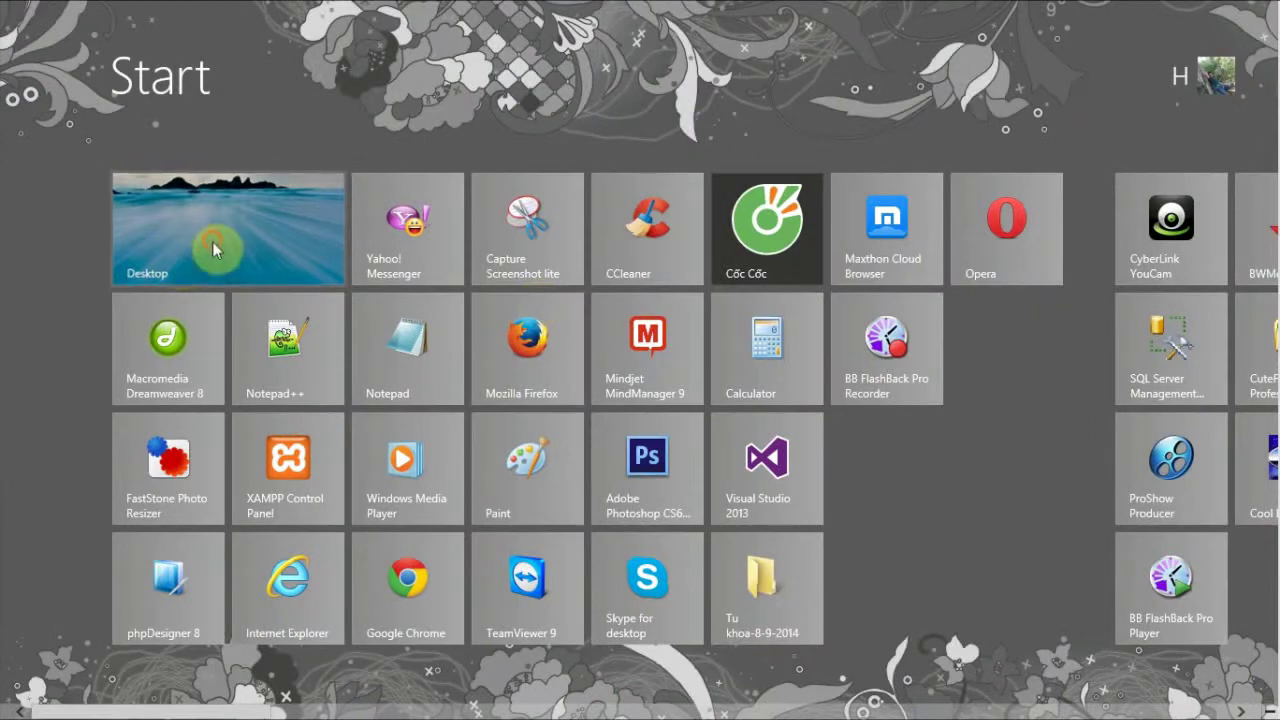
click(212, 242)
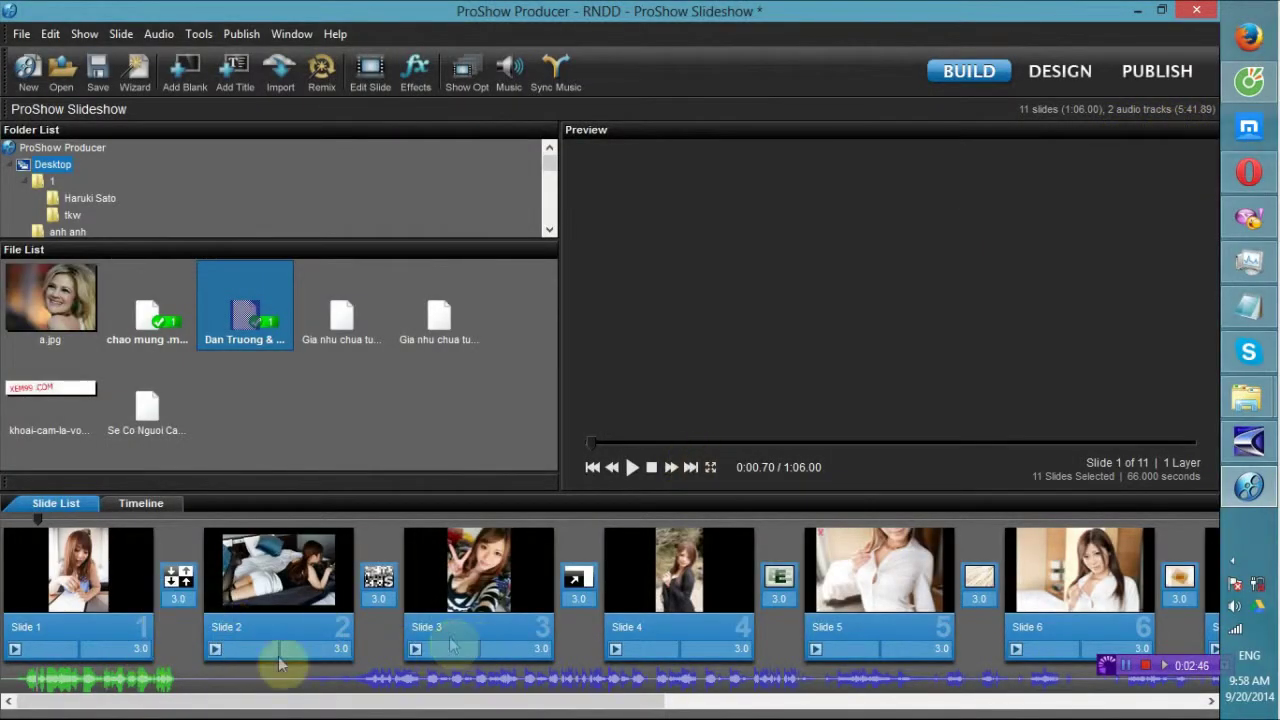
click(113, 649)
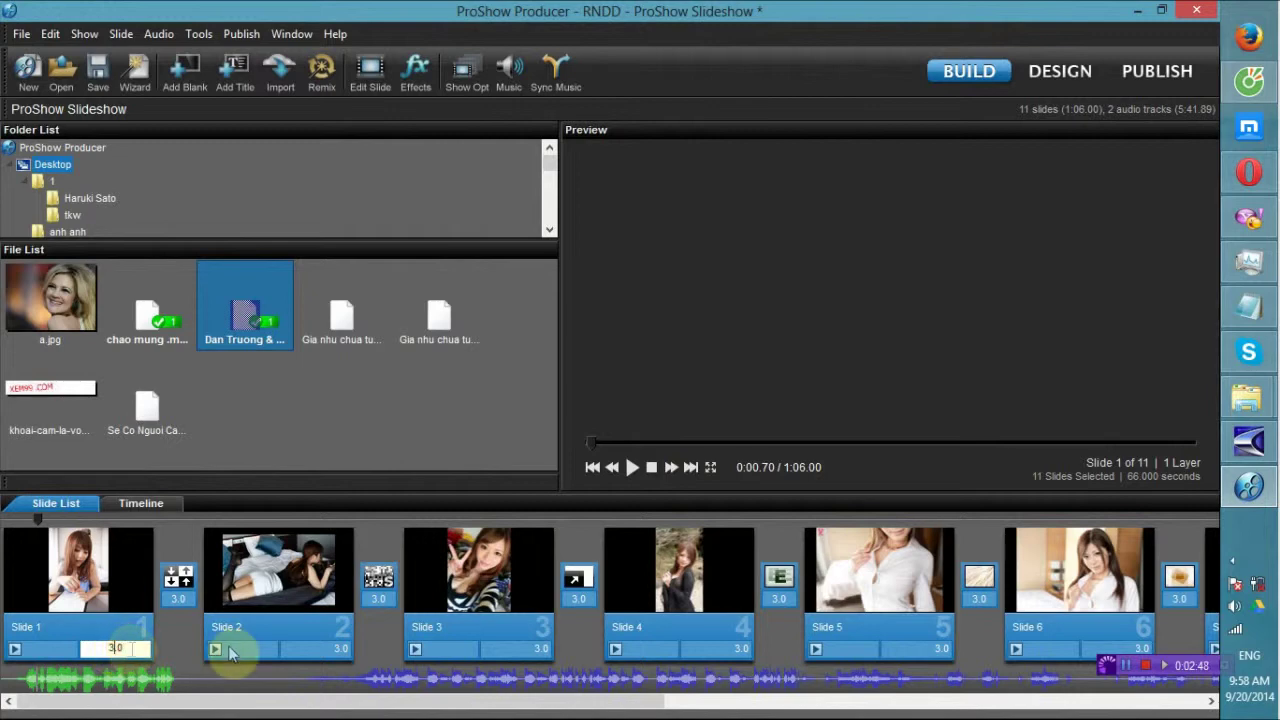
text(2.0)
key(Return)
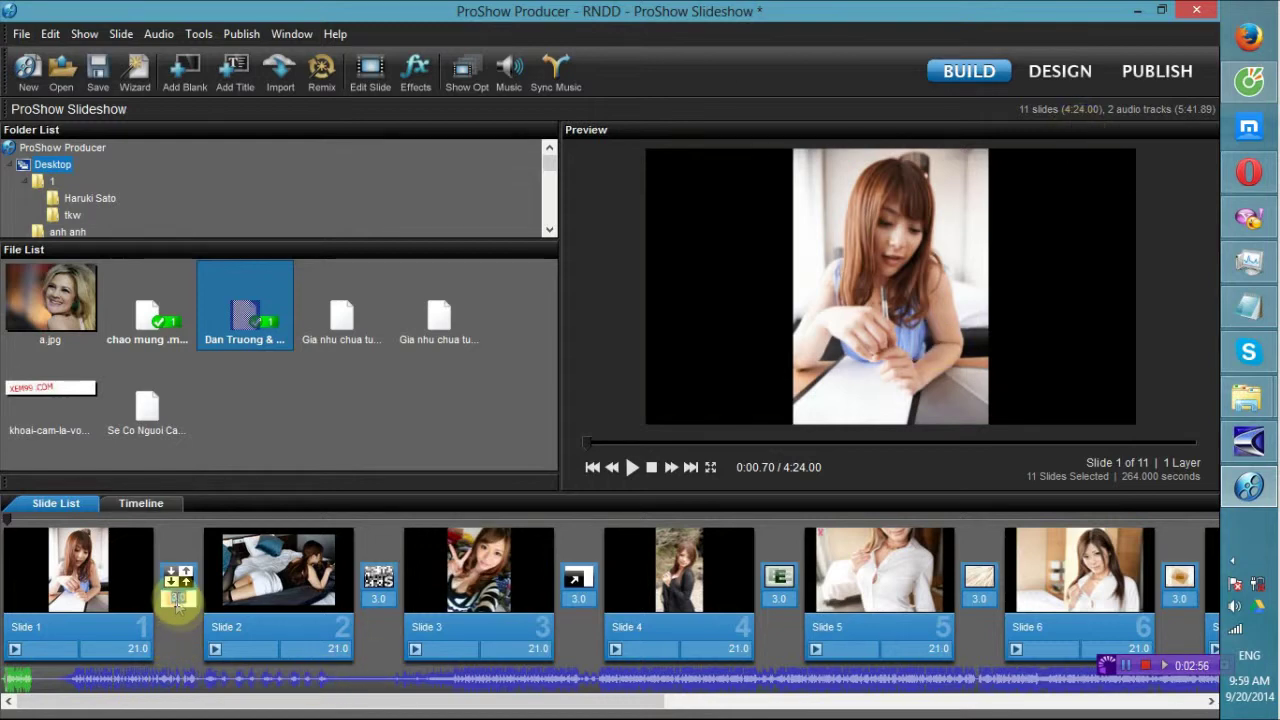
Set all transitions to 10.0 seconds and the Slide 1–2 transition to 10.89
click(176, 598)
text(10)
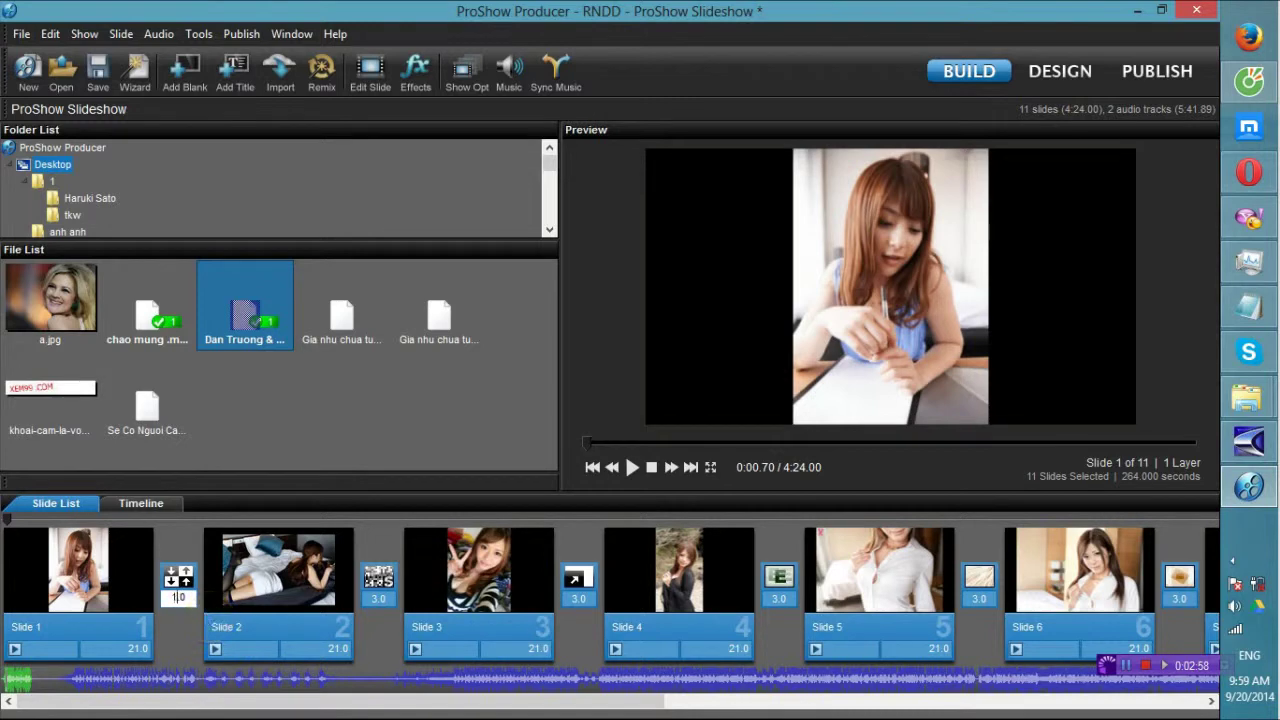
key(Return)
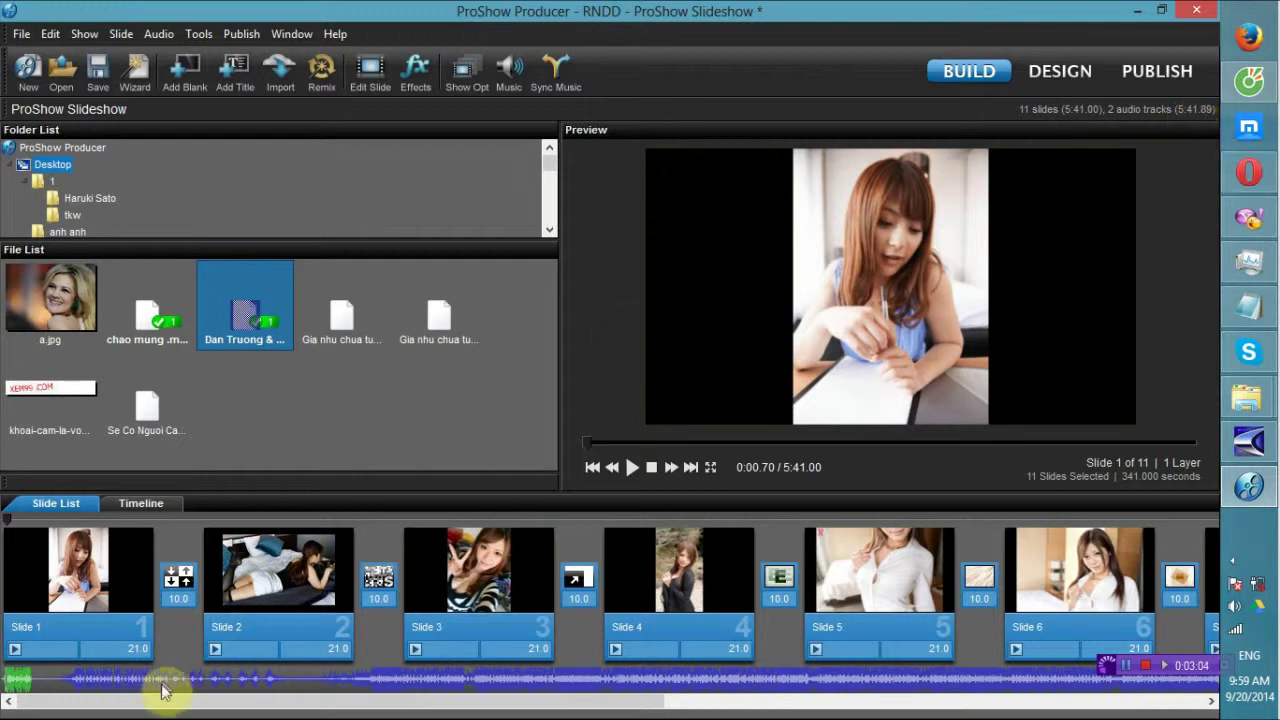
click(188, 600)
click(190, 598)
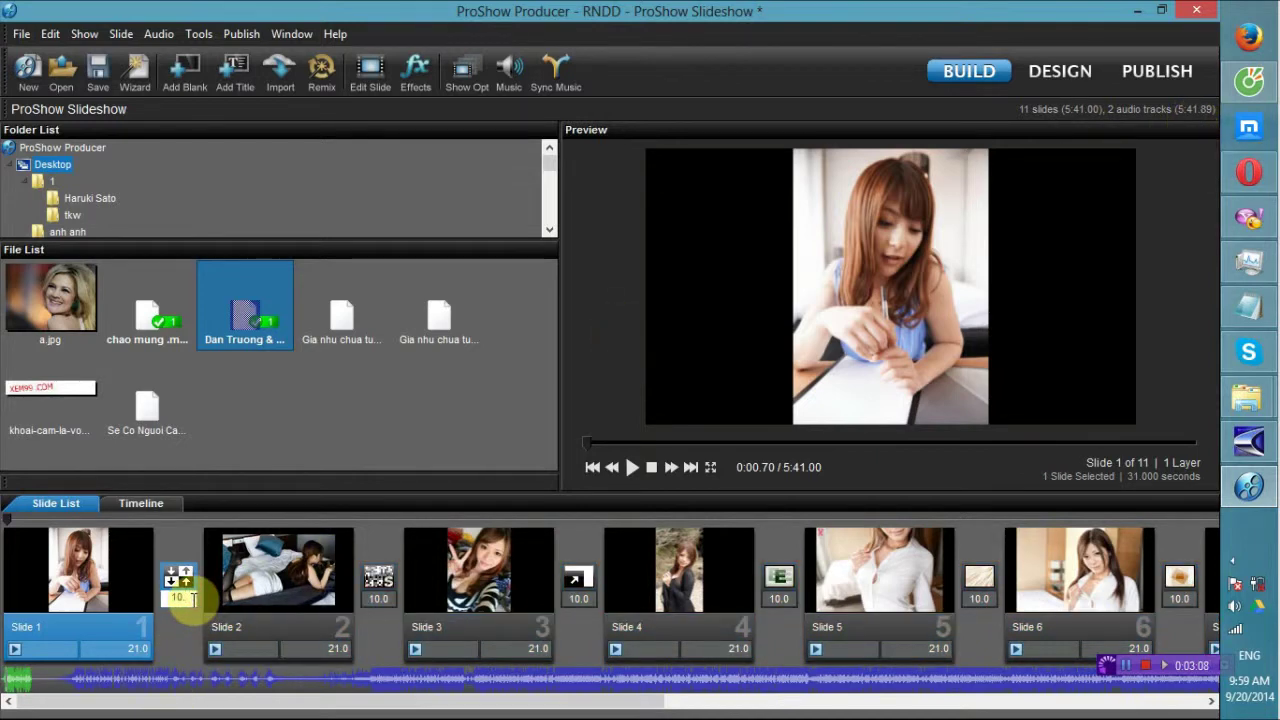
text(89)
key(Return)
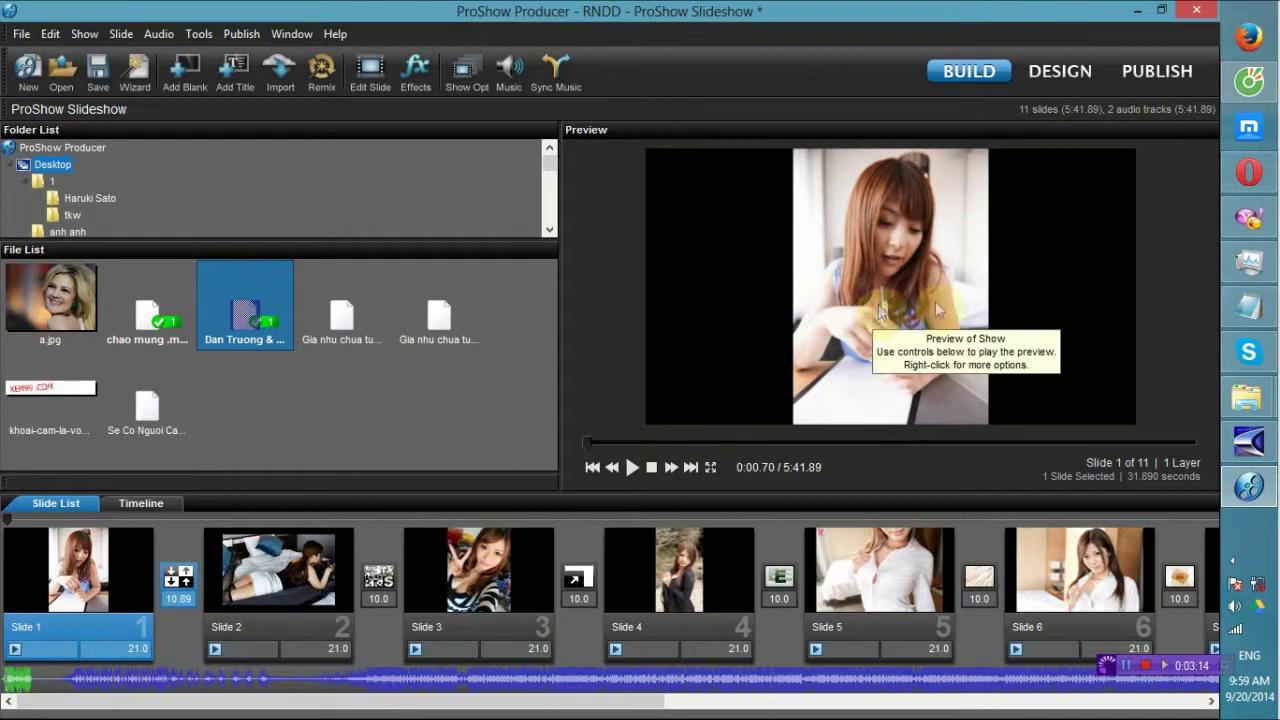
Move the bed photo slide to the first position
scroll(908, 560, down, 5)
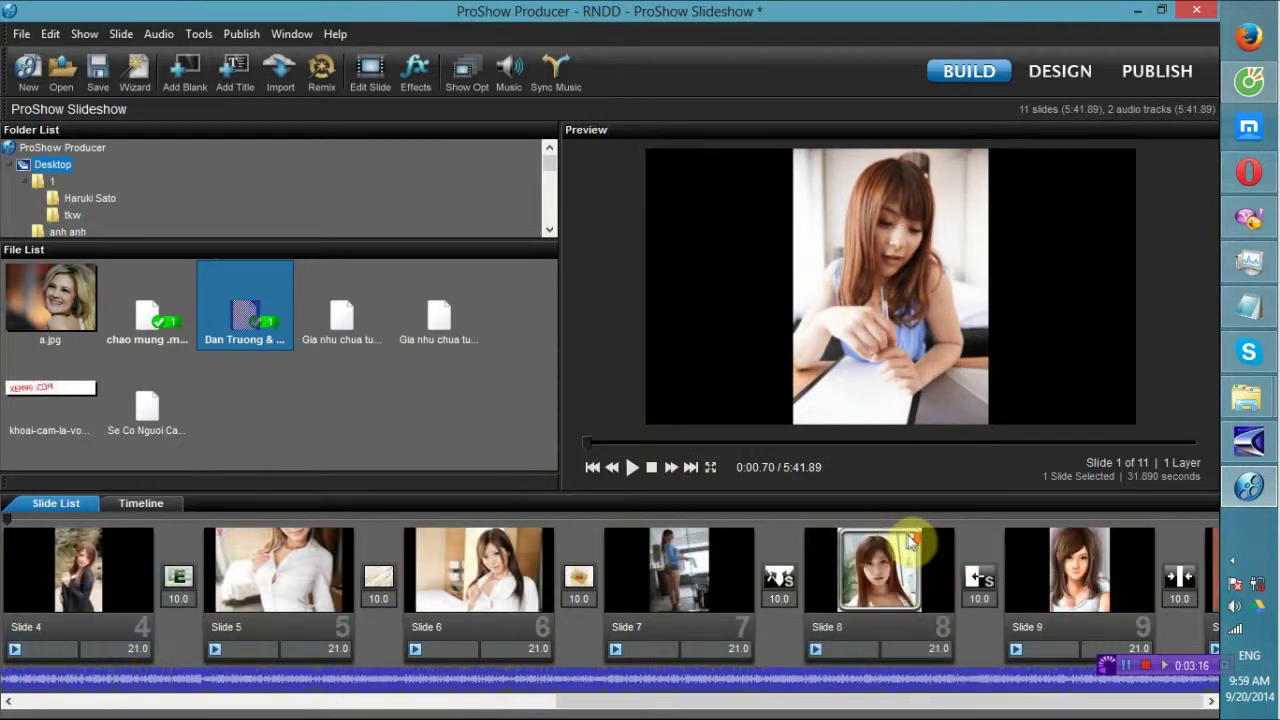
scroll(908, 686, up, 5)
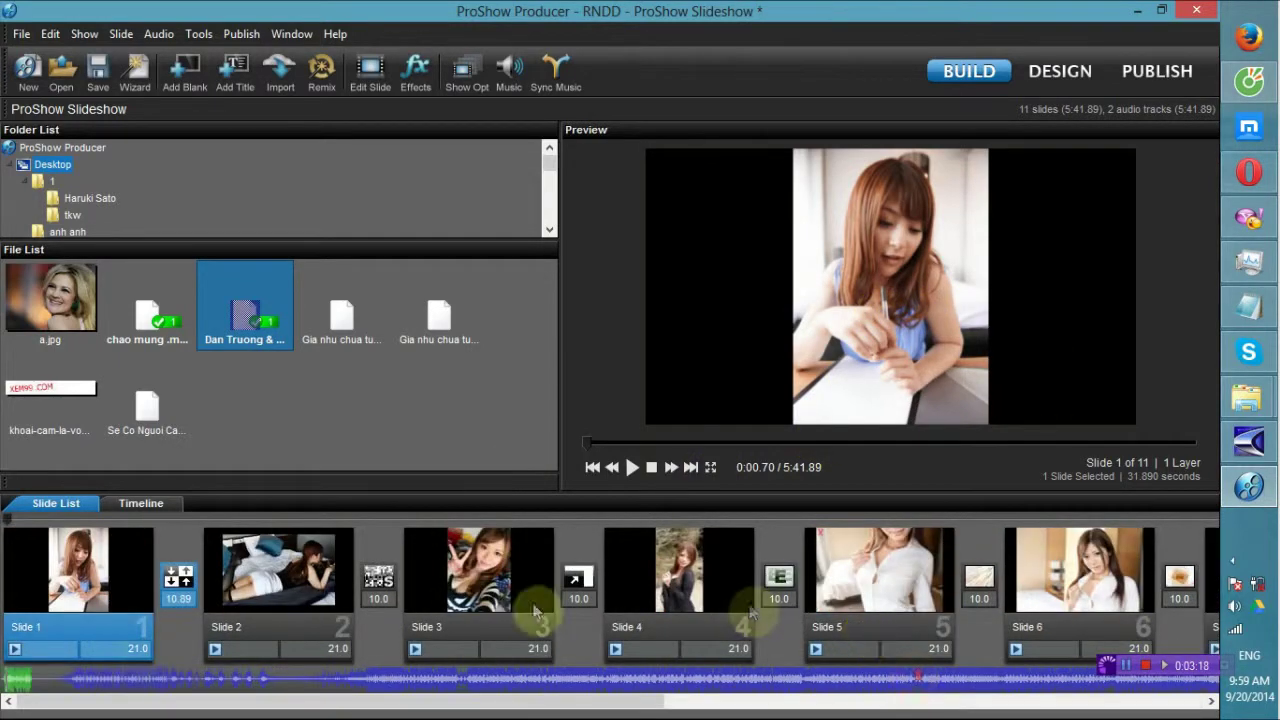
click(299, 602)
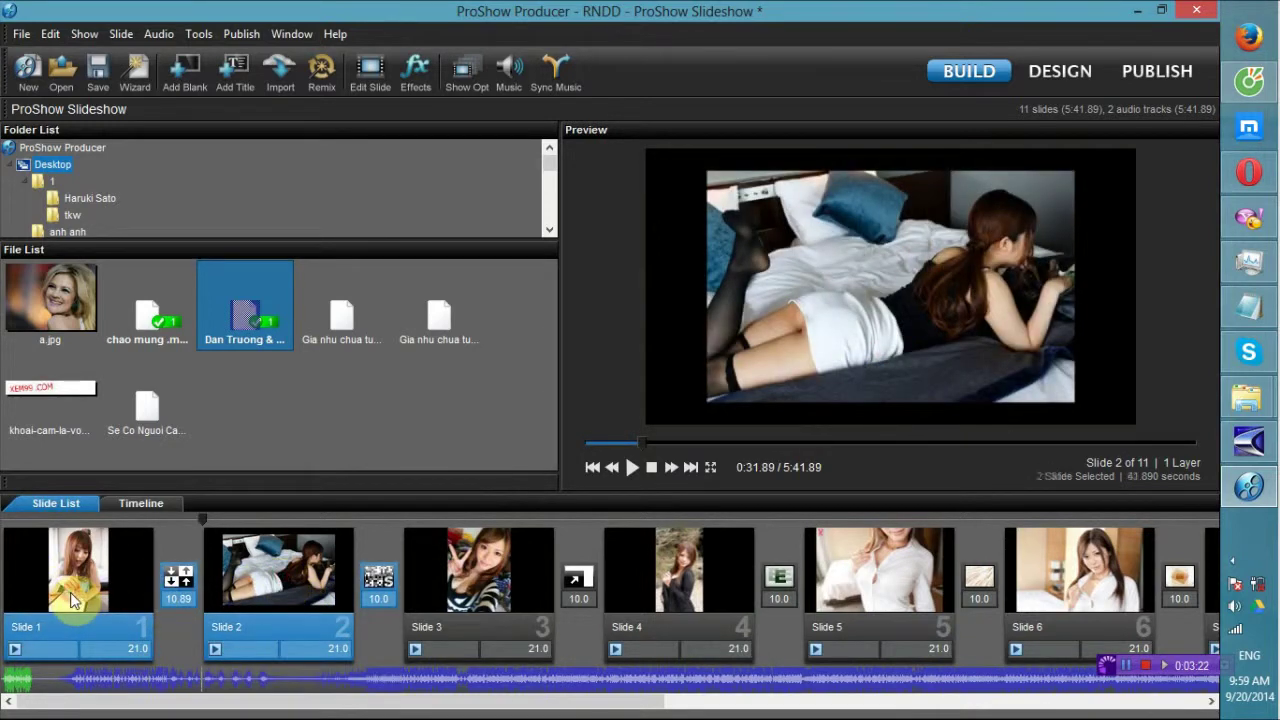
mouse_move(72, 595)
mouse_down()
mouse_move(255, 582)
mouse_move(74, 578)
mouse_up()
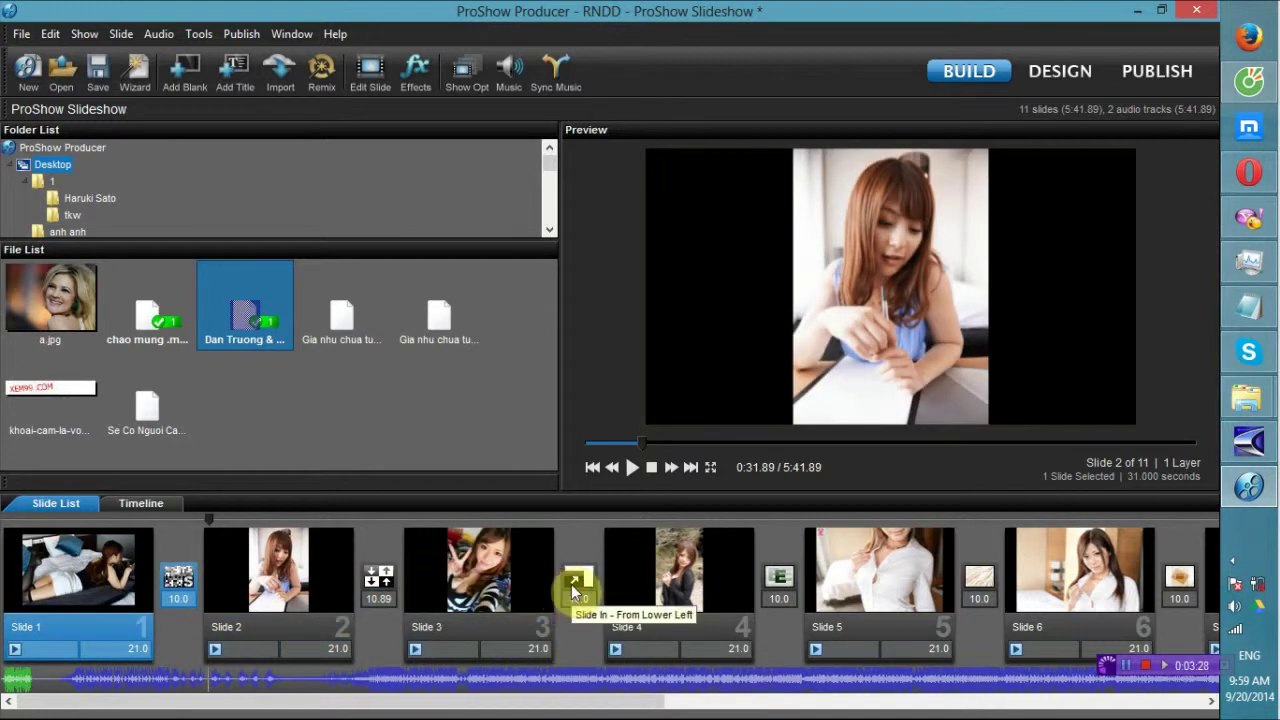
Open slide 1's style list and filter styles by one to six layers
double_click(84, 568)
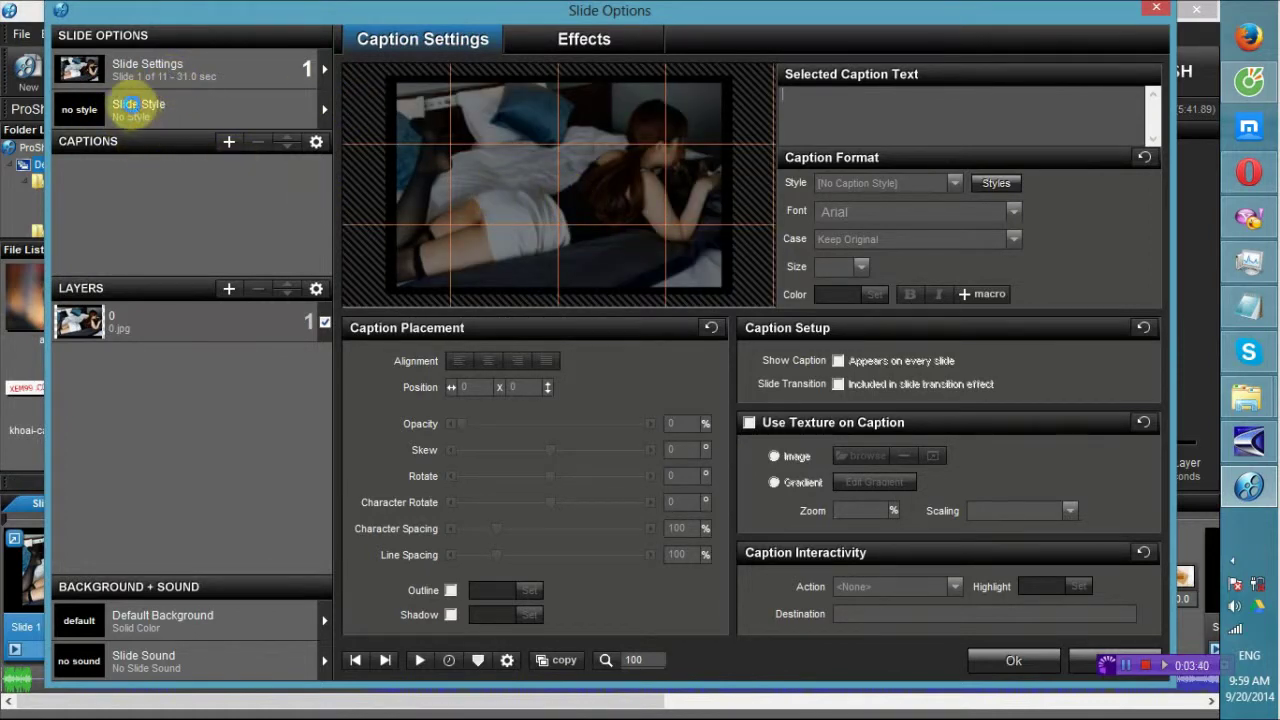
click(128, 104)
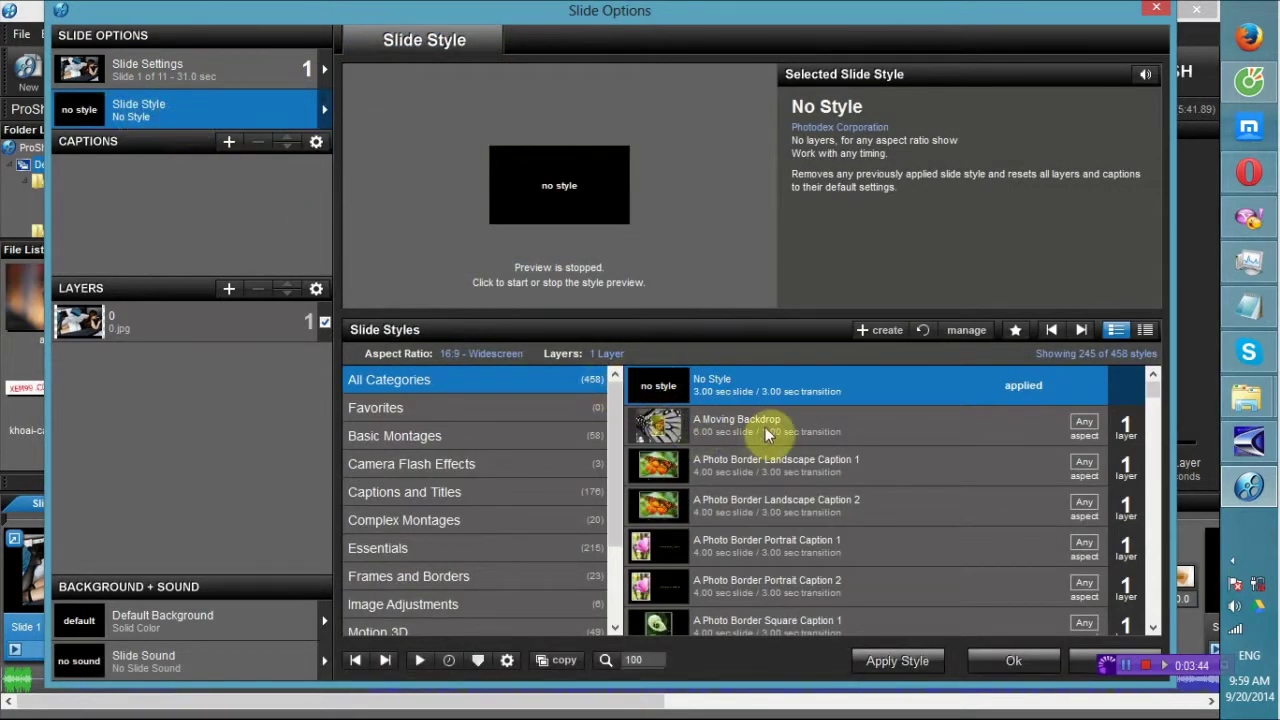
click(607, 355)
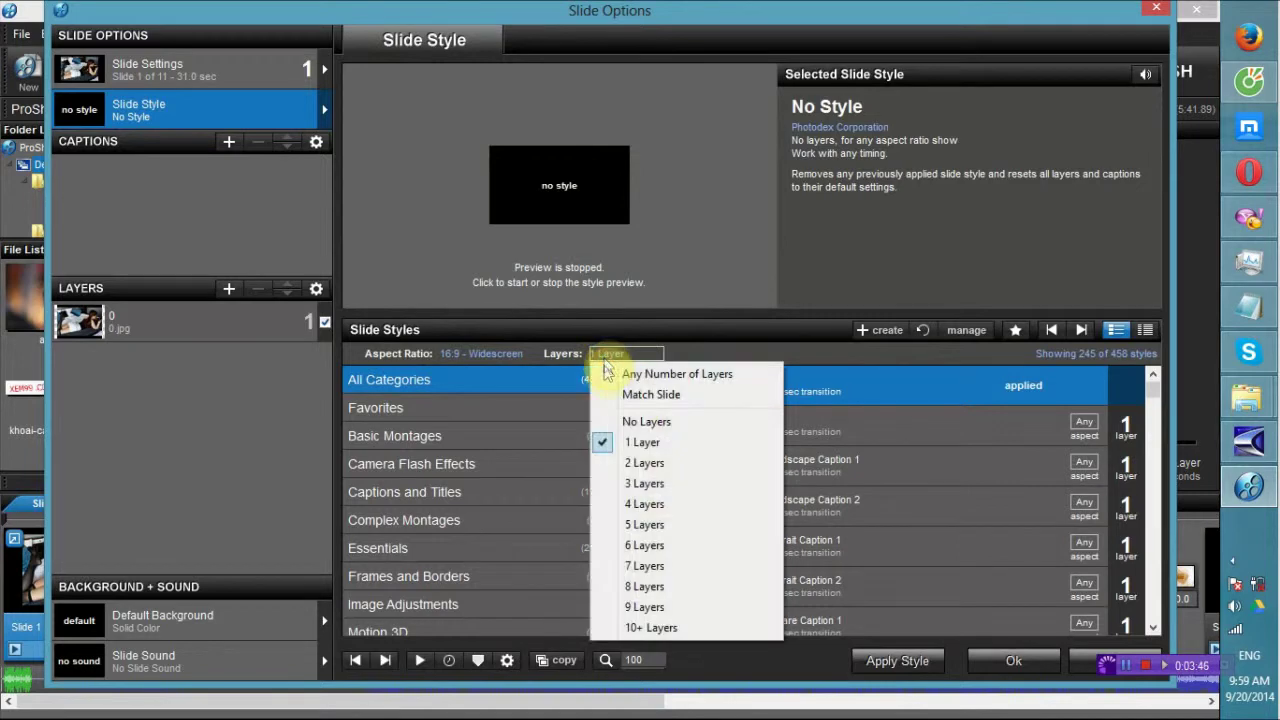
click(612, 463)
click(612, 354)
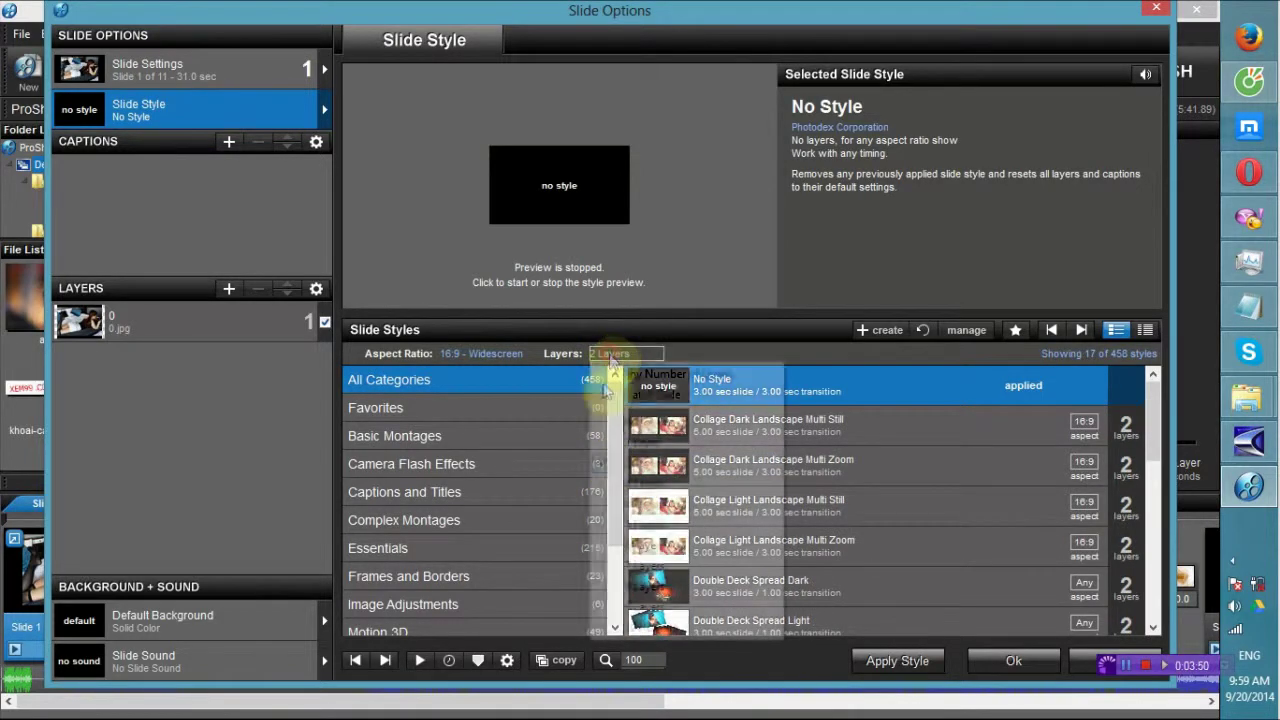
click(612, 483)
click(608, 354)
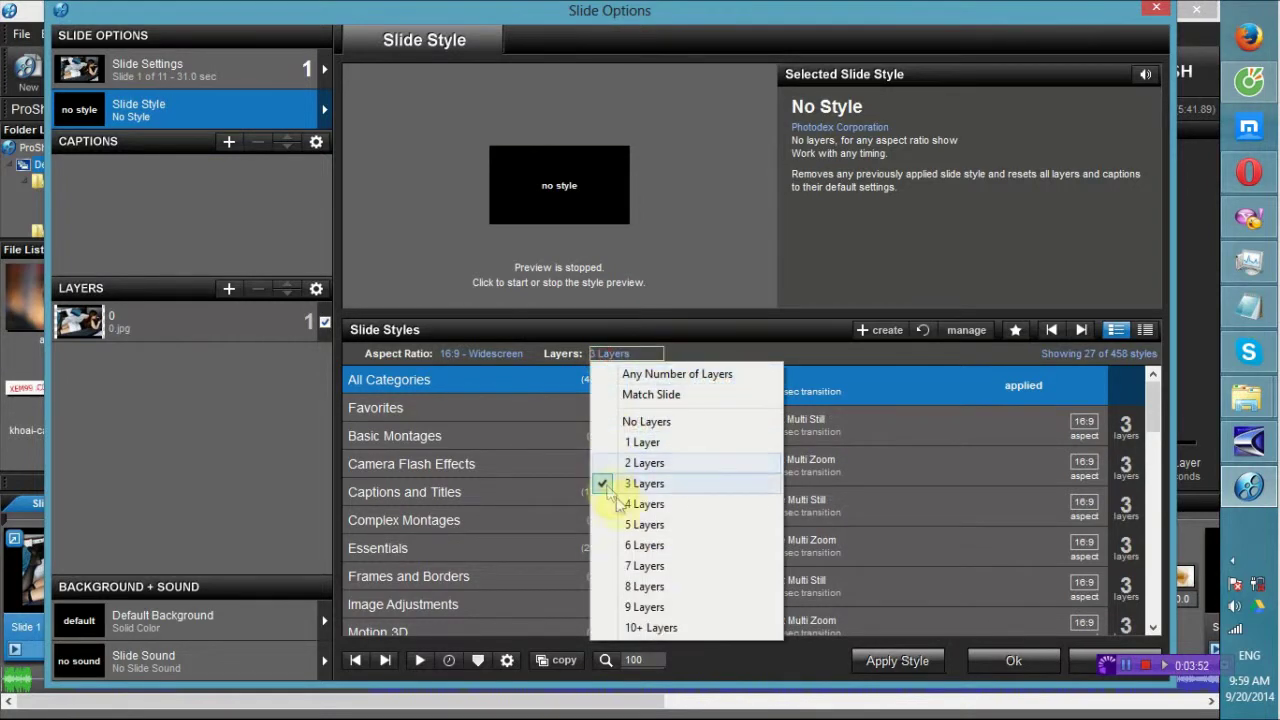
click(617, 504)
click(610, 354)
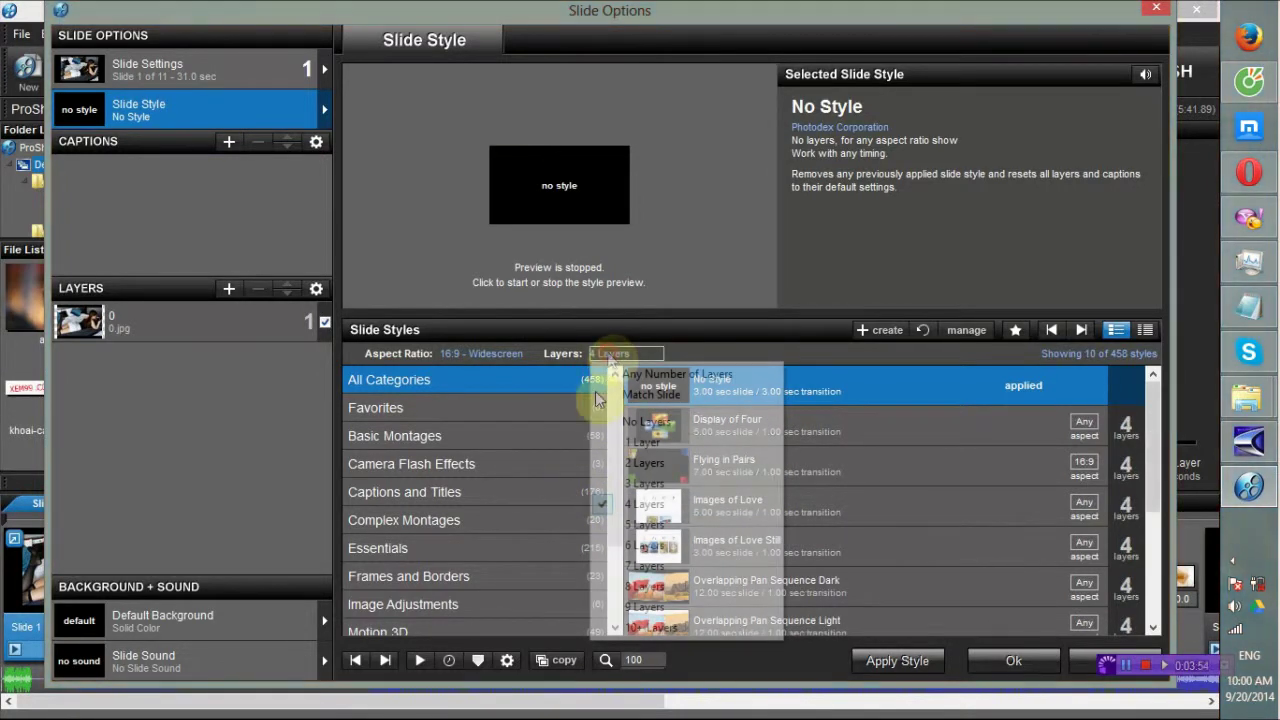
click(600, 526)
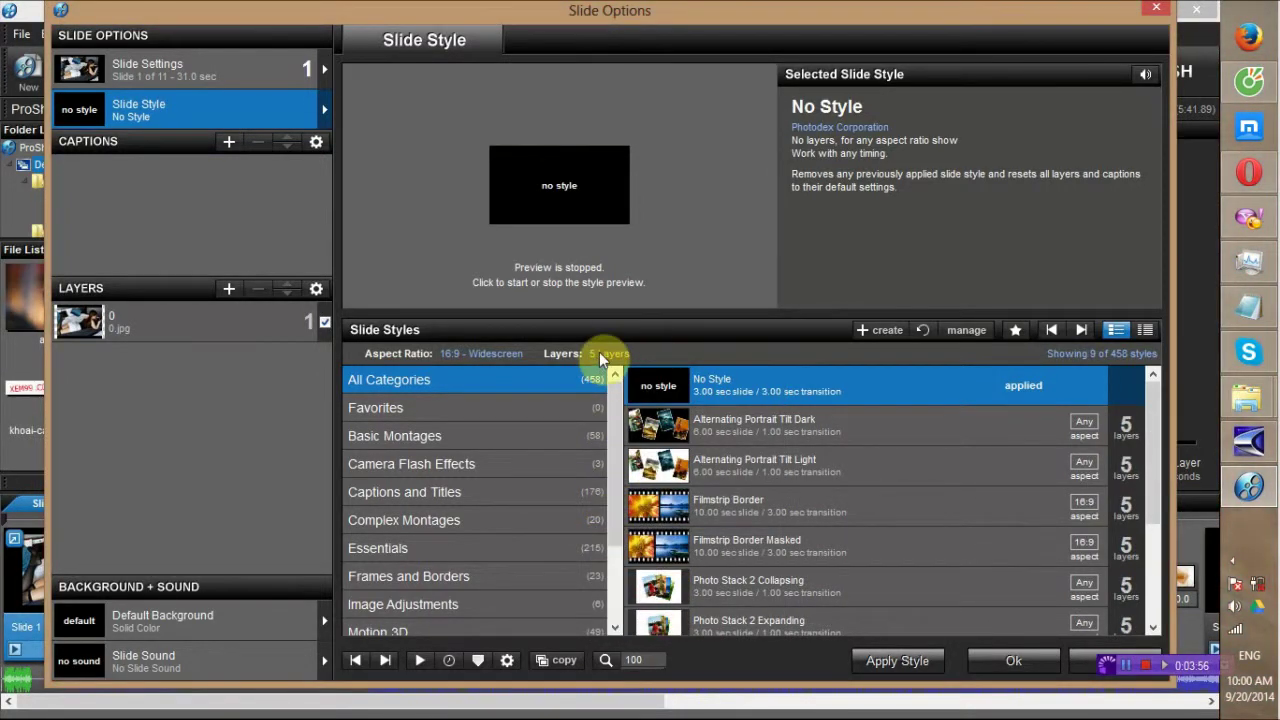
click(600, 353)
click(614, 546)
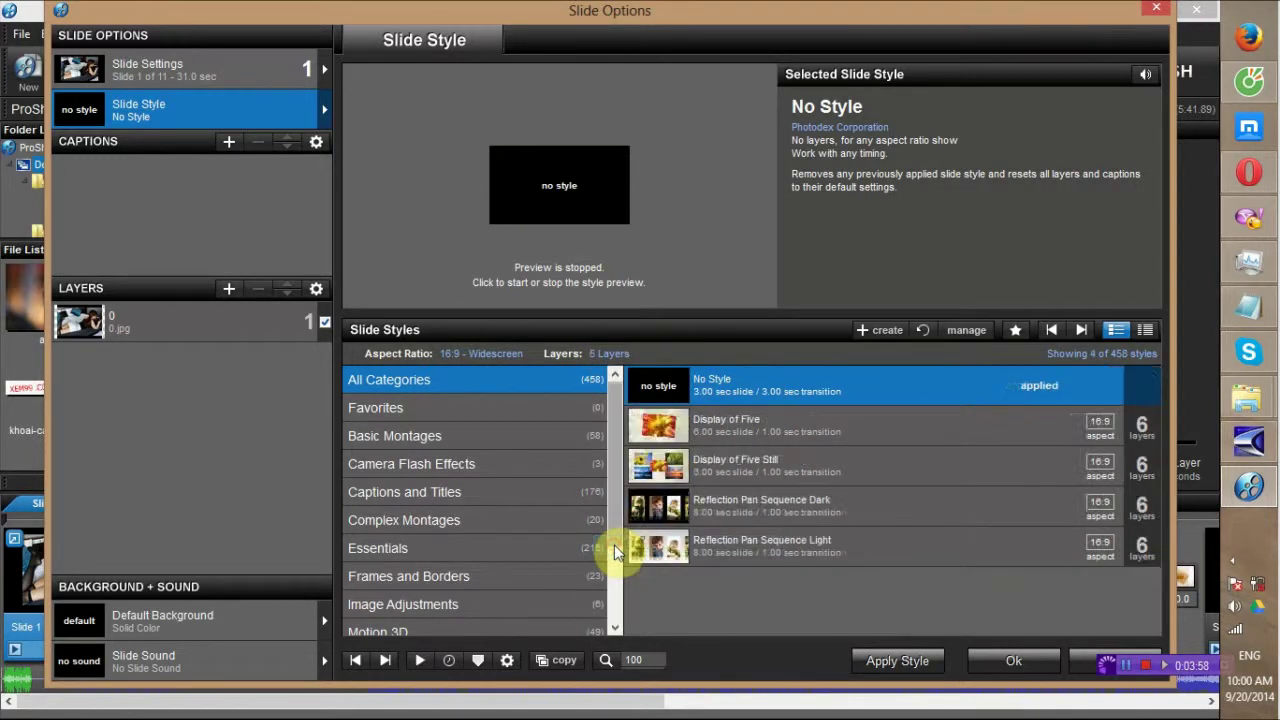
click(612, 354)
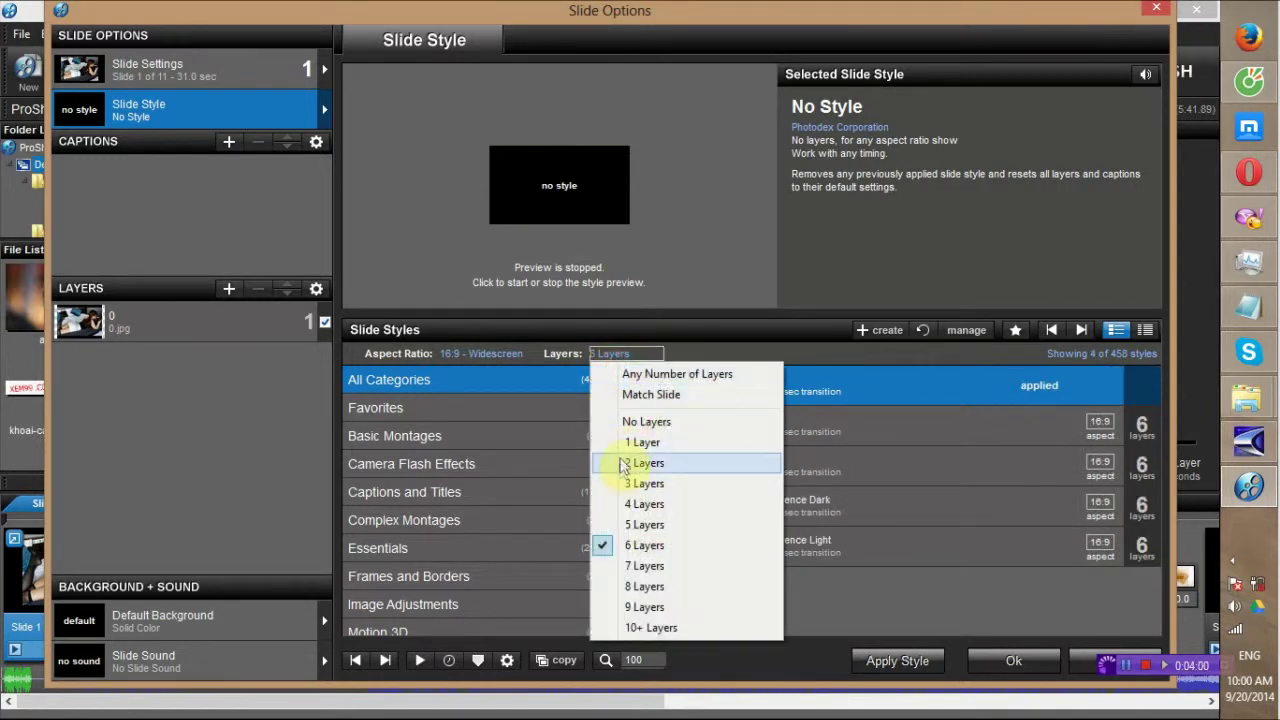
click(620, 442)
Apply the Backdrop Dark Framed Zoom Out style to slide 1 and close Slide Options
scroll(743, 477, down, 3)
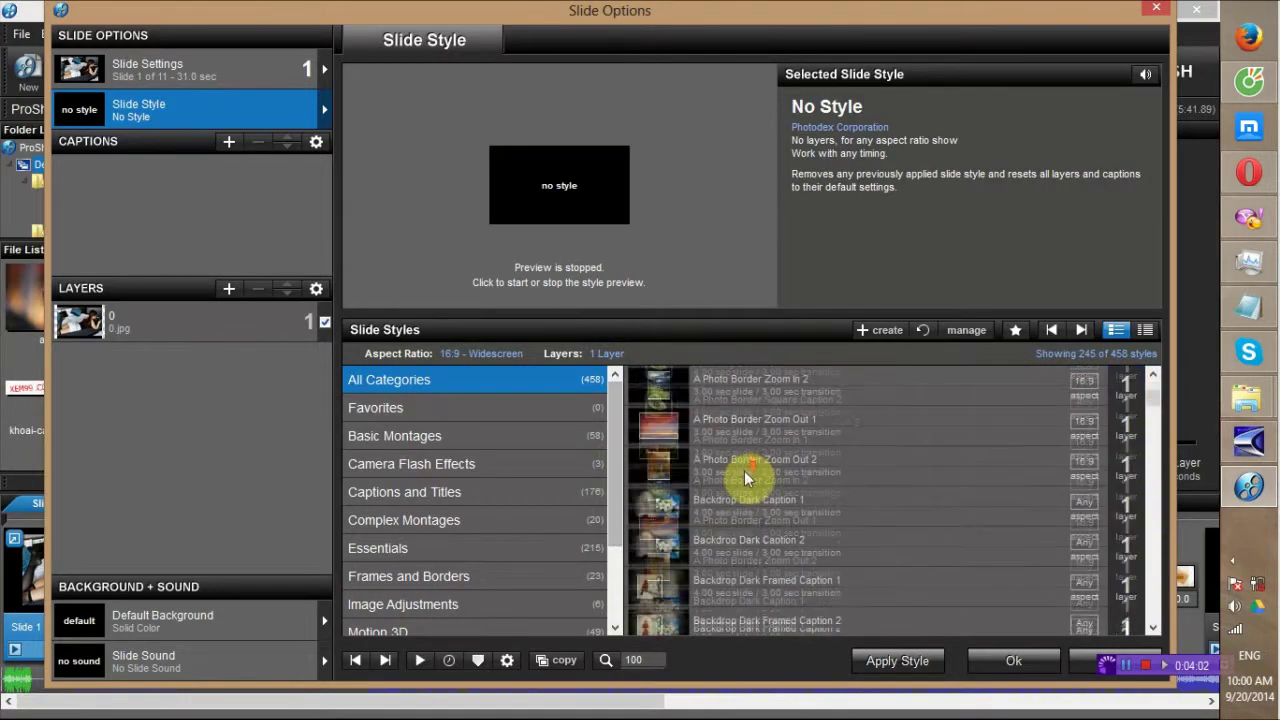
scroll(761, 477, down, 3)
scroll(761, 477, down, 2)
scroll(762, 480, down, 1)
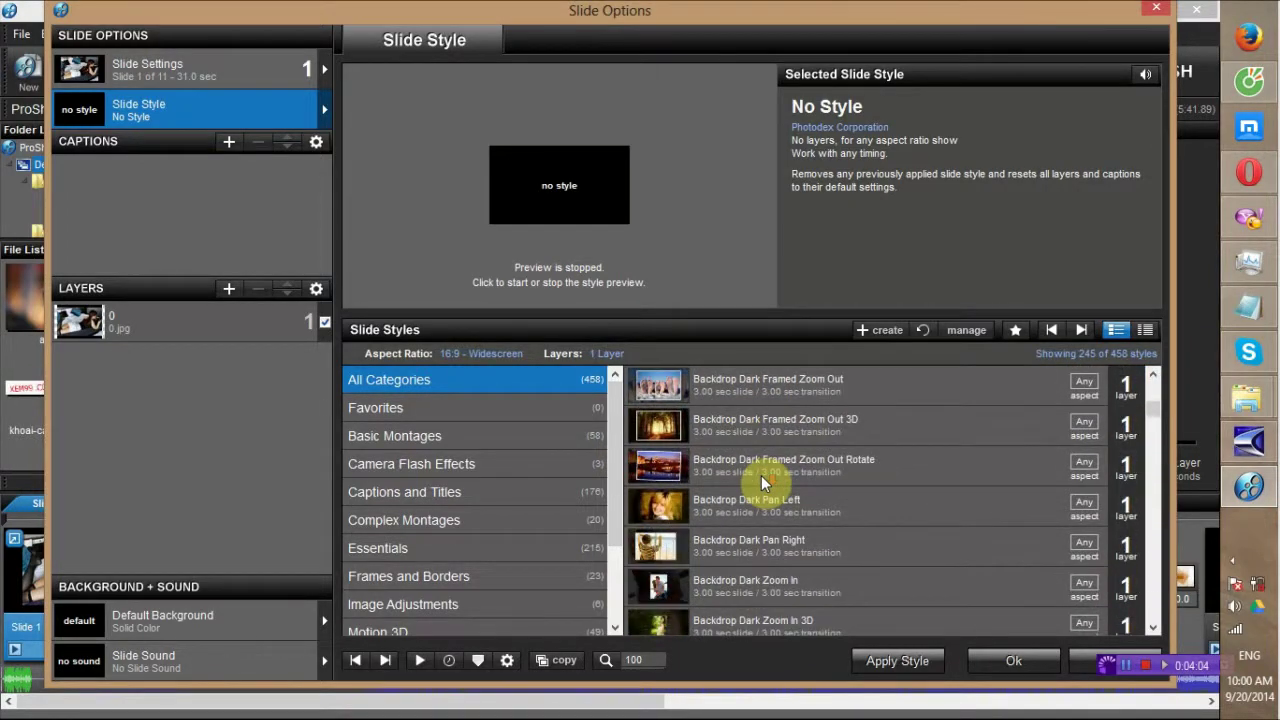
click(674, 392)
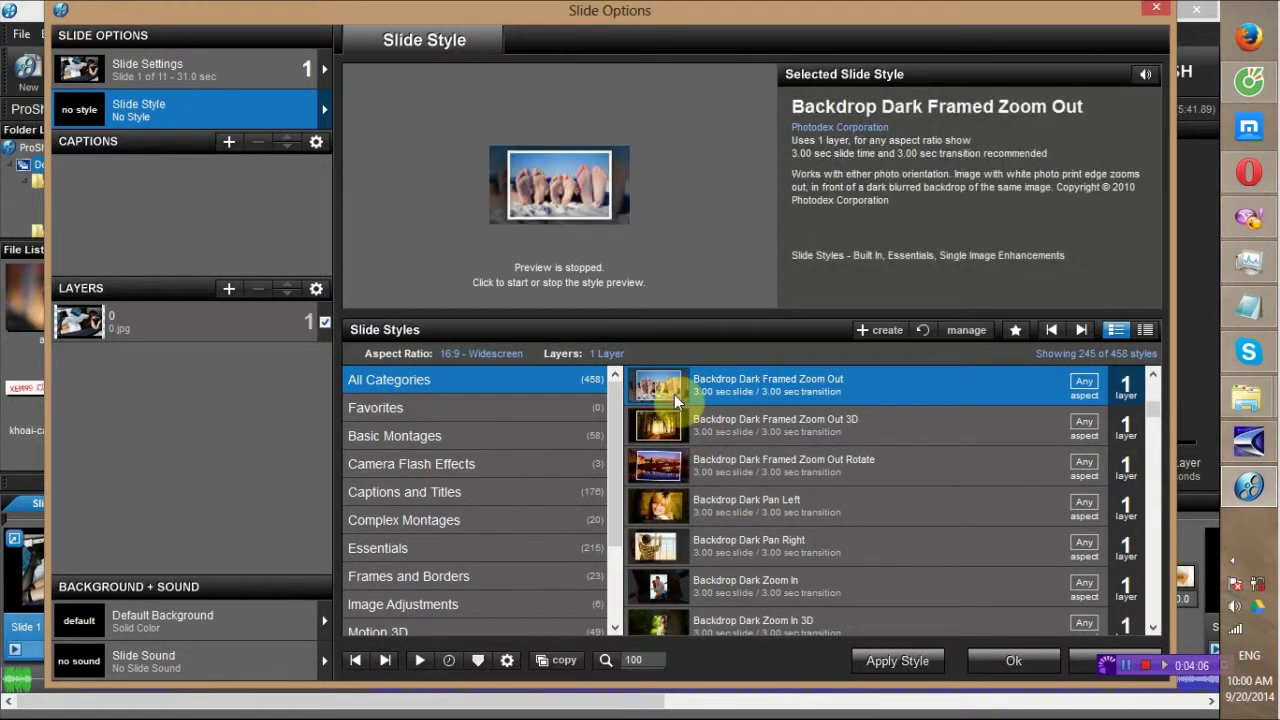
click(903, 661)
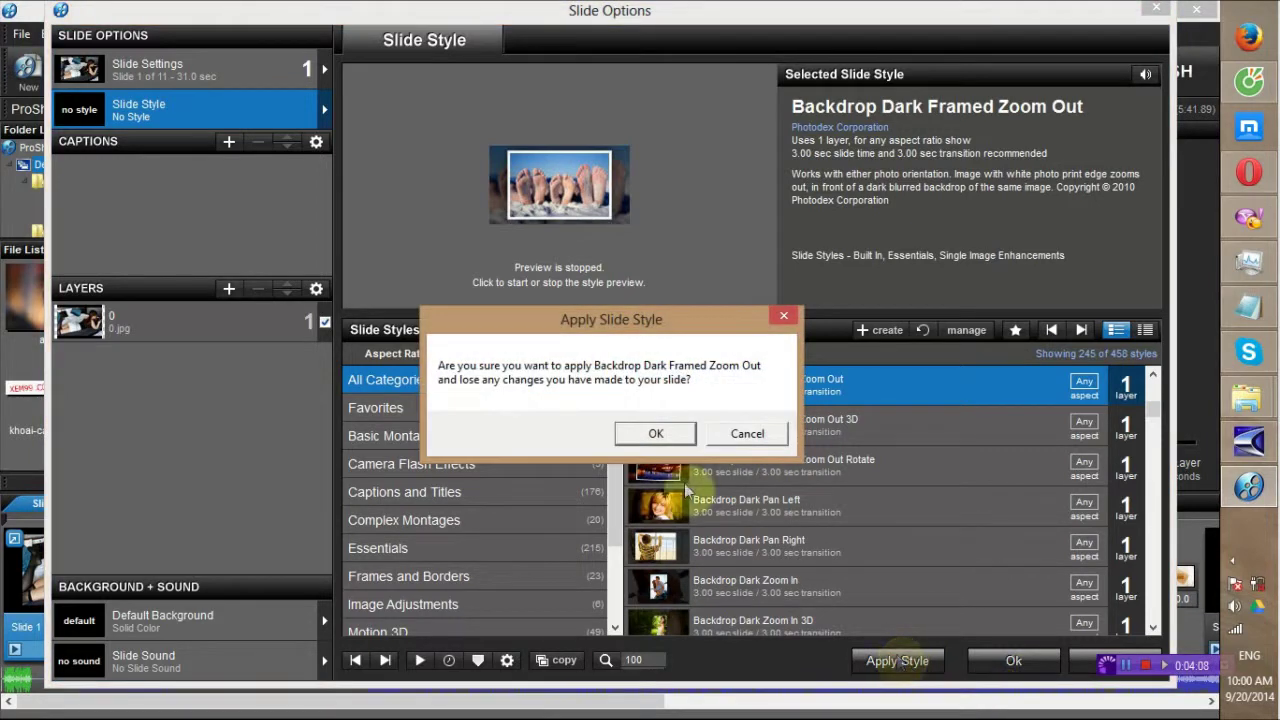
click(656, 434)
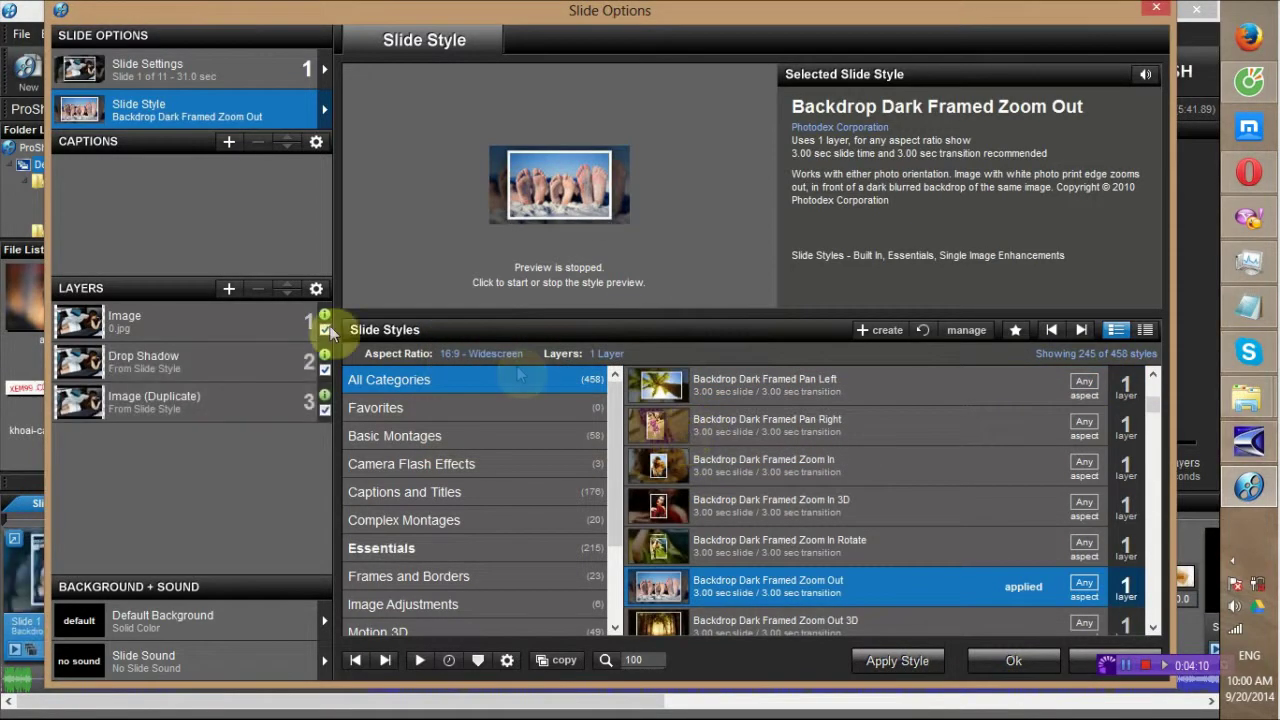
click(1005, 656)
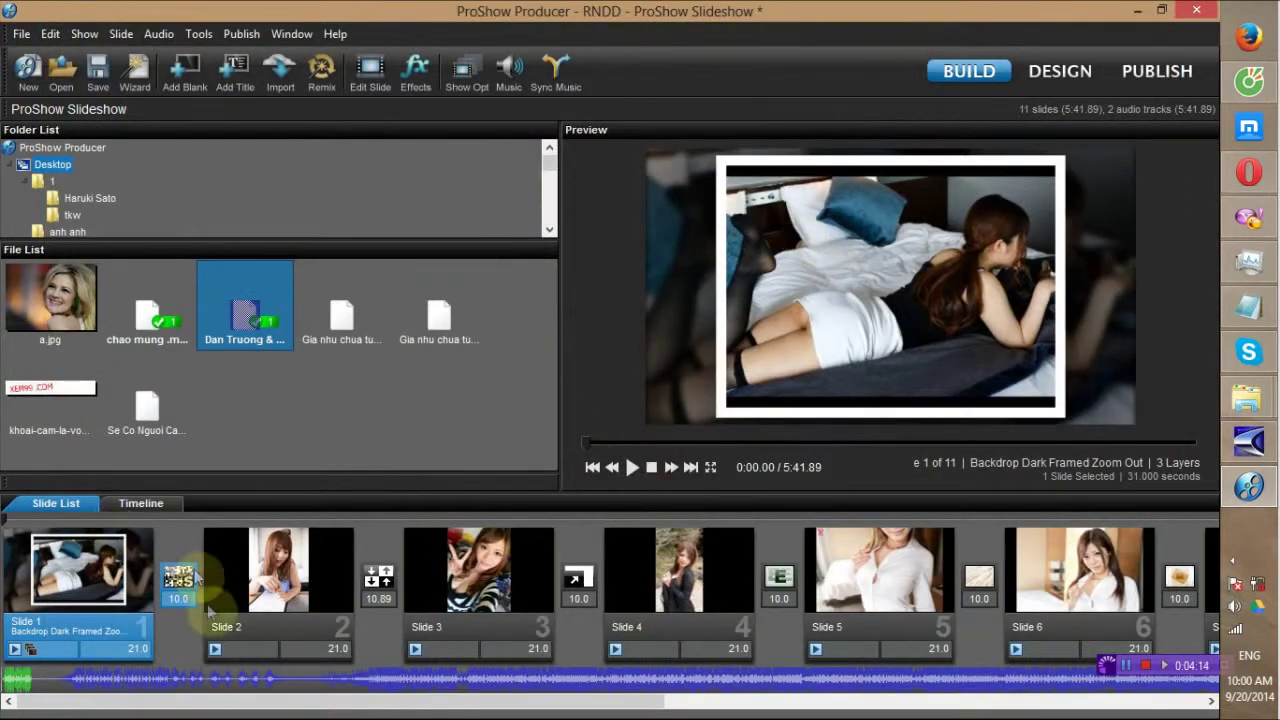
Give slide 2 the Backdrop Dark Framed Pan Left style
double_click(260, 592)
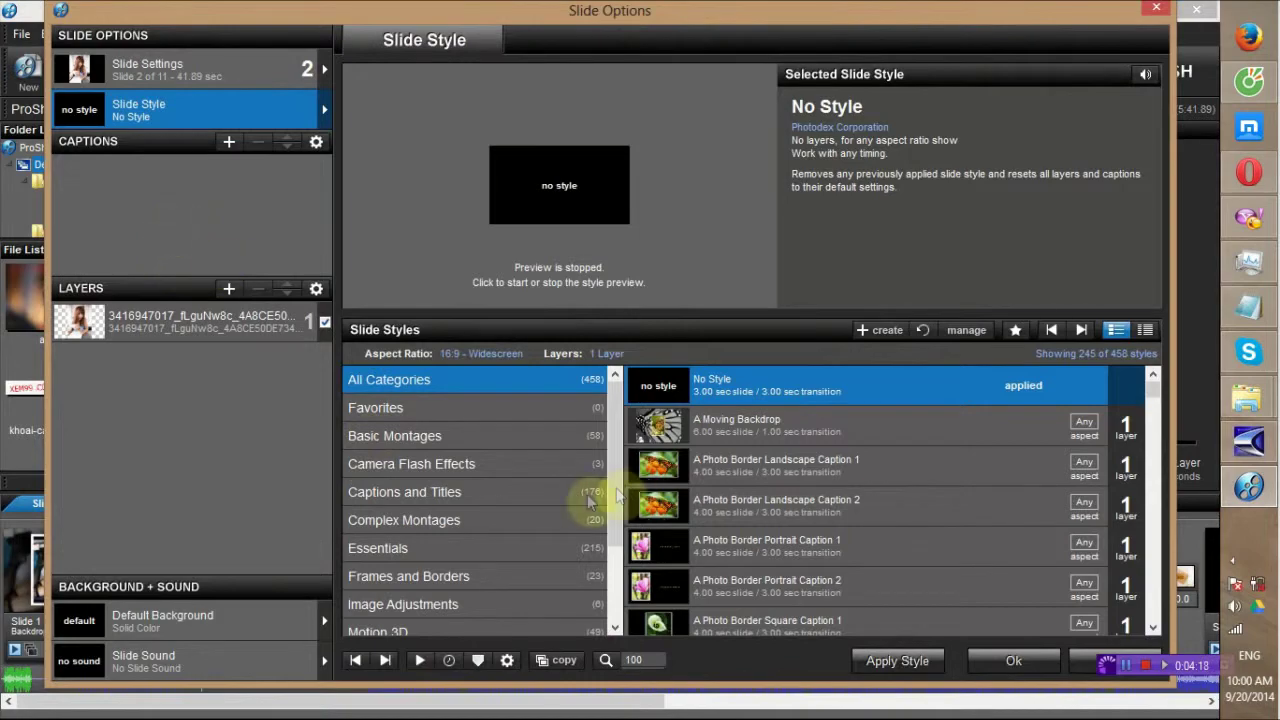
scroll(829, 543, down, 3)
scroll(729, 586, down, 3)
scroll(718, 512, down, 3)
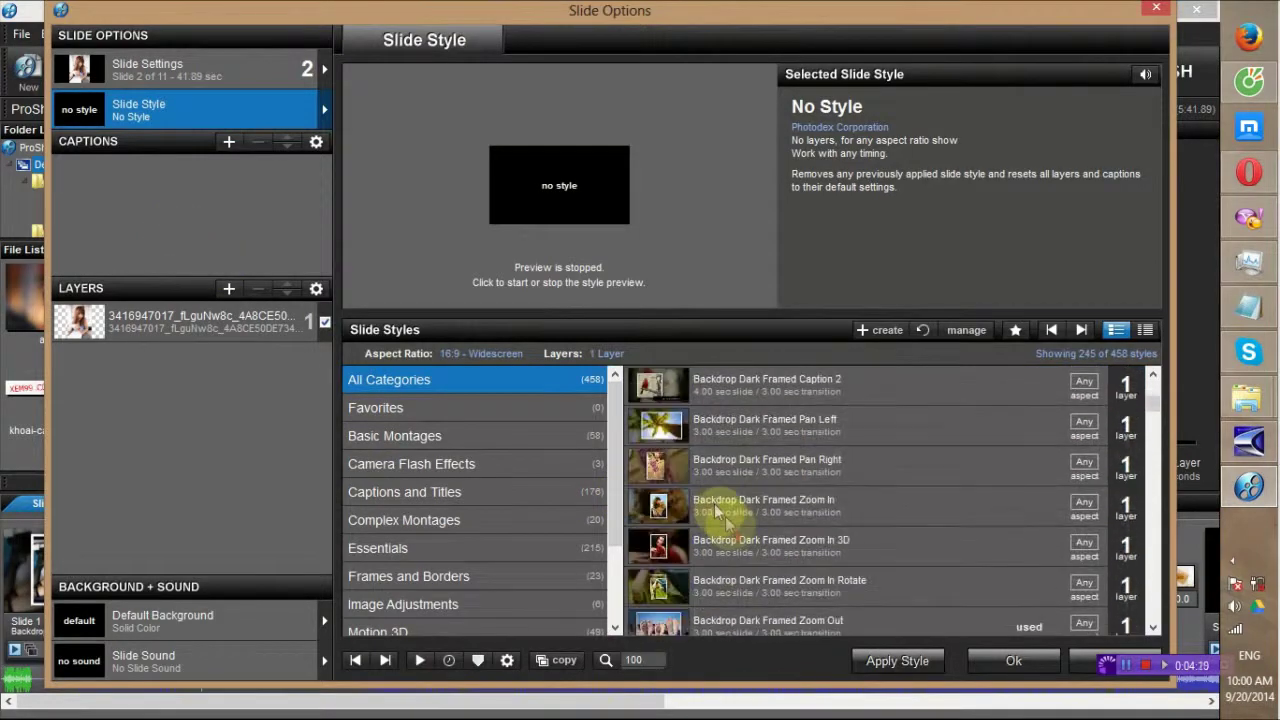
double_click(670, 429)
click(651, 432)
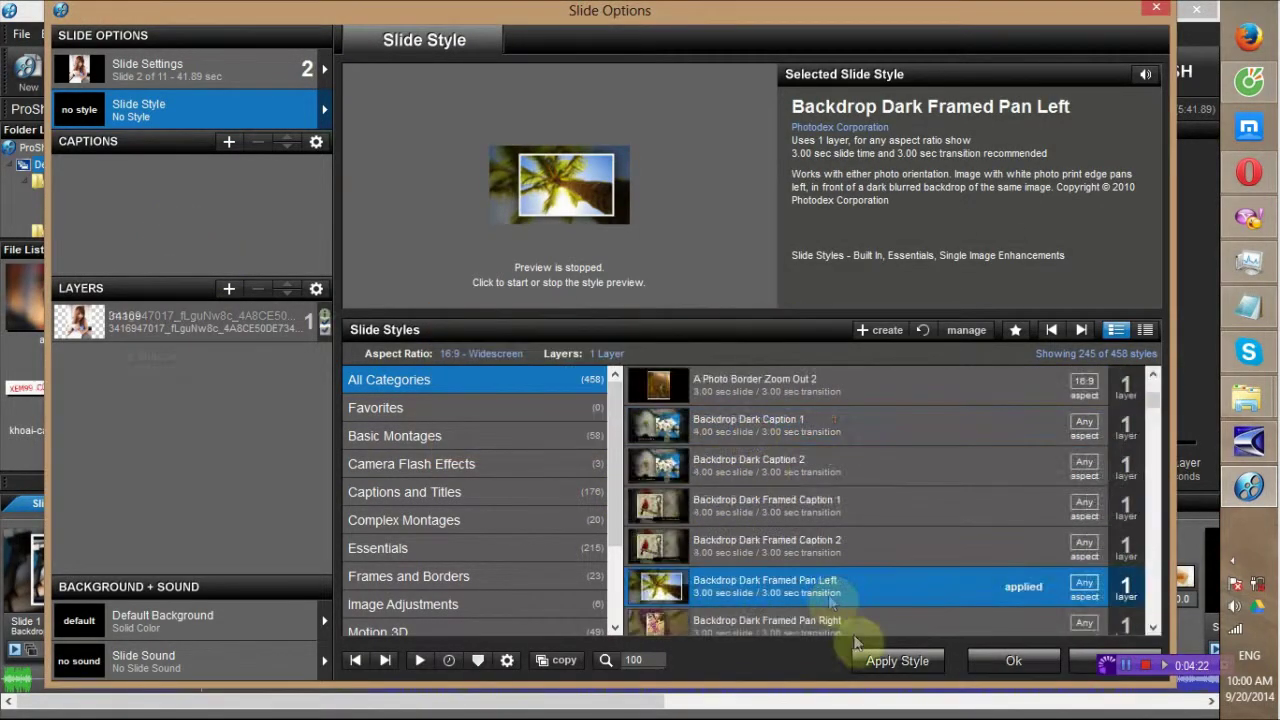
click(1013, 660)
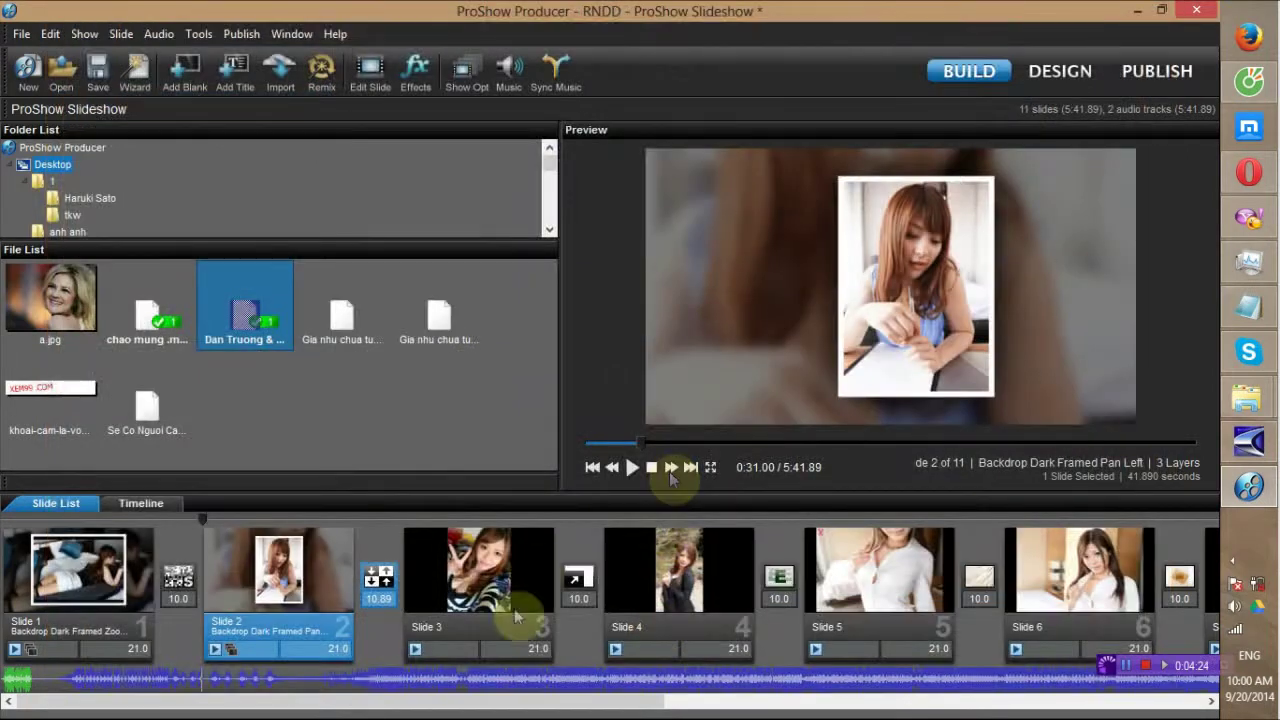
Replace slide 3's style with Collage Light Portrait Single Zoom
double_click(480, 608)
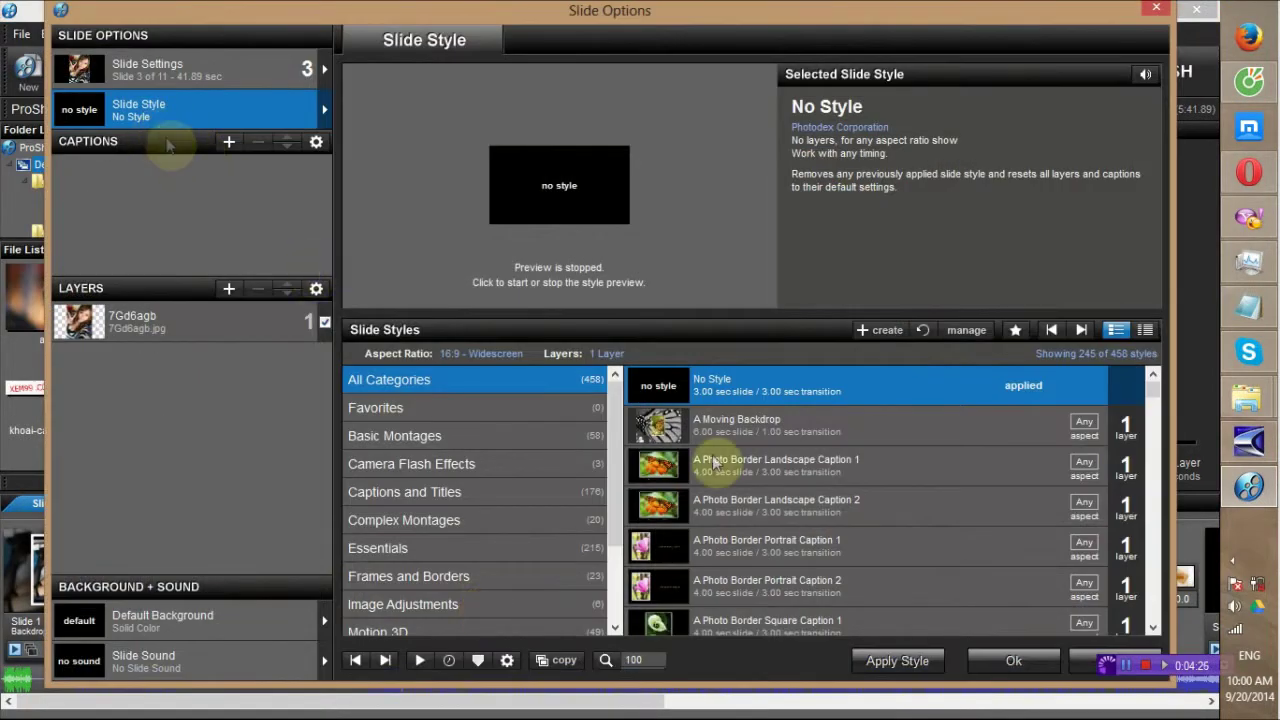
scroll(1080, 543, down, 4)
scroll(1128, 571, down, 4)
scroll(857, 528, down, 4)
scroll(697, 537, down, 3)
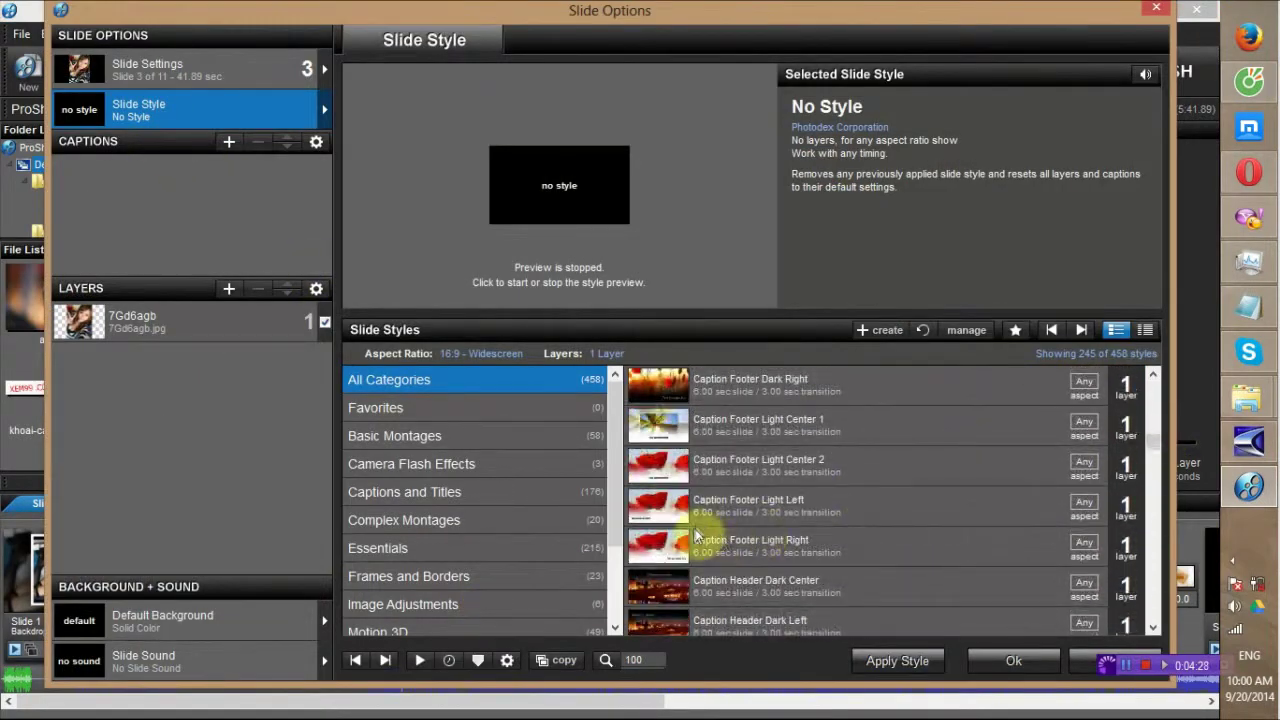
scroll(697, 537, down, 3)
scroll(697, 537, down, 3)
scroll(690, 530, down, 3)
click(672, 518)
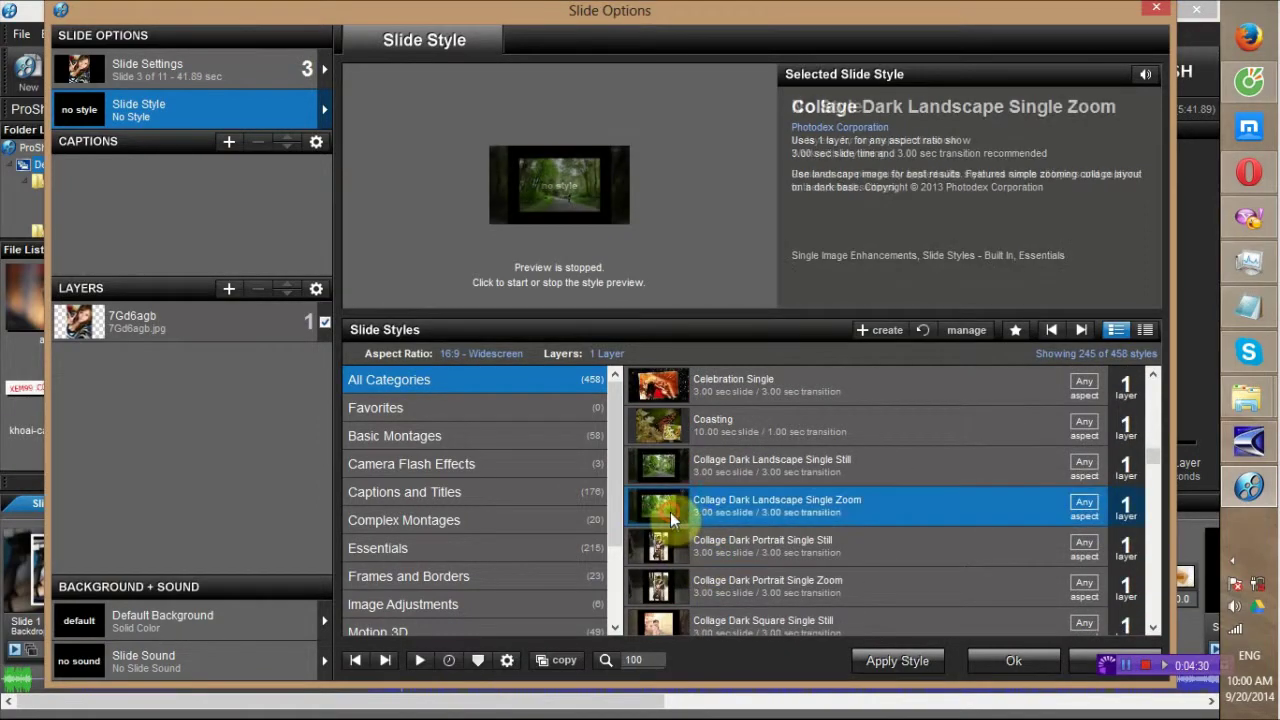
scroll(690, 530, down, 3)
click(665, 465)
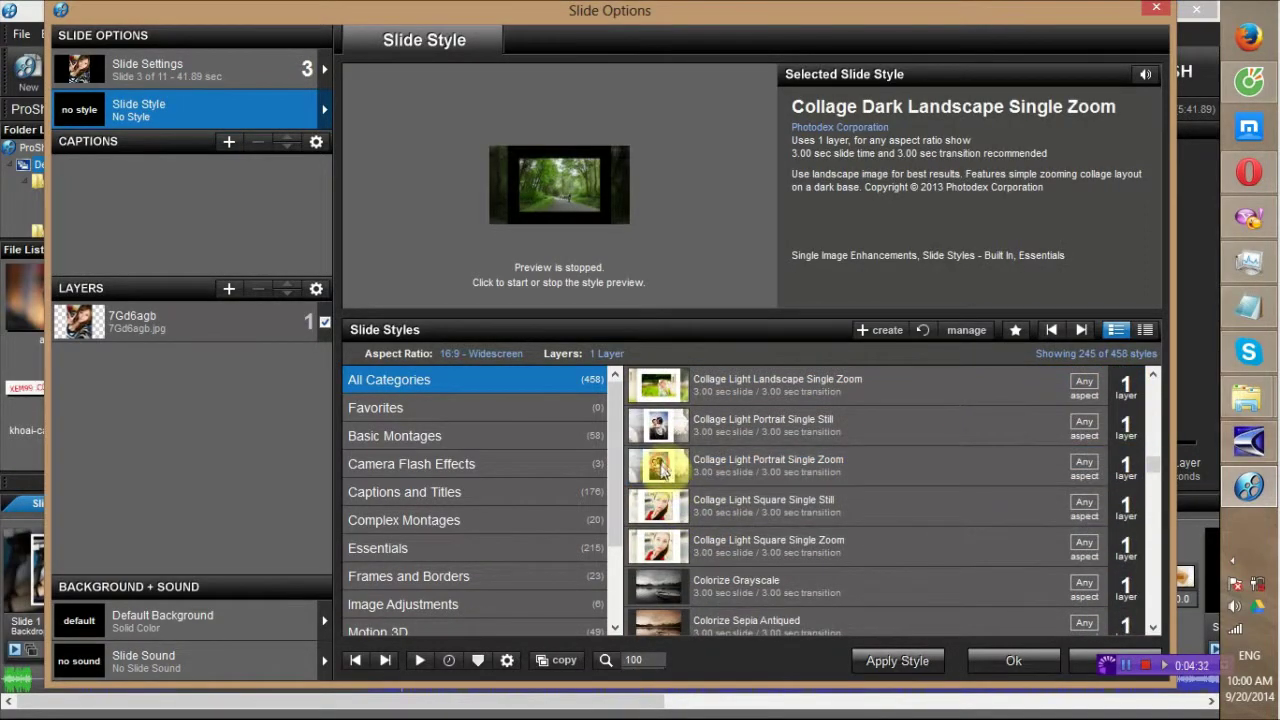
click(897, 661)
click(650, 431)
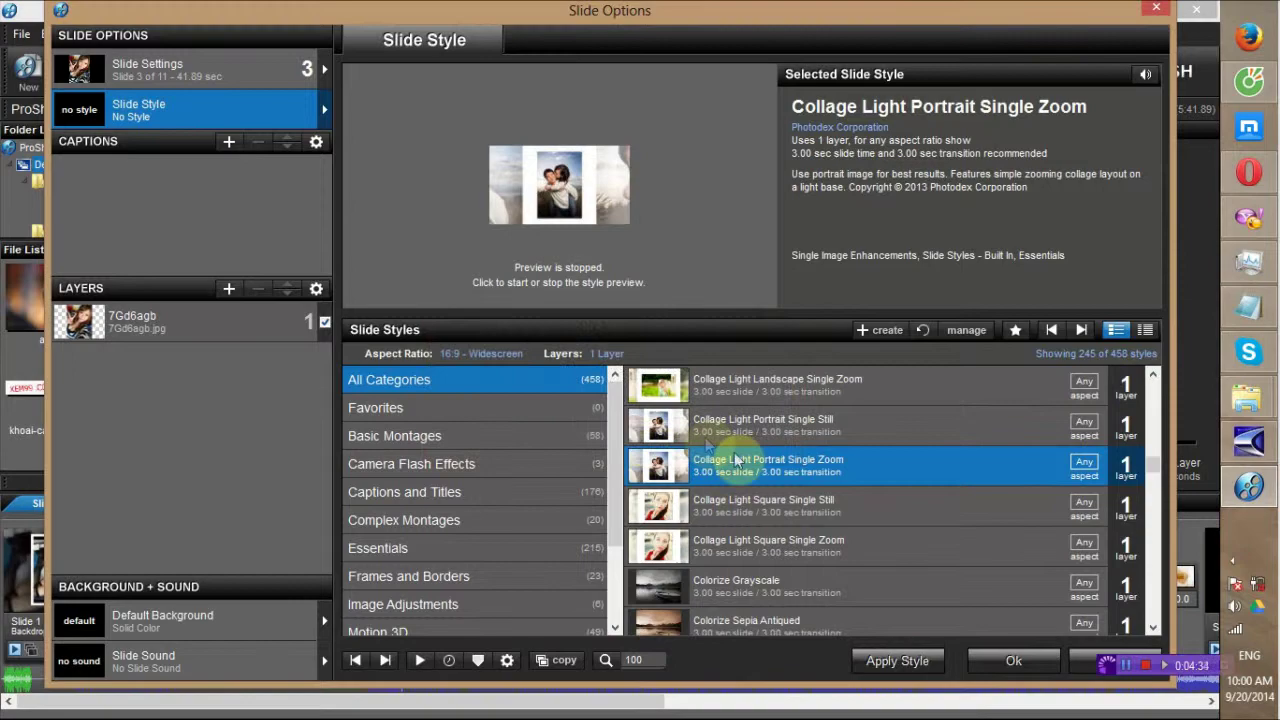
click(992, 663)
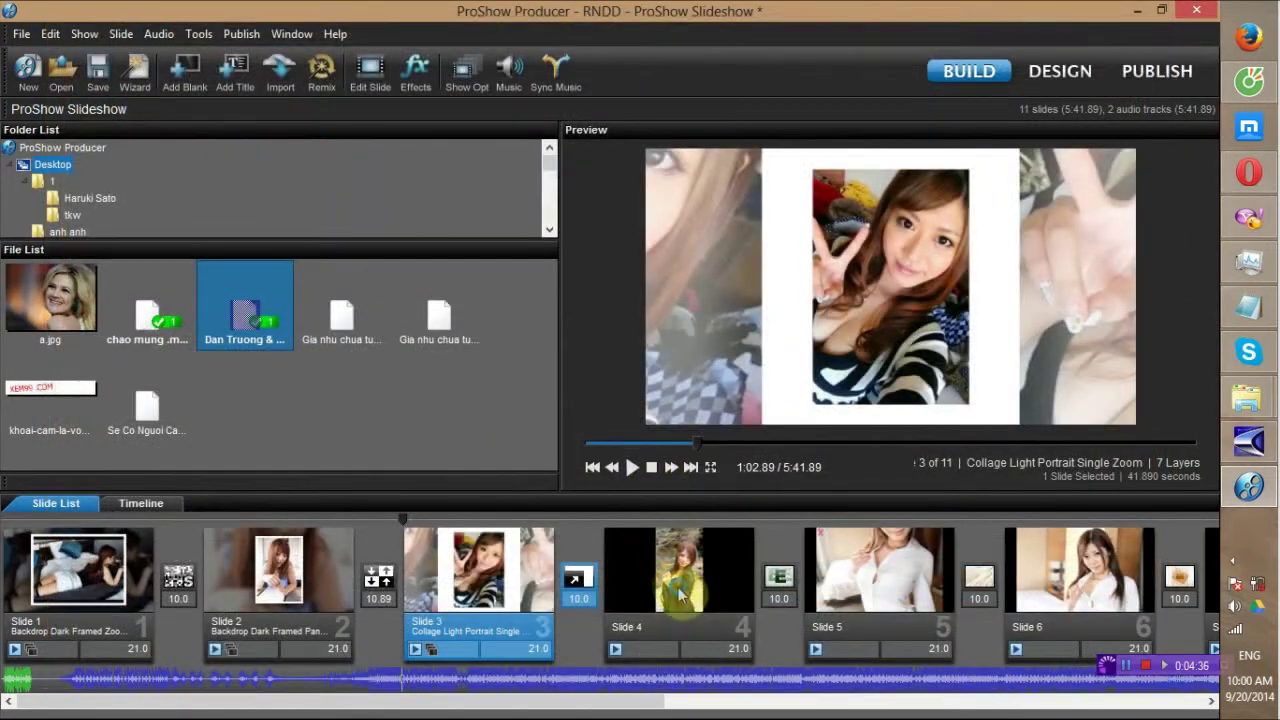
click(678, 588)
Enlarge slide 4's photo at its starting position in the motion effects
double_click(682, 580)
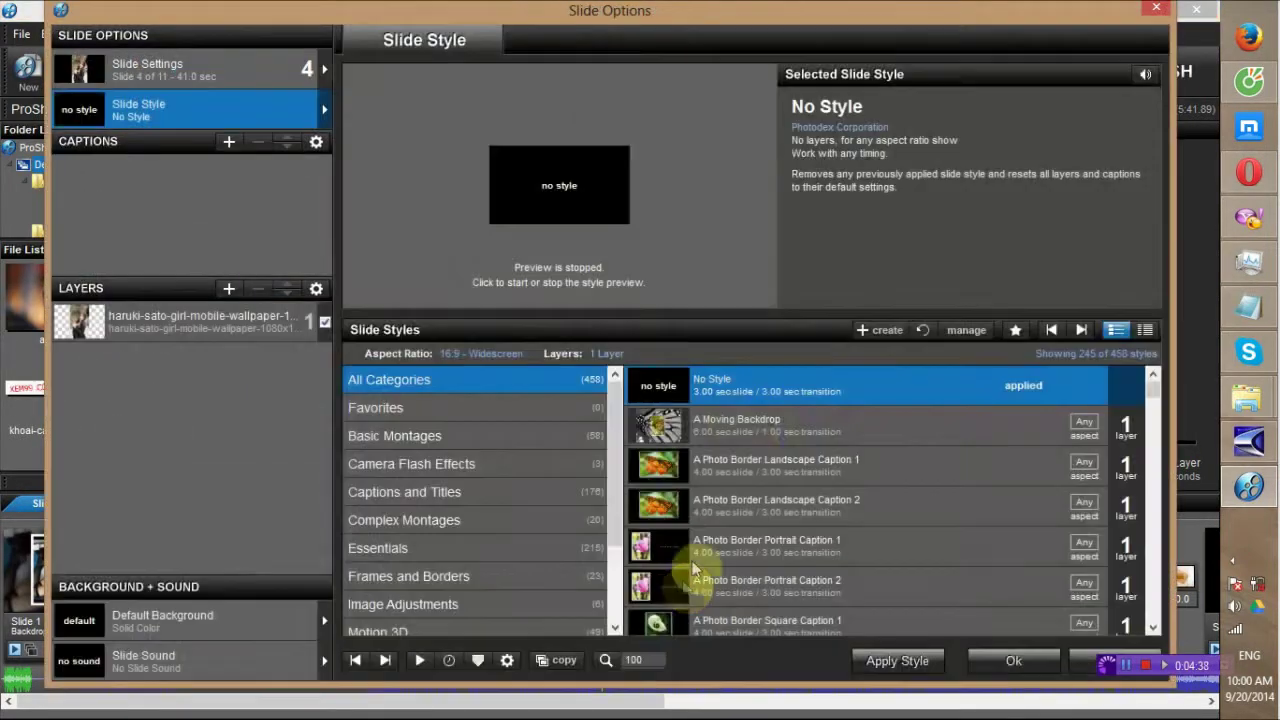
click(90, 318)
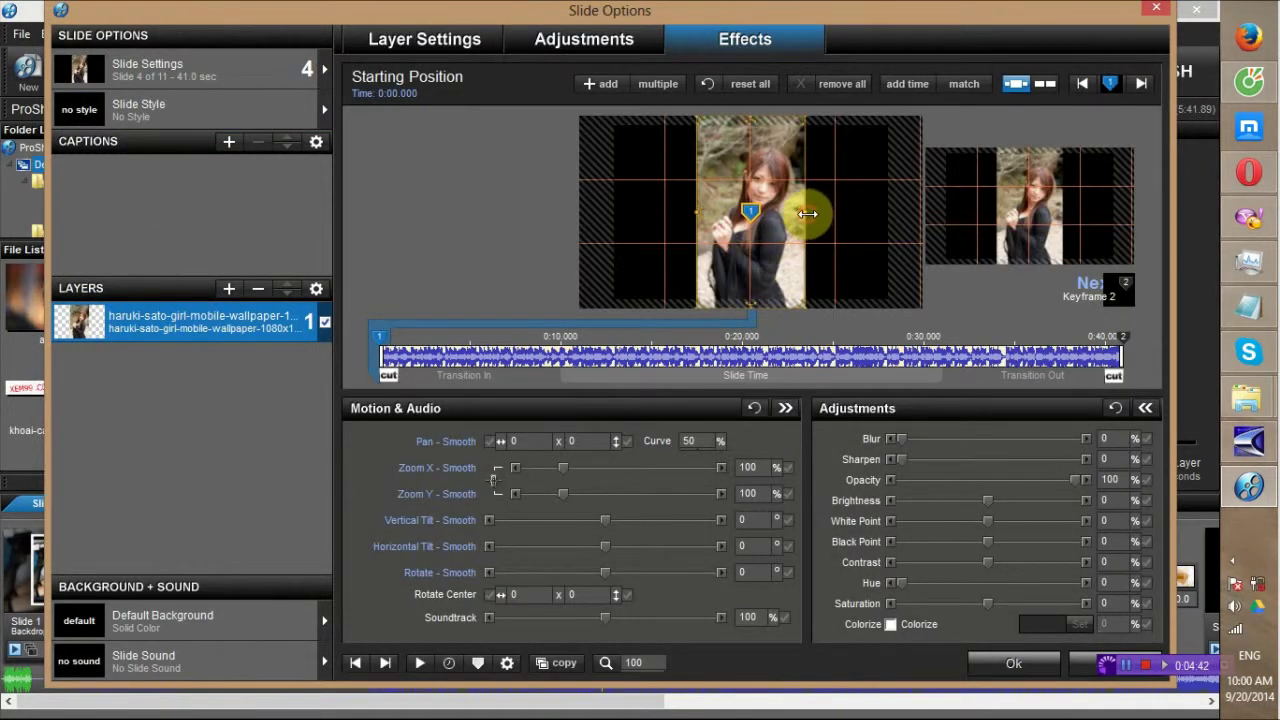
mouse_move(809, 215)
mouse_down()
mouse_move(824, 217)
mouse_move(790, 226)
mouse_move(793, 211)
mouse_up()
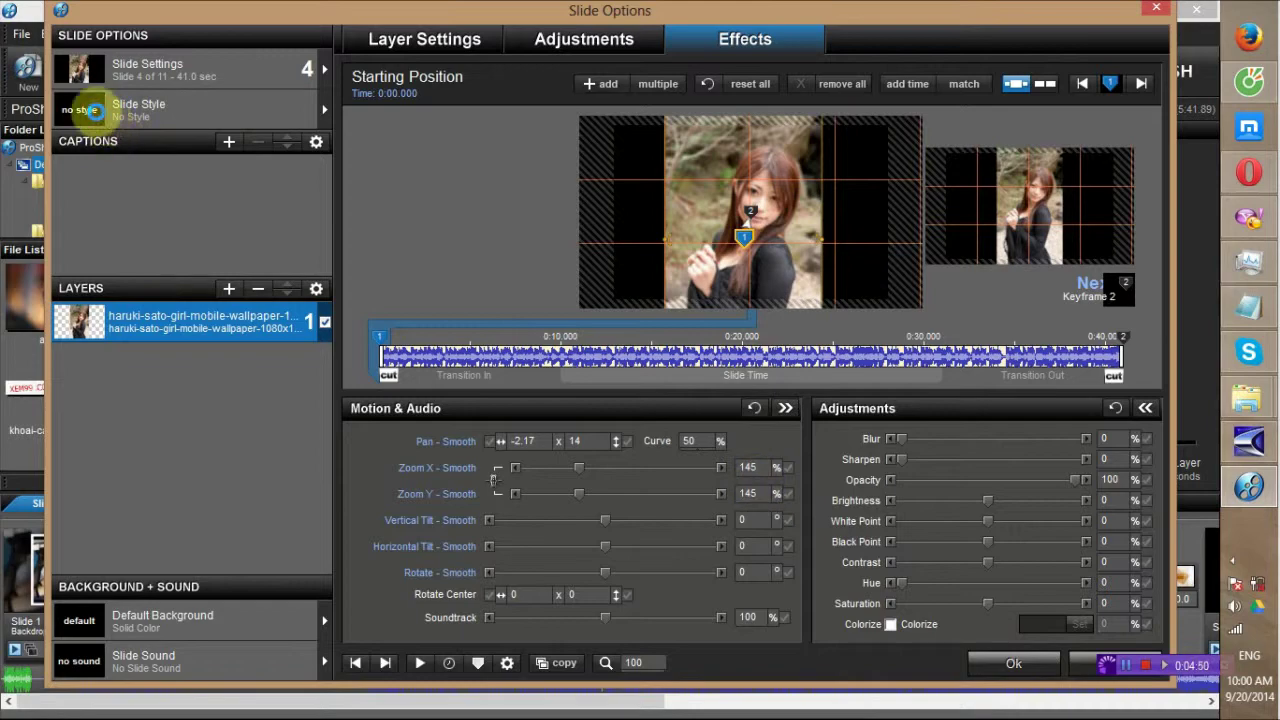
Replace slide 4's manual zoom with the Collage Light Square Single Zoom style, then select slide 5
click(93, 110)
scroll(849, 503, down, 10)
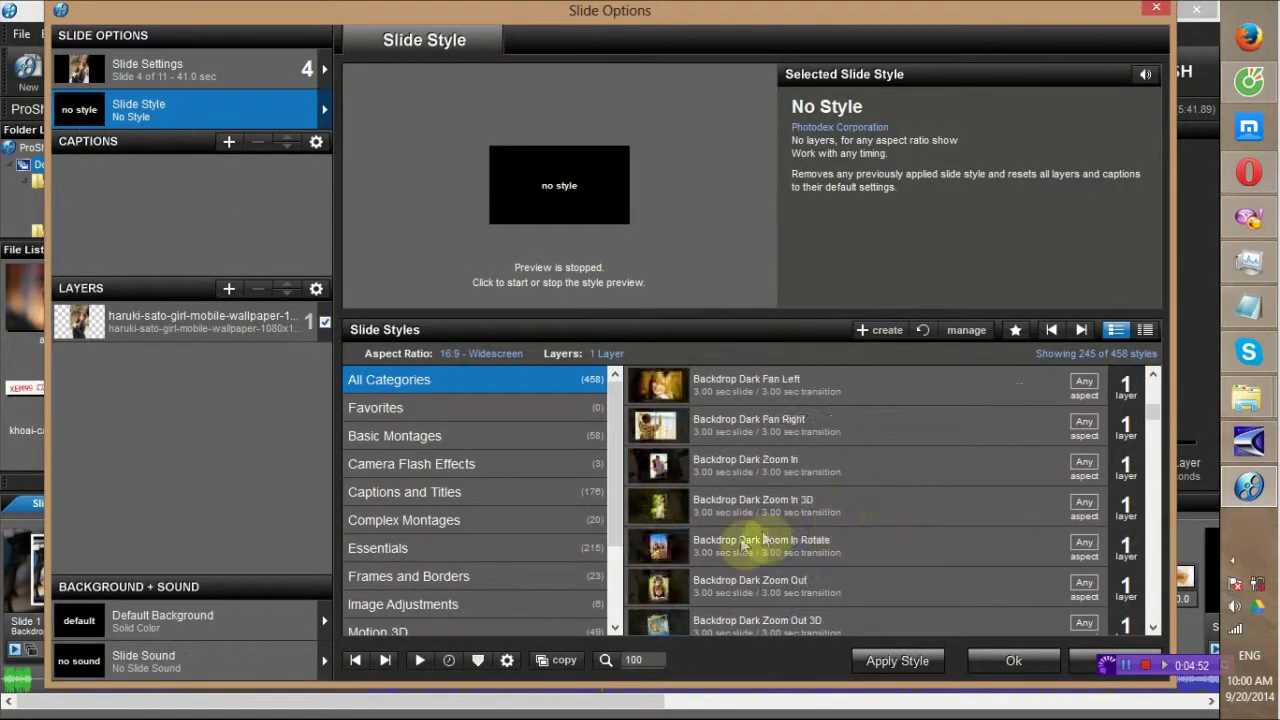
scroll(770, 543, down, 5)
scroll(840, 515, down, 5)
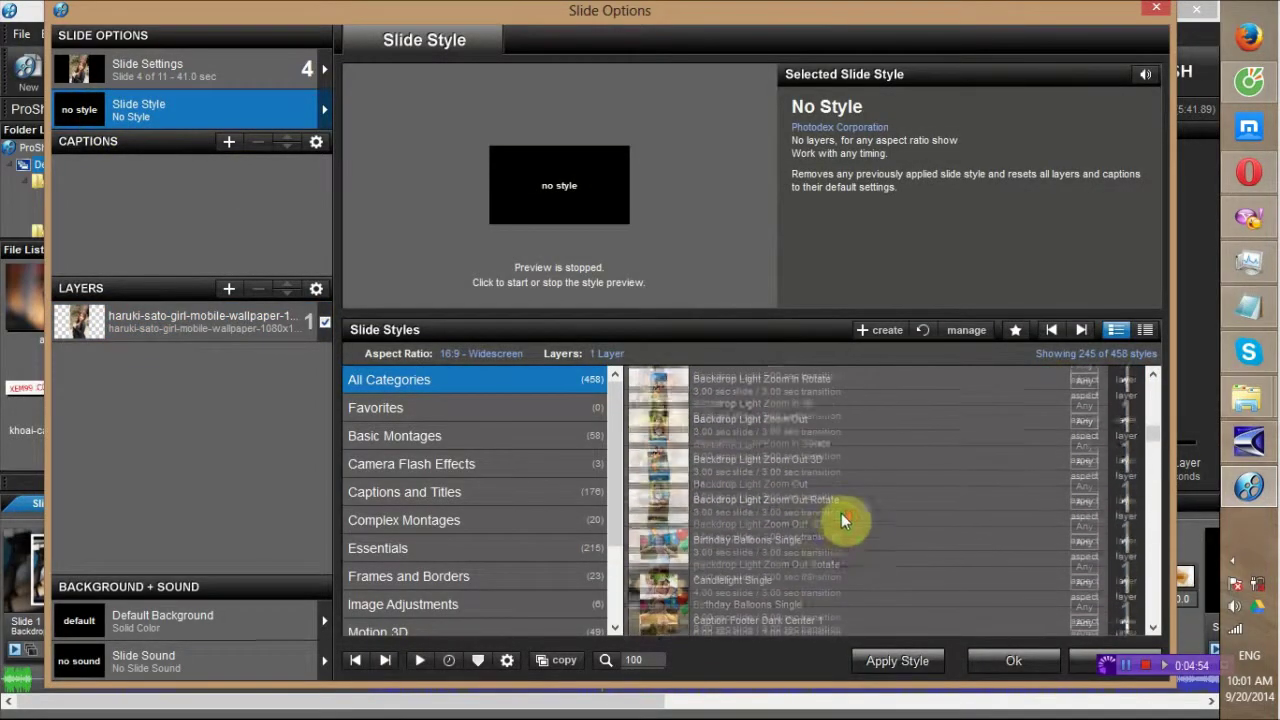
scroll(808, 537, down, 5)
scroll(828, 543, down, 3)
scroll(800, 548, down, 3)
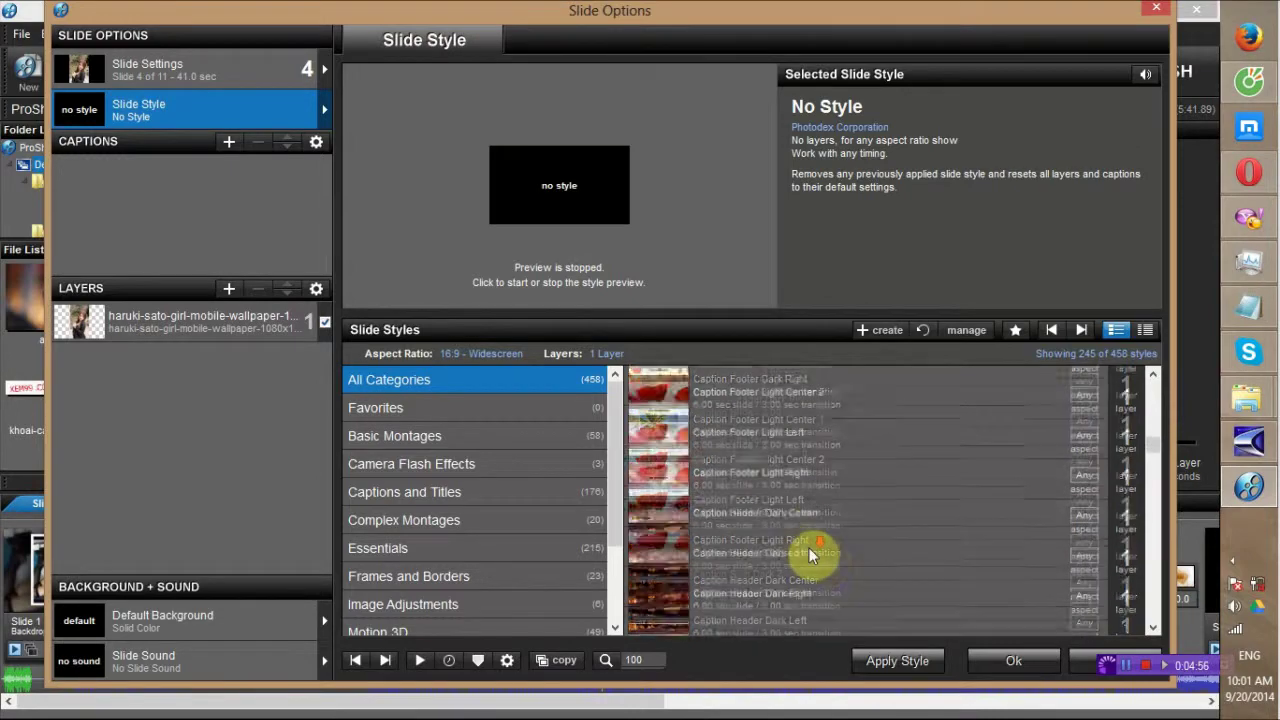
scroll(820, 550, down, 5)
scroll(828, 546, down, 5)
scroll(826, 546, down, 3)
scroll(826, 548, down, 2)
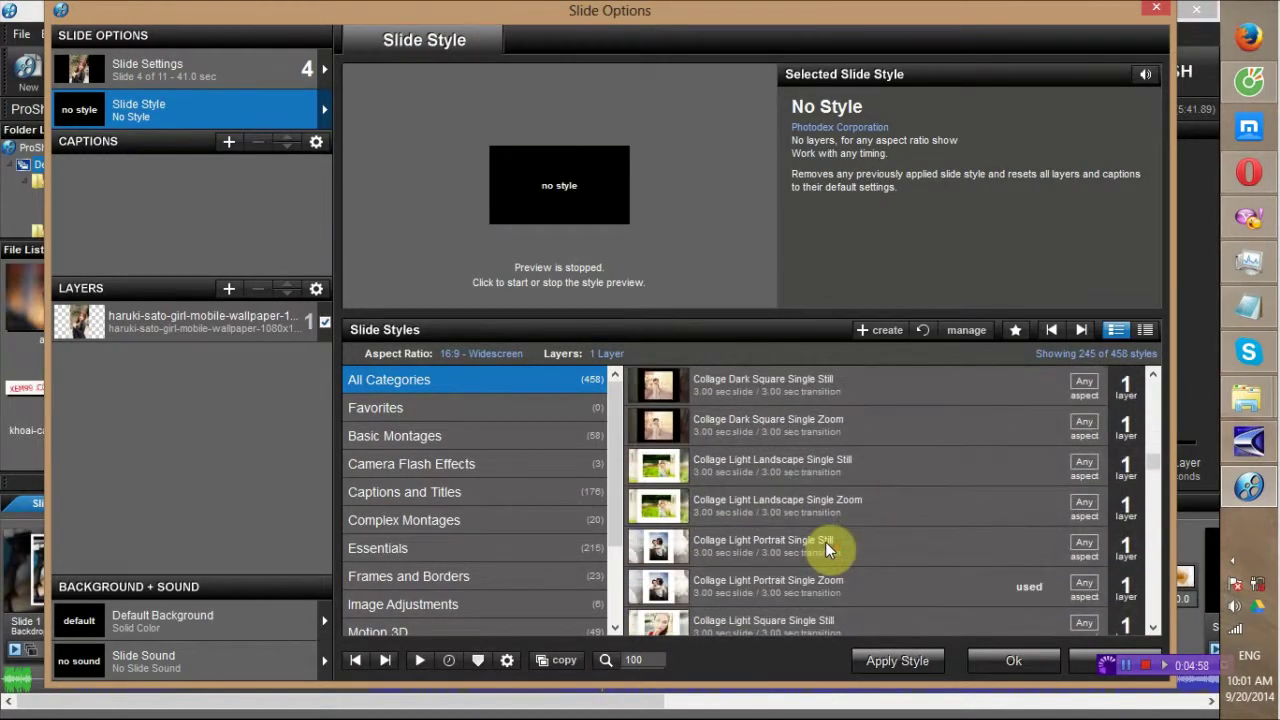
scroll(828, 548, down, 4)
scroll(790, 540, down, 2)
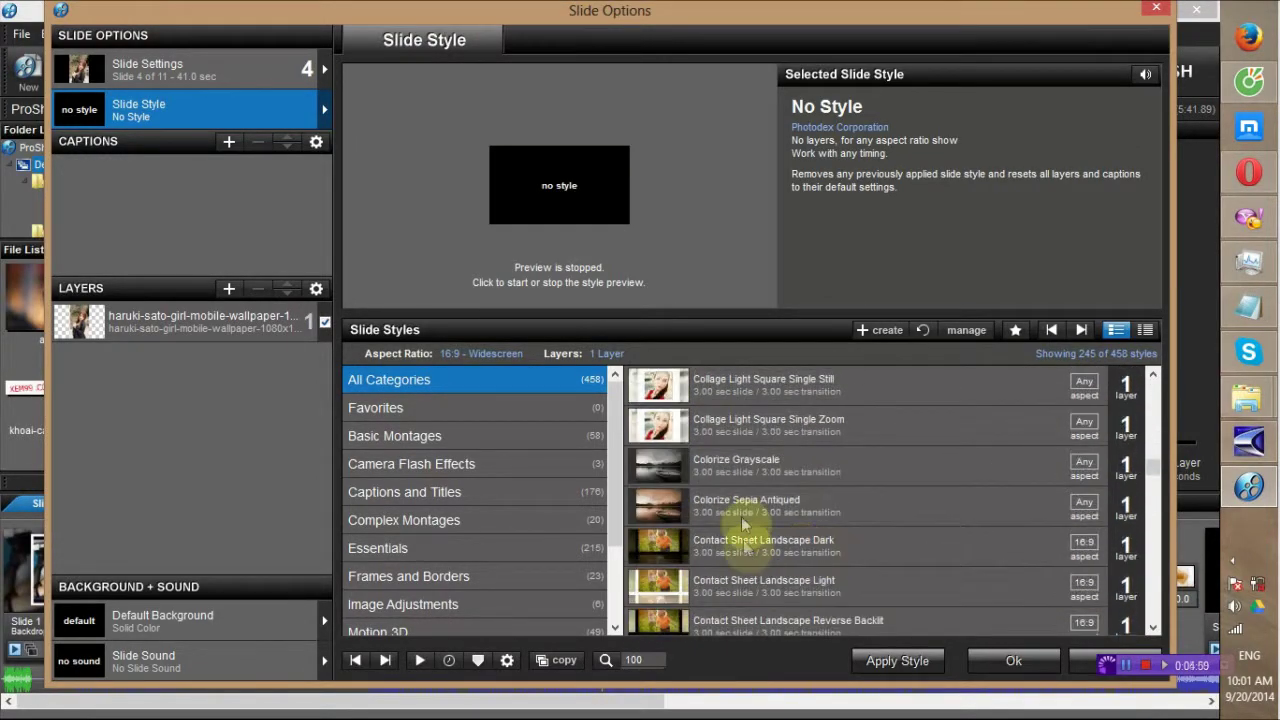
click(710, 420)
click(897, 660)
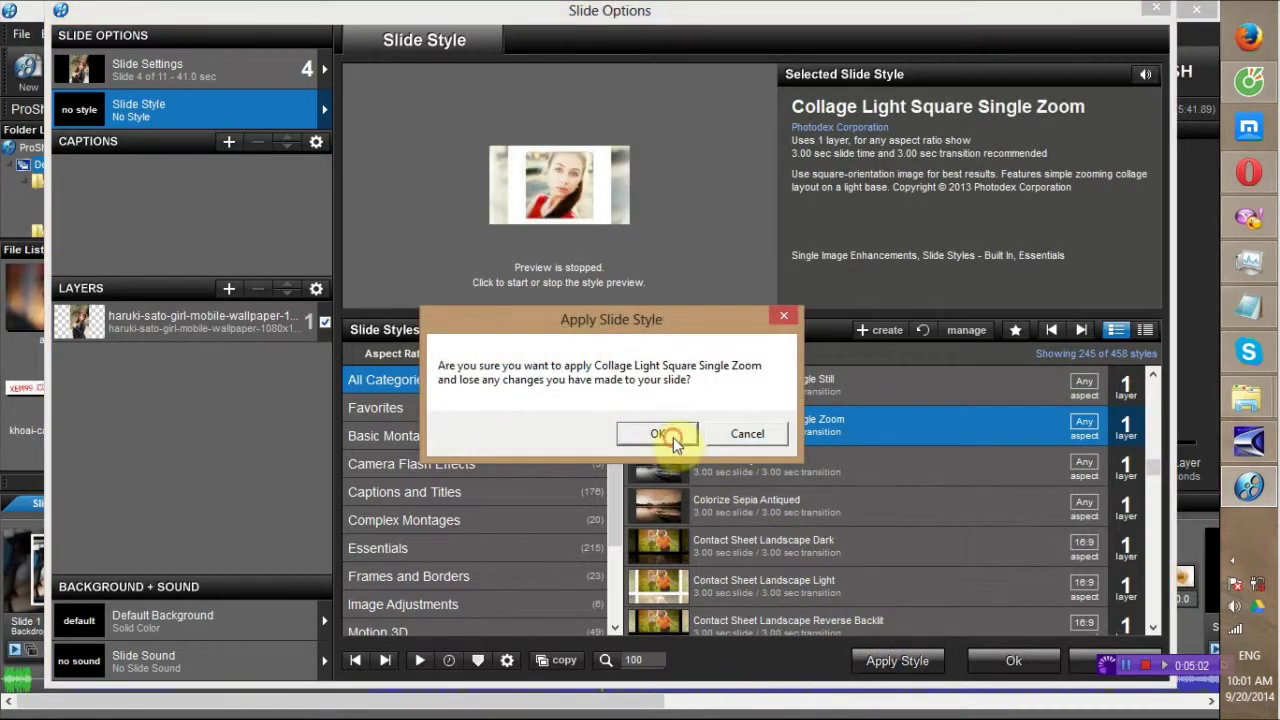
click(672, 440)
click(1012, 665)
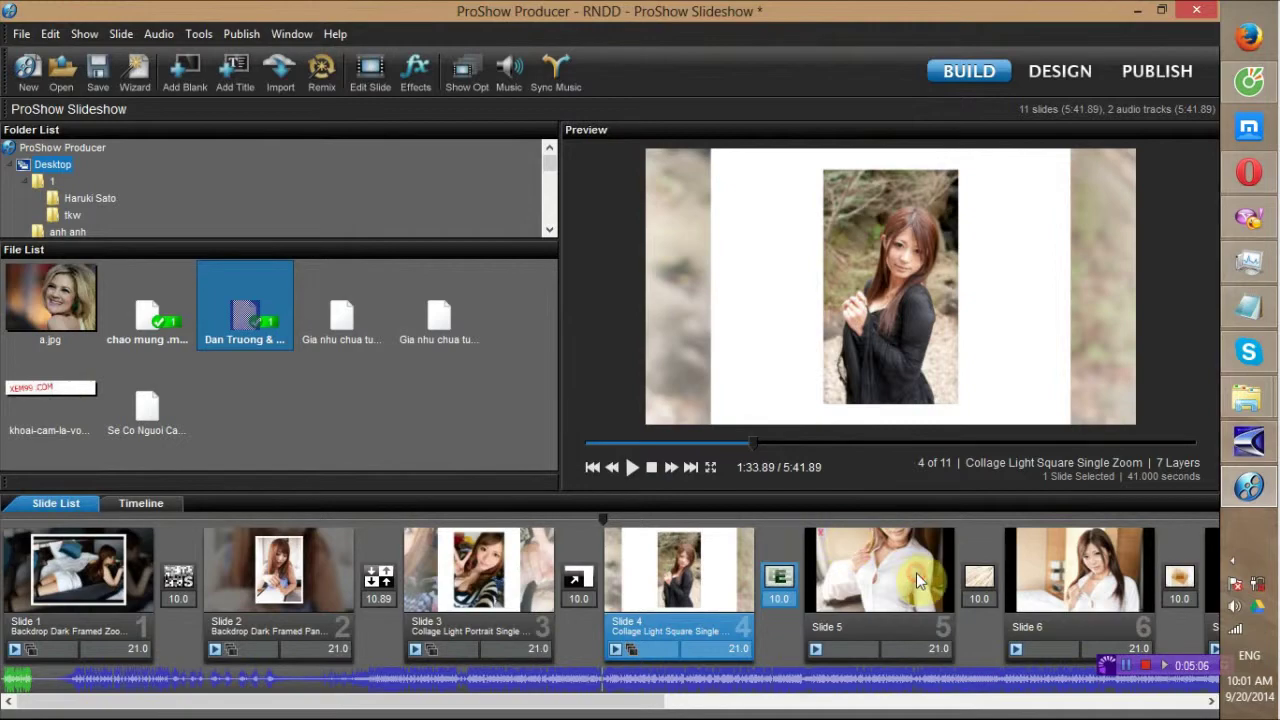
click(918, 580)
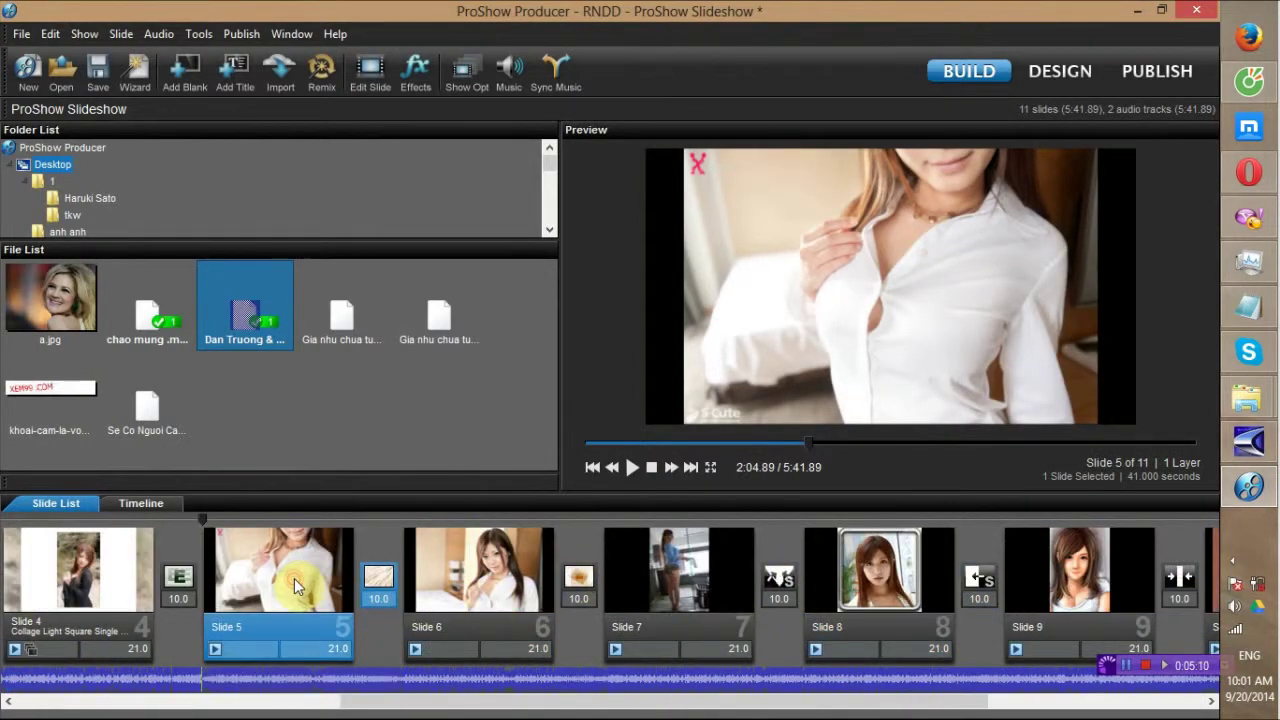
Pick the Contact Sheet Portrait Reverse Backlit style for slide 5
double_click(294, 578)
scroll(960, 449, down, 5)
scroll(960, 455, down, 5)
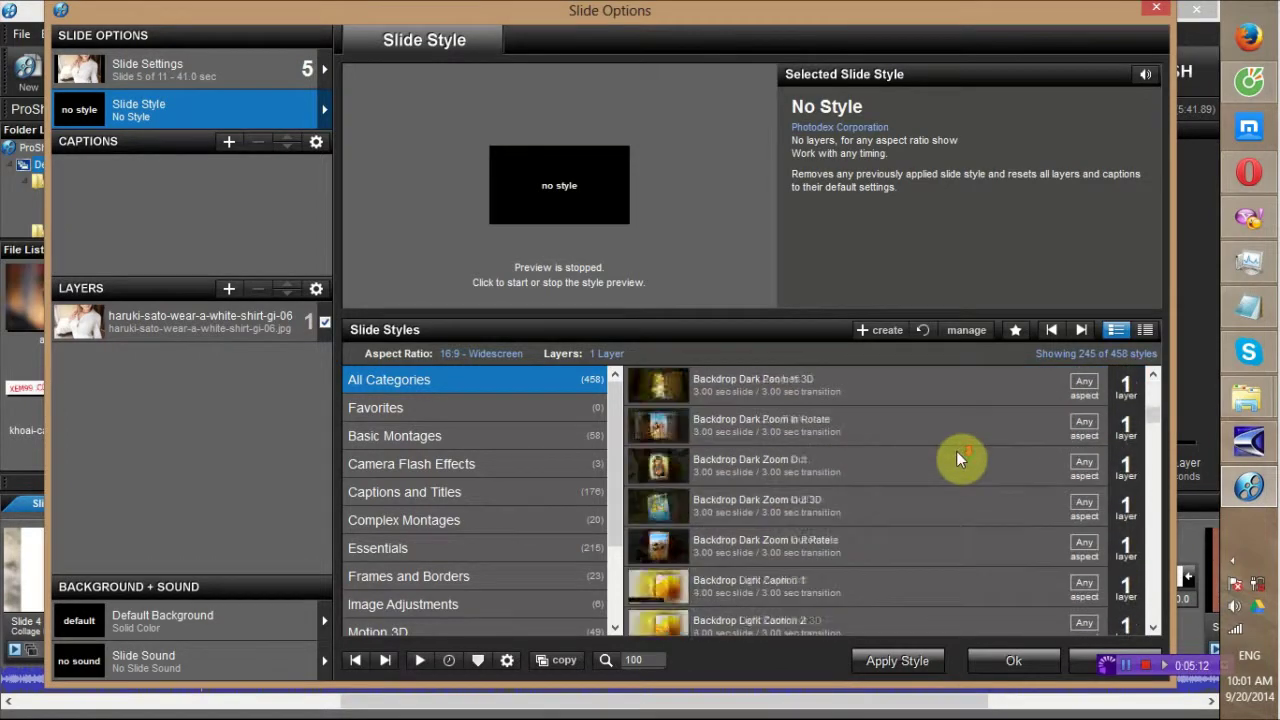
scroll(1005, 473, down, 5)
scroll(1005, 473, down, 5)
scroll(873, 514, down, 3)
scroll(861, 505, down, 2)
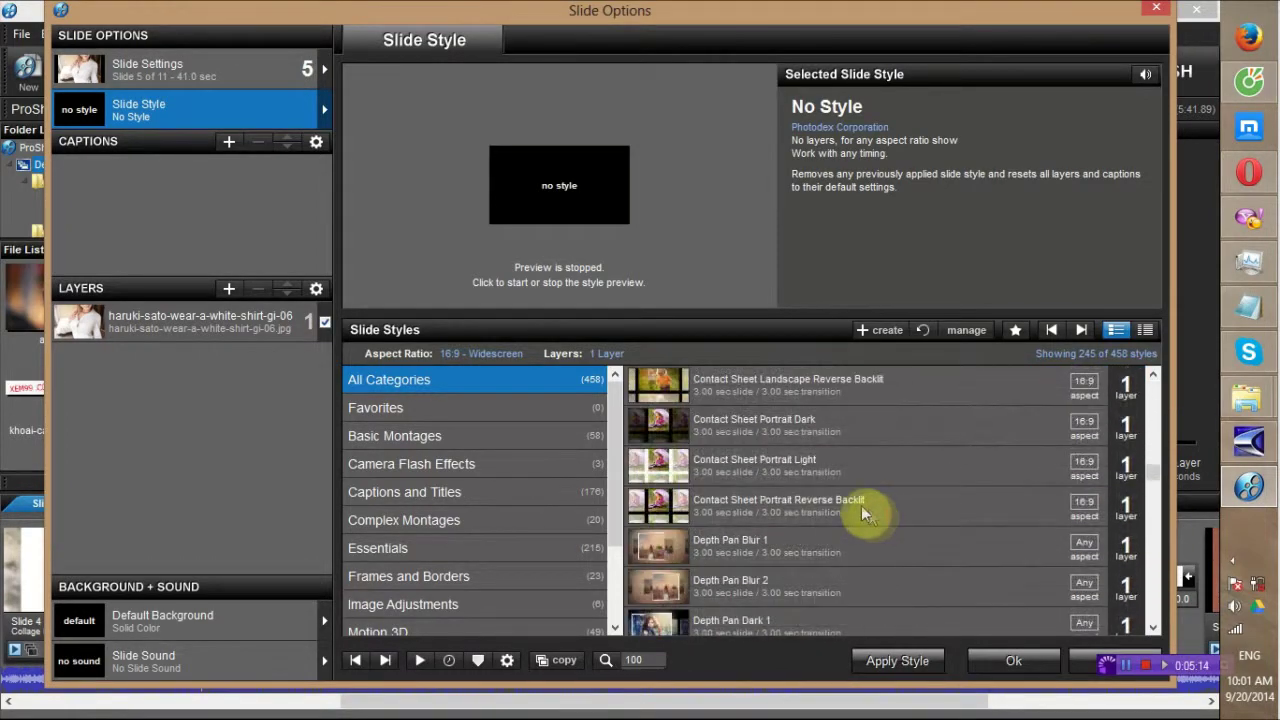
click(670, 515)
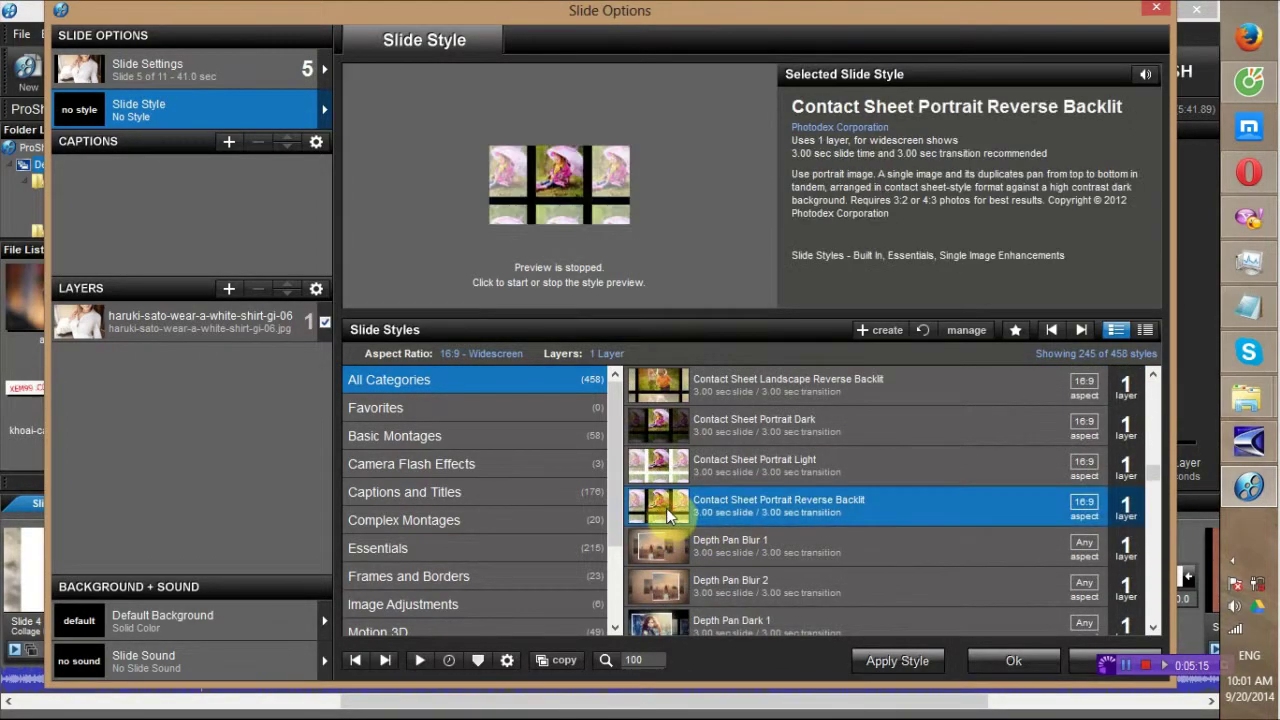
click(981, 660)
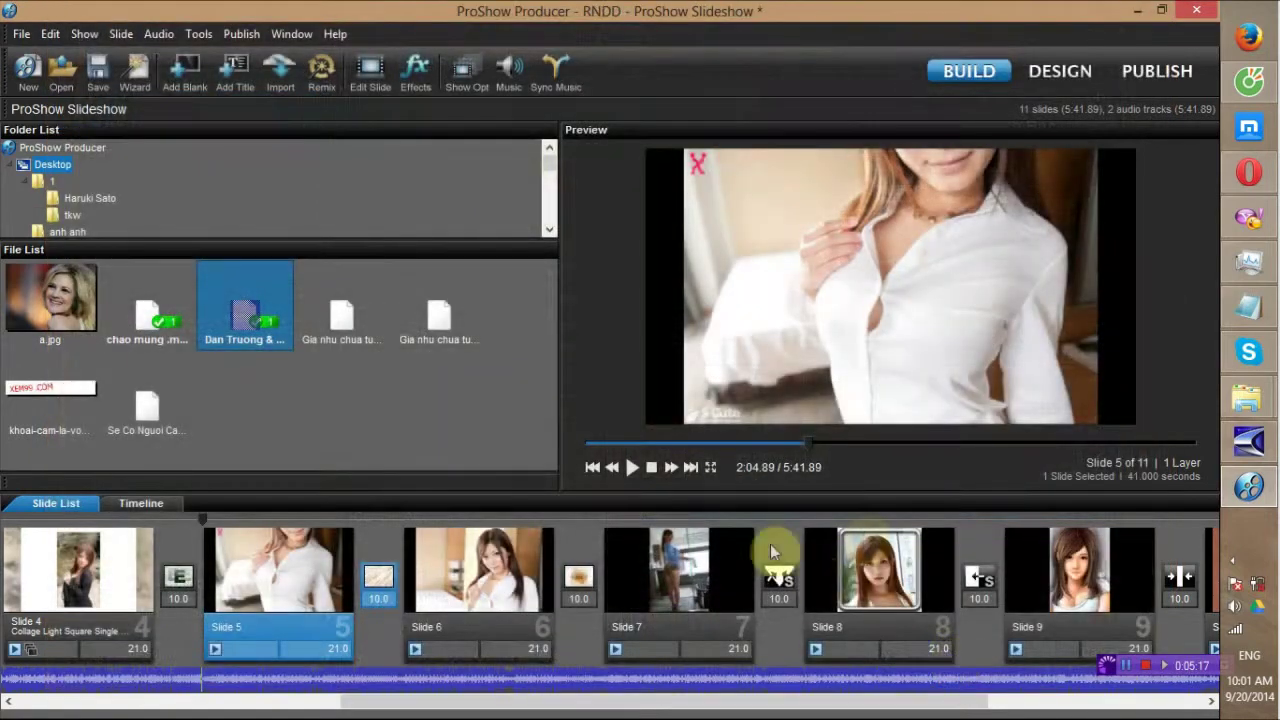
Apply the Backdrop Light Zoom Out style to slide 6 and confirm the replacement
double_click(455, 572)
scroll(829, 531, down, 5)
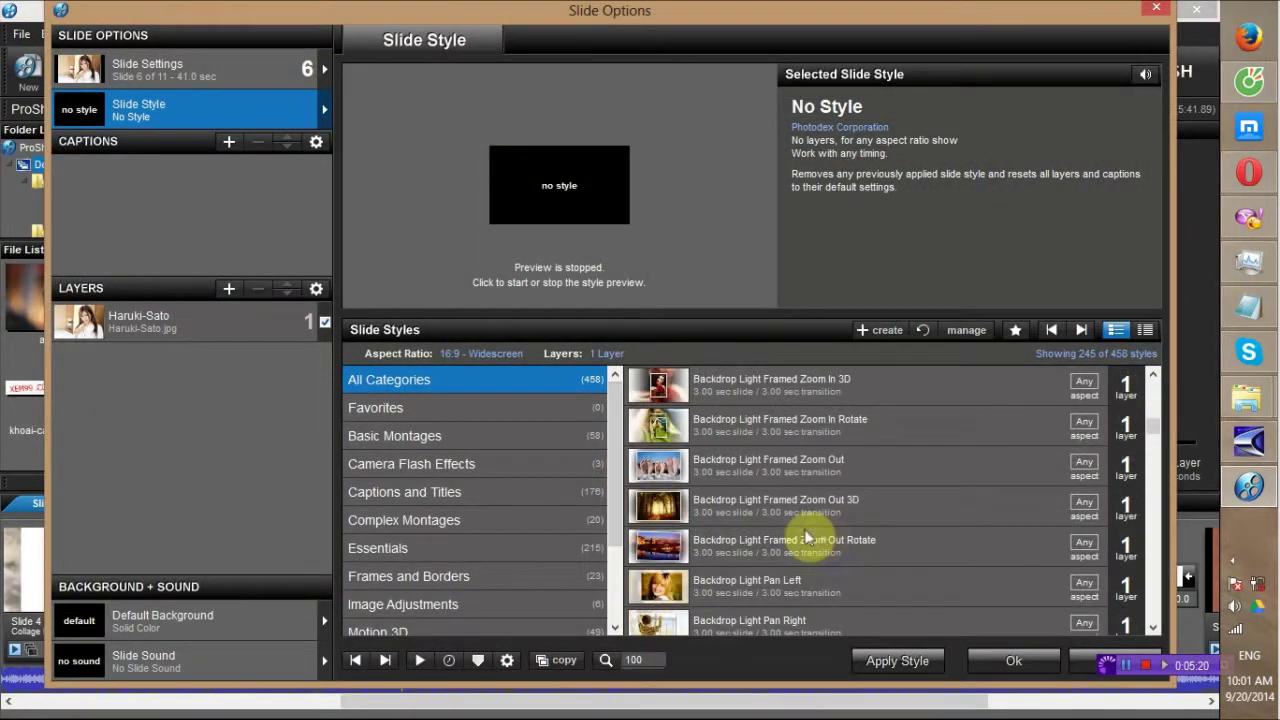
scroll(740, 505, down, 5)
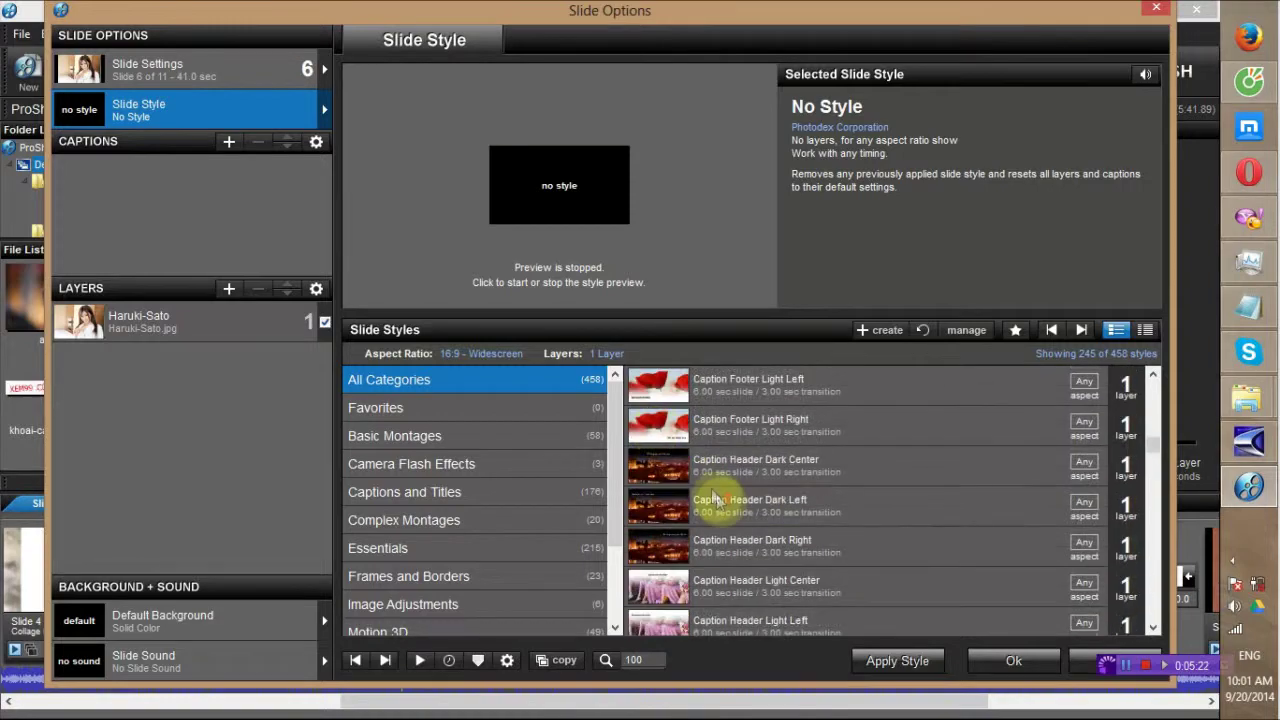
scroll(713, 500, up, 5)
double_click(668, 429)
click(642, 433)
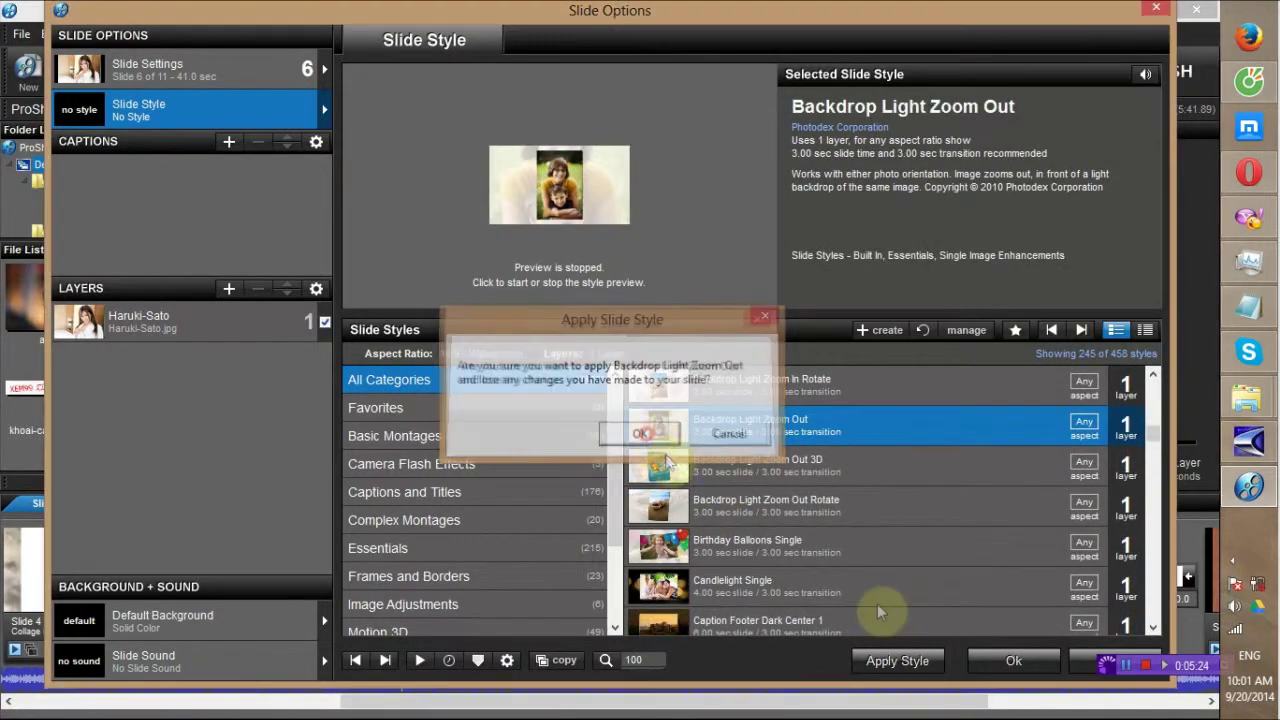
click(1013, 660)
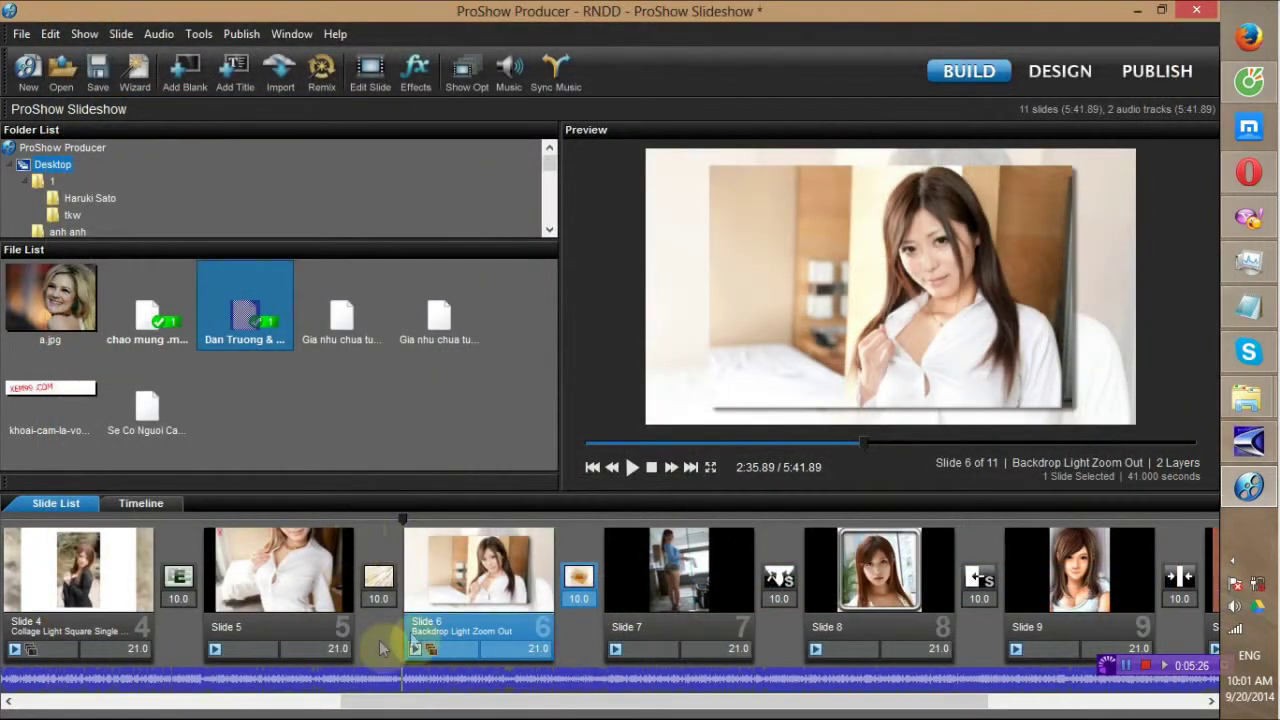
Apply the Backdrop Light Pan Right style to slide 5
click(307, 567)
double_click(307, 567)
scroll(846, 480, down, 5)
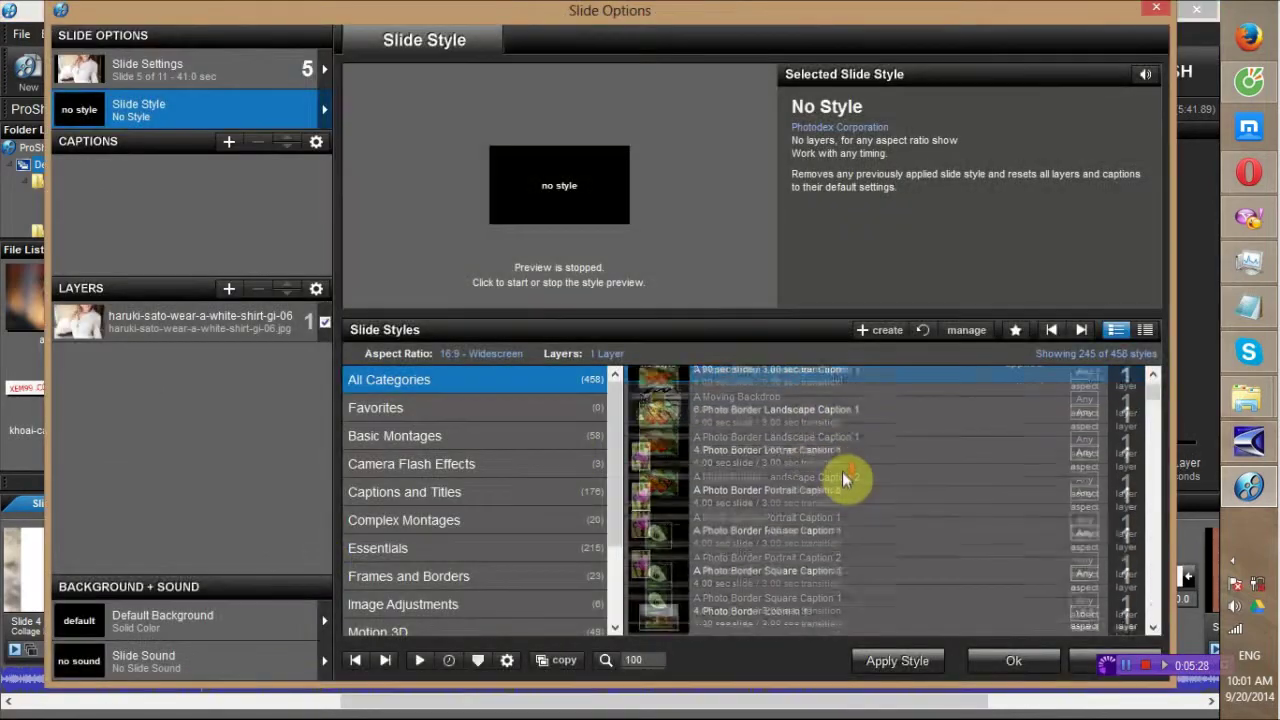
scroll(842, 480, down, 5)
scroll(842, 472, down, 5)
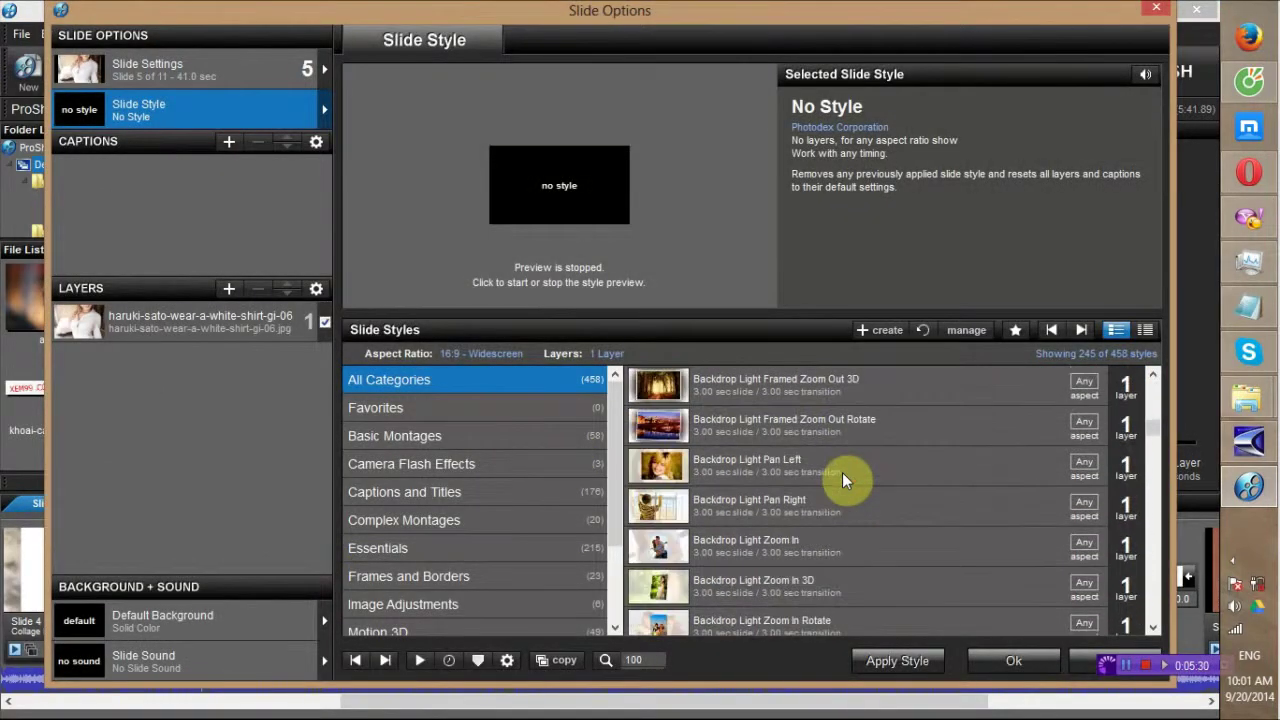
click(680, 515)
click(886, 660)
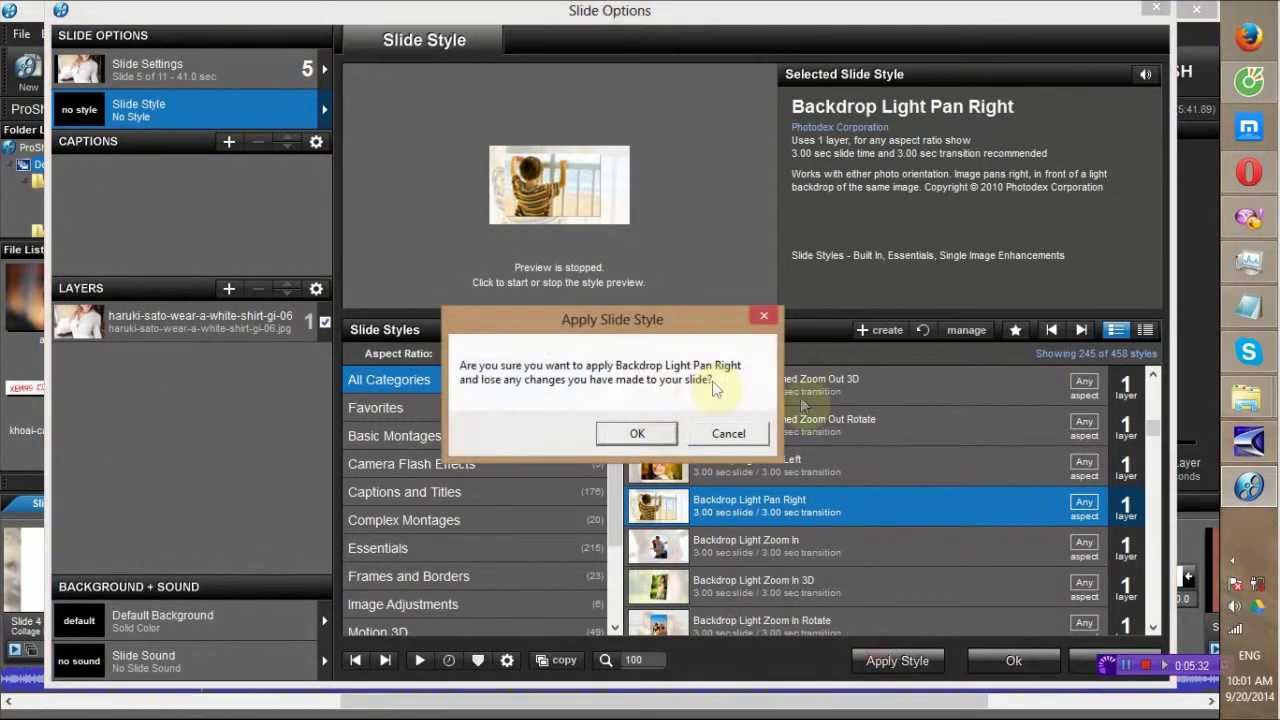
click(641, 433)
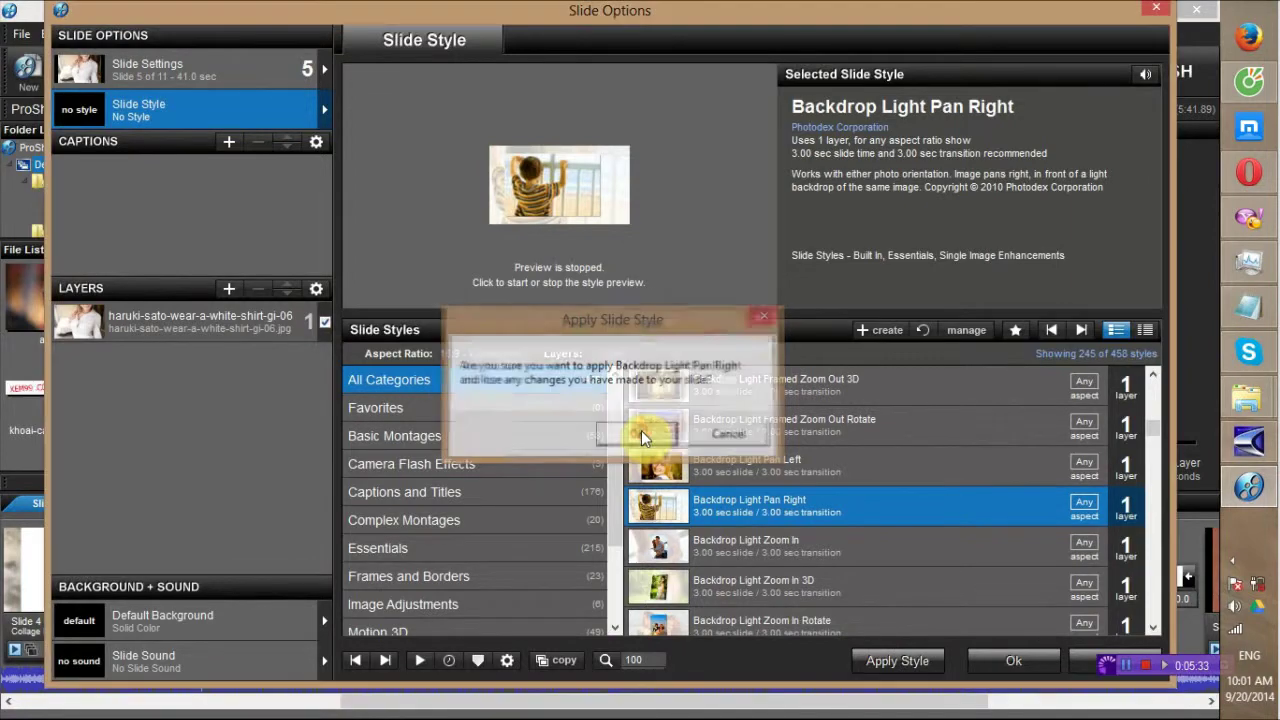
click(994, 660)
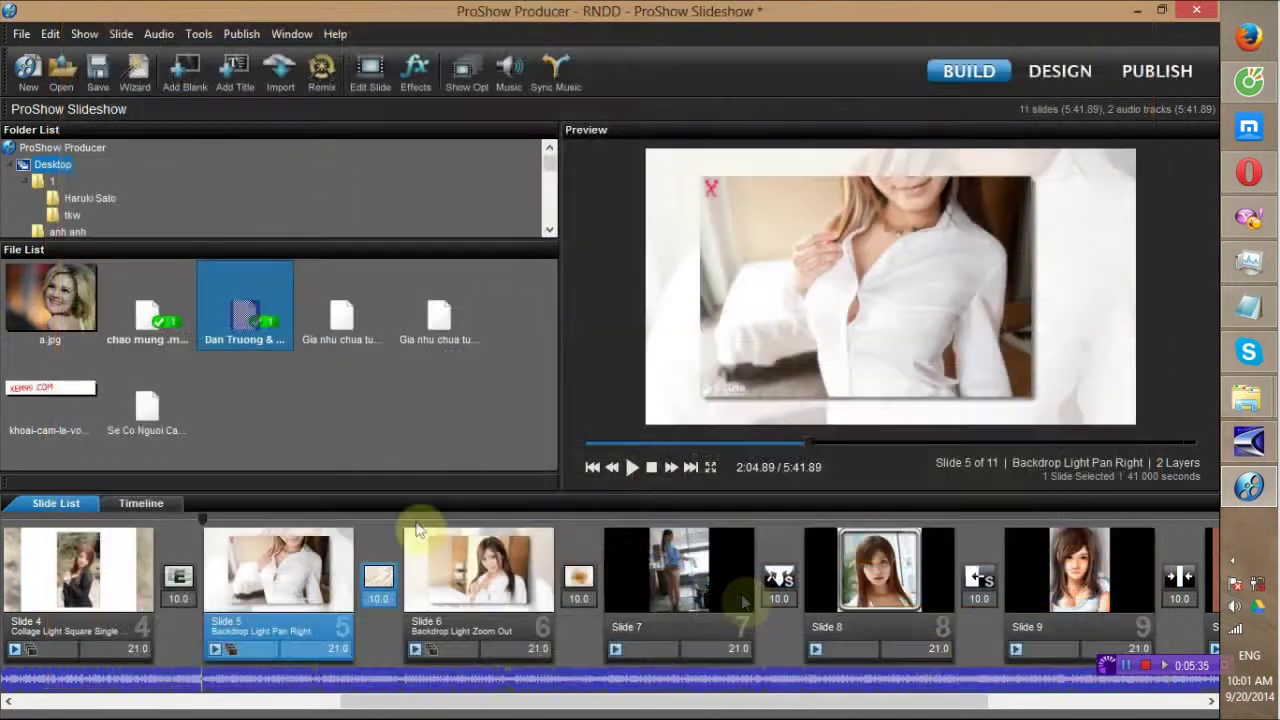
Apply the Colorize Grayscale style to slide 7, then select slide 8
double_click(678, 568)
scroll(782, 509, down, 3)
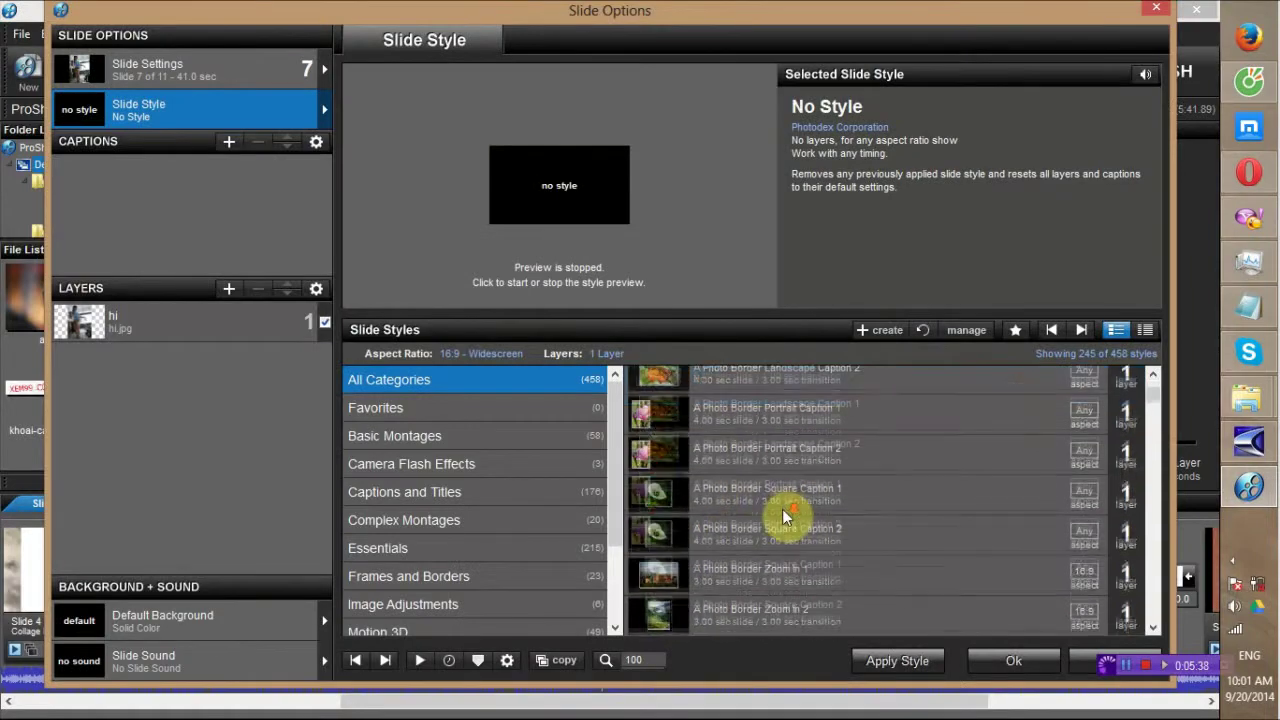
scroll(782, 509, down, 3)
scroll(782, 509, down, 3)
scroll(782, 509, down, 3)
scroll(782, 509, down, 3)
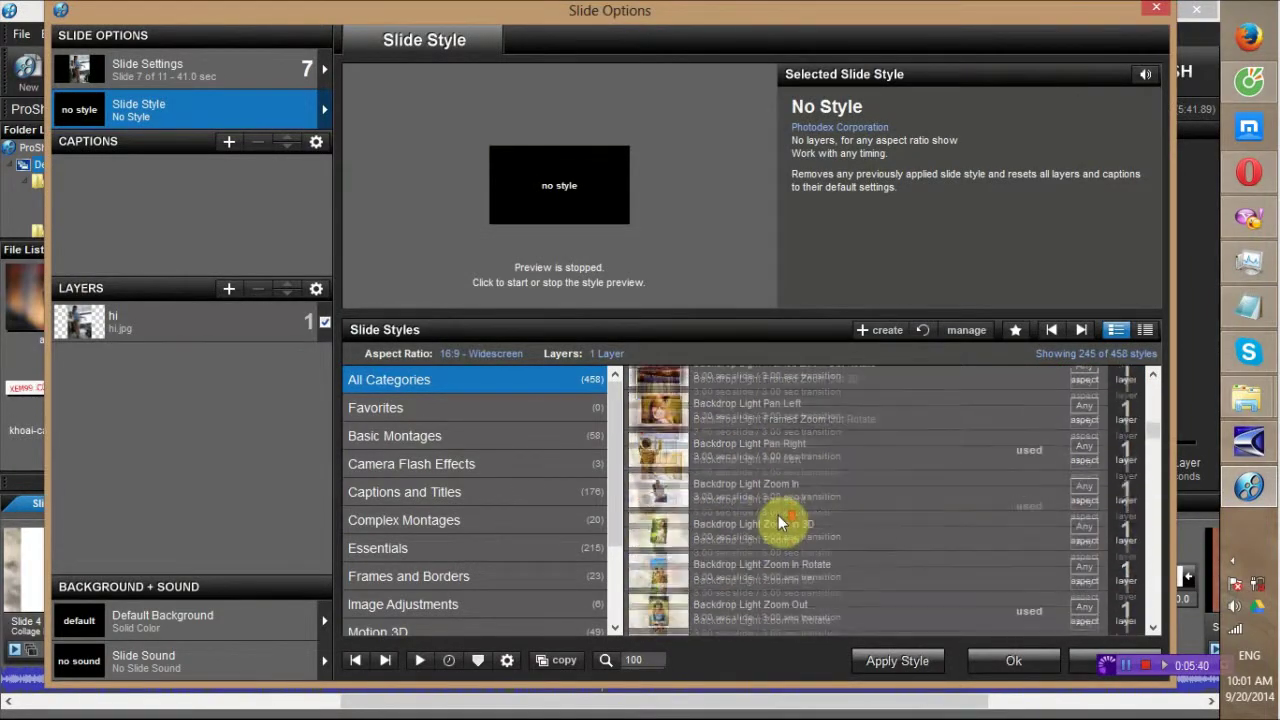
scroll(779, 518, down, 3)
scroll(778, 515, down, 3)
scroll(770, 510, down, 3)
scroll(764, 513, down, 3)
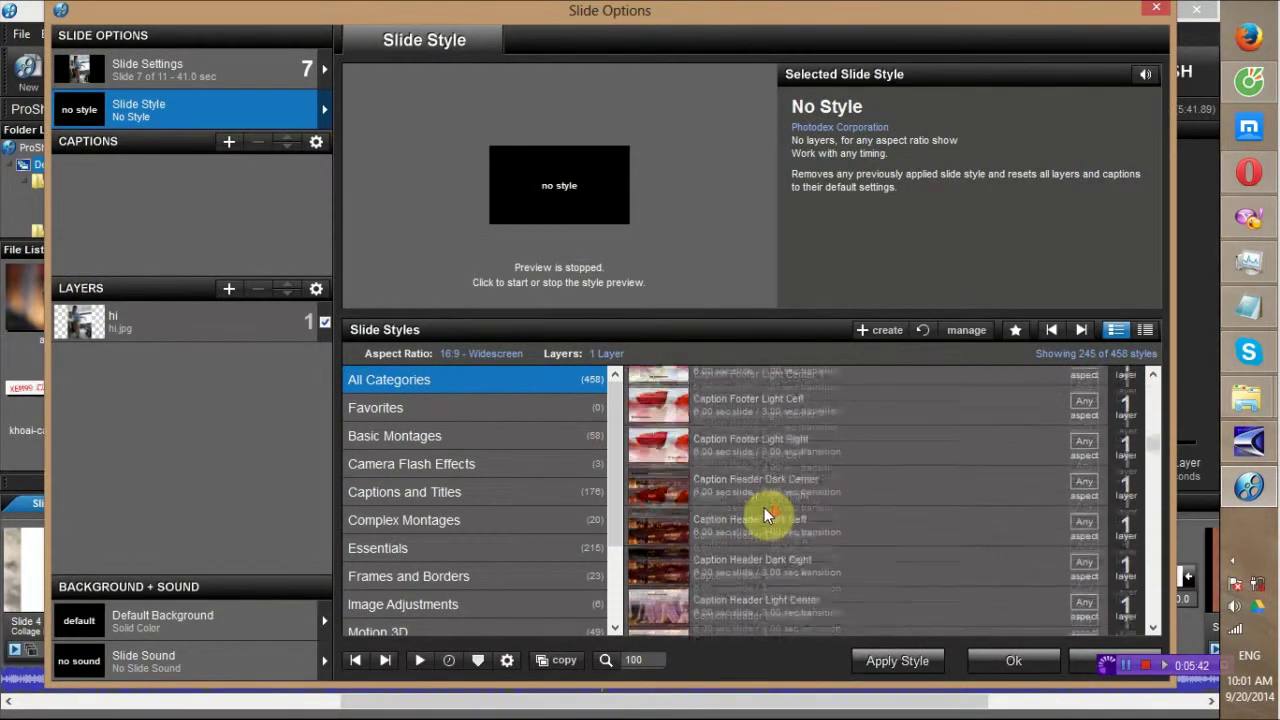
scroll(764, 513, down, 3)
scroll(764, 510, down, 3)
scroll(750, 515, down, 2)
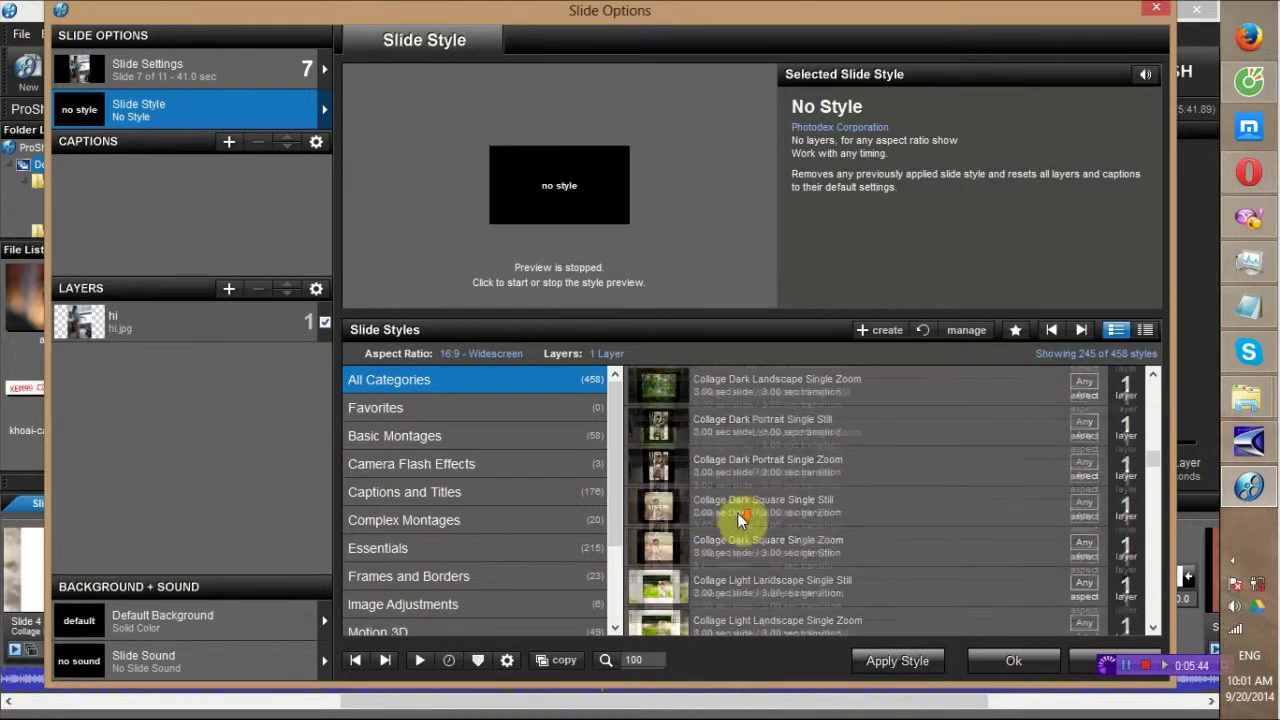
click(682, 588)
scroll(831, 527, down, 3)
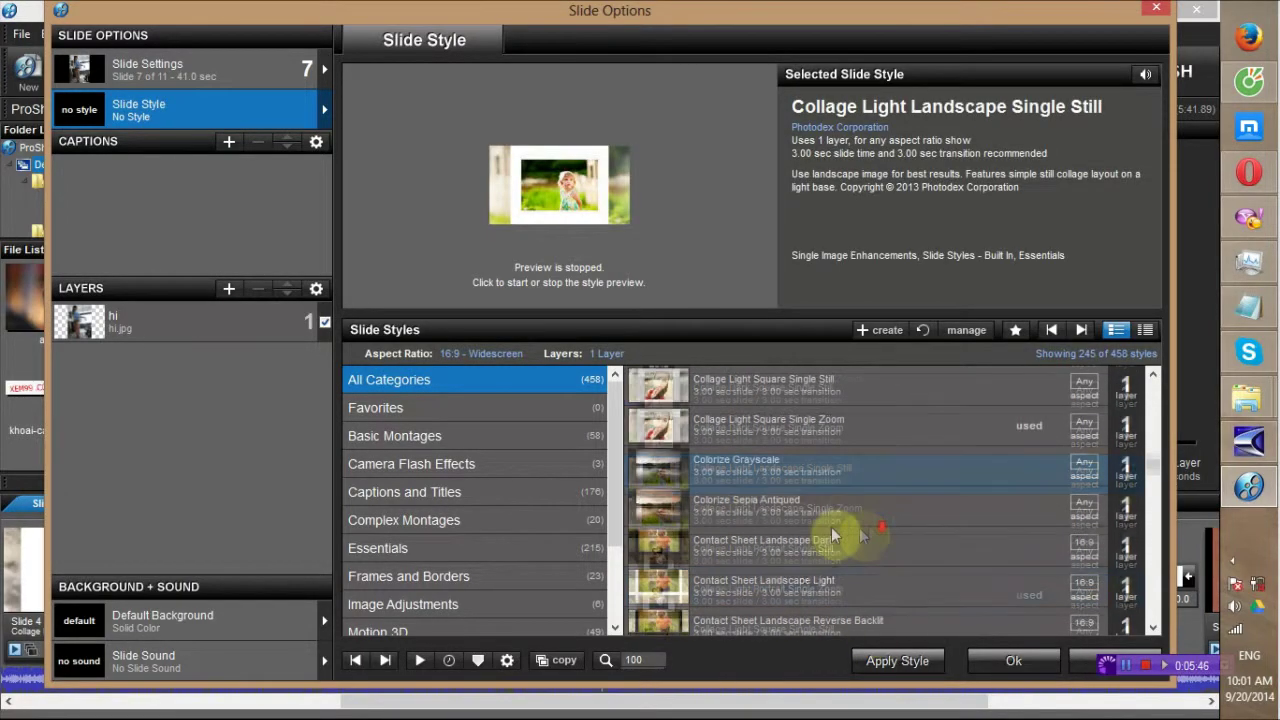
click(708, 465)
click(910, 668)
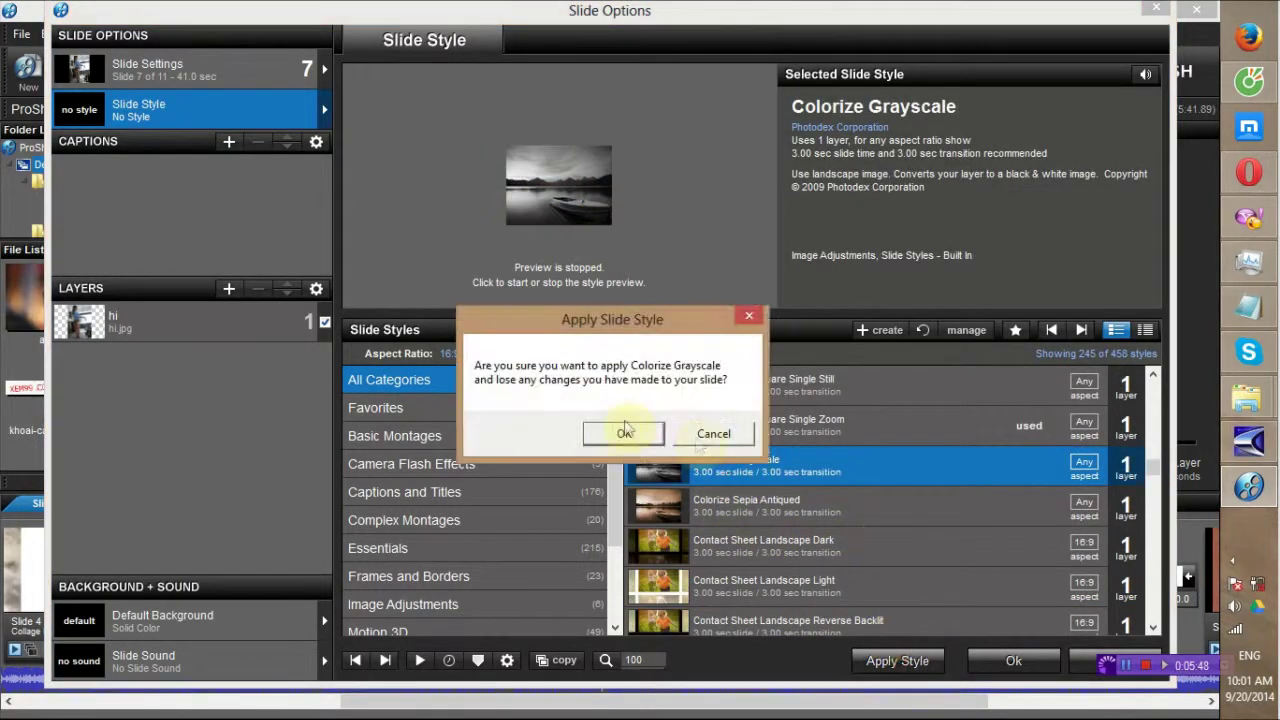
click(616, 435)
click(1003, 660)
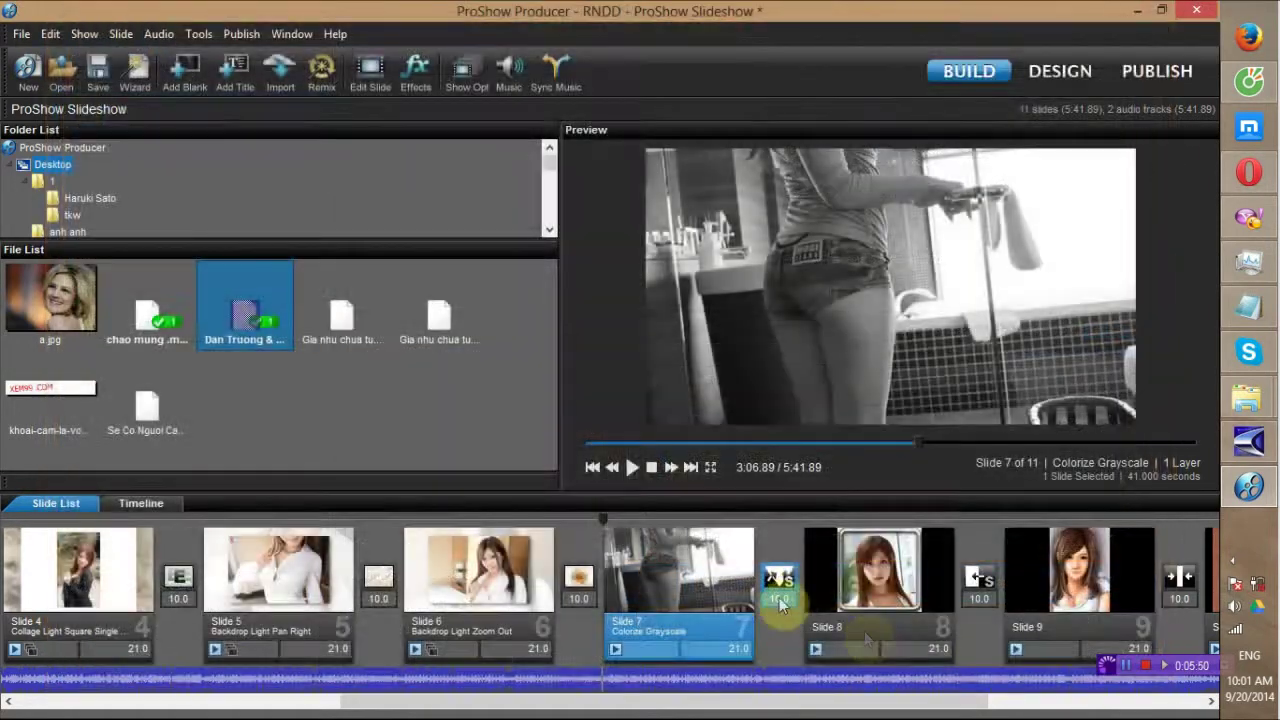
click(876, 576)
scroll(876, 576, down, 2)
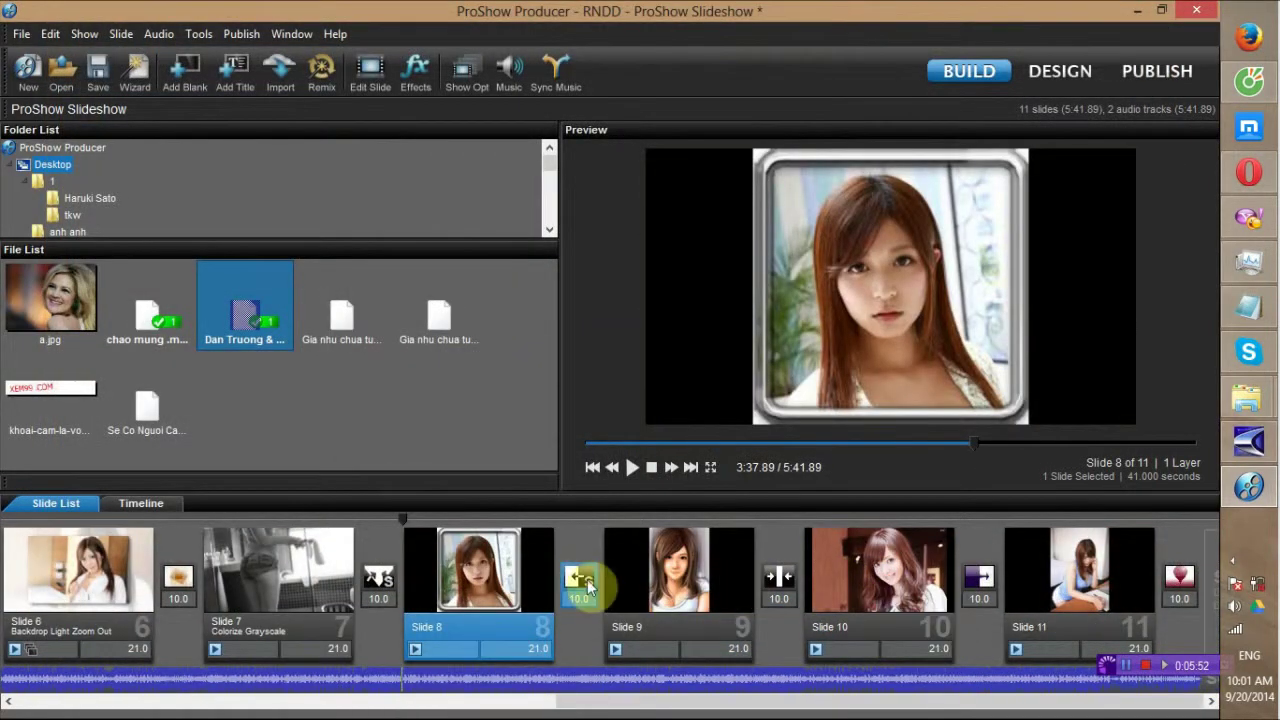
Apply the Depth Pan Blur 1 style to slide 8
double_click(501, 579)
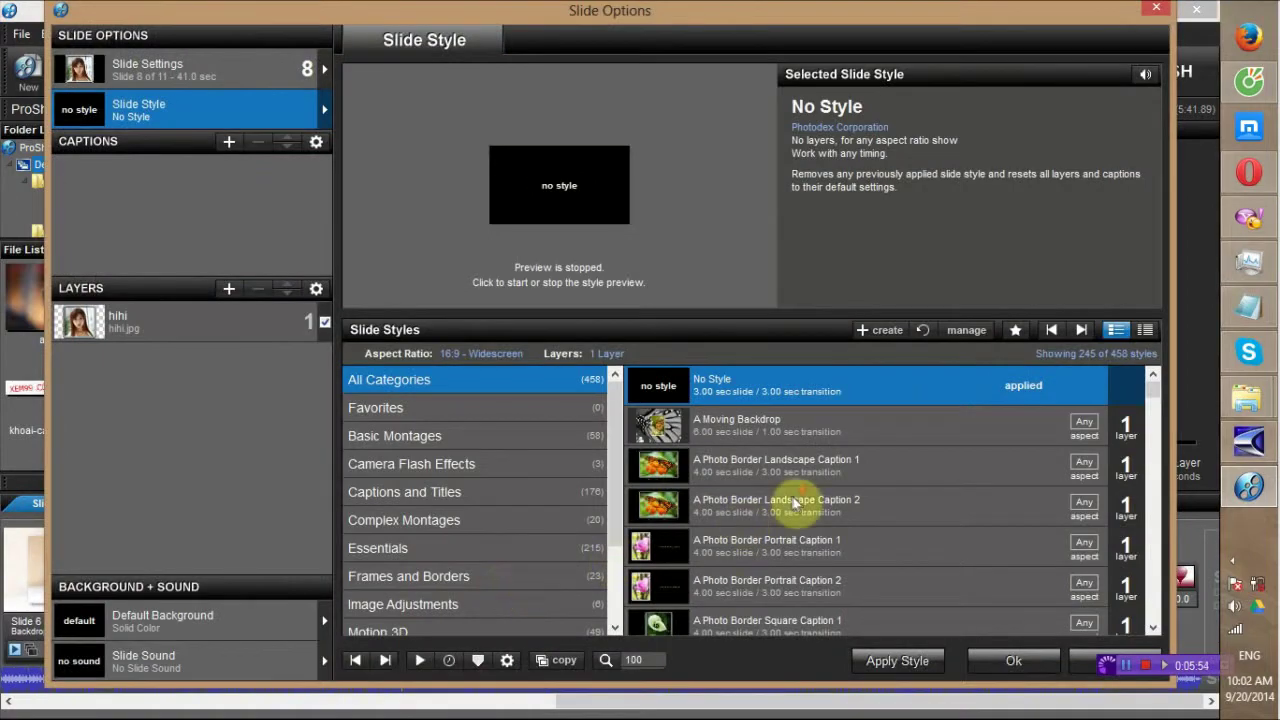
scroll(794, 496, down, 3)
scroll(794, 496, down, 5)
scroll(794, 496, down, 5)
scroll(788, 496, down, 5)
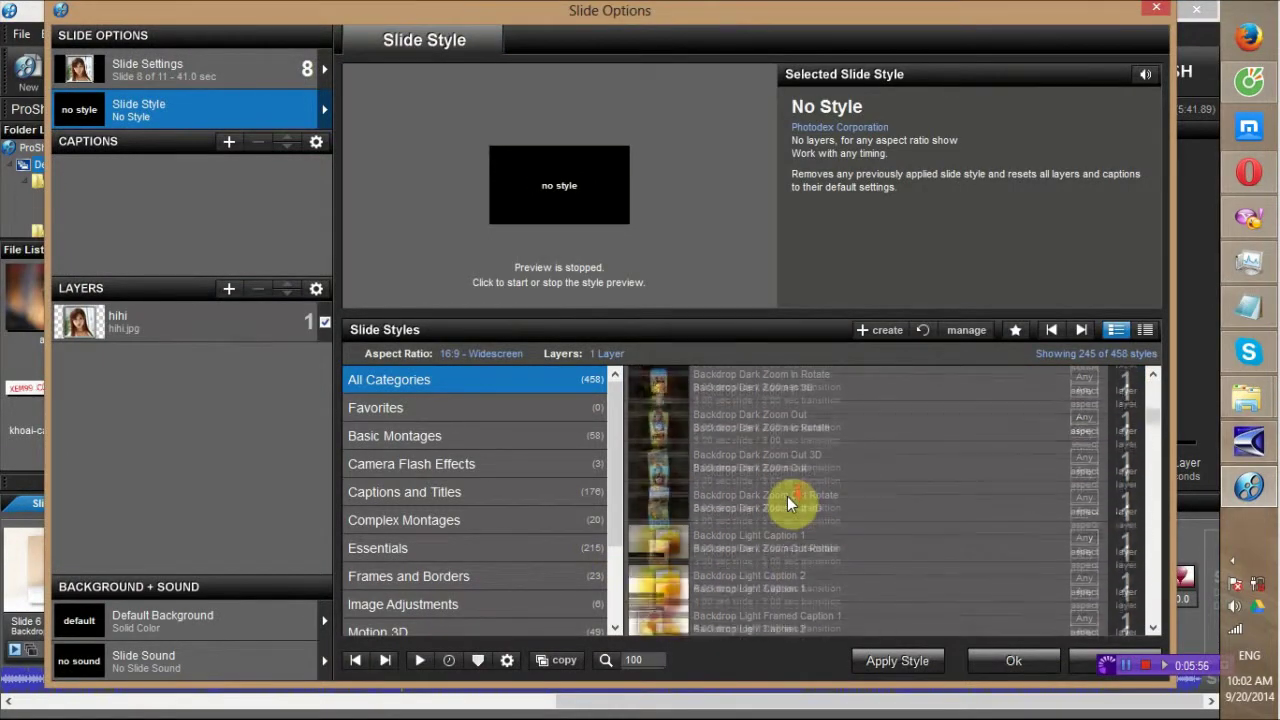
scroll(787, 498, down, 3)
scroll(787, 498, down, 3)
scroll(787, 498, down, 3)
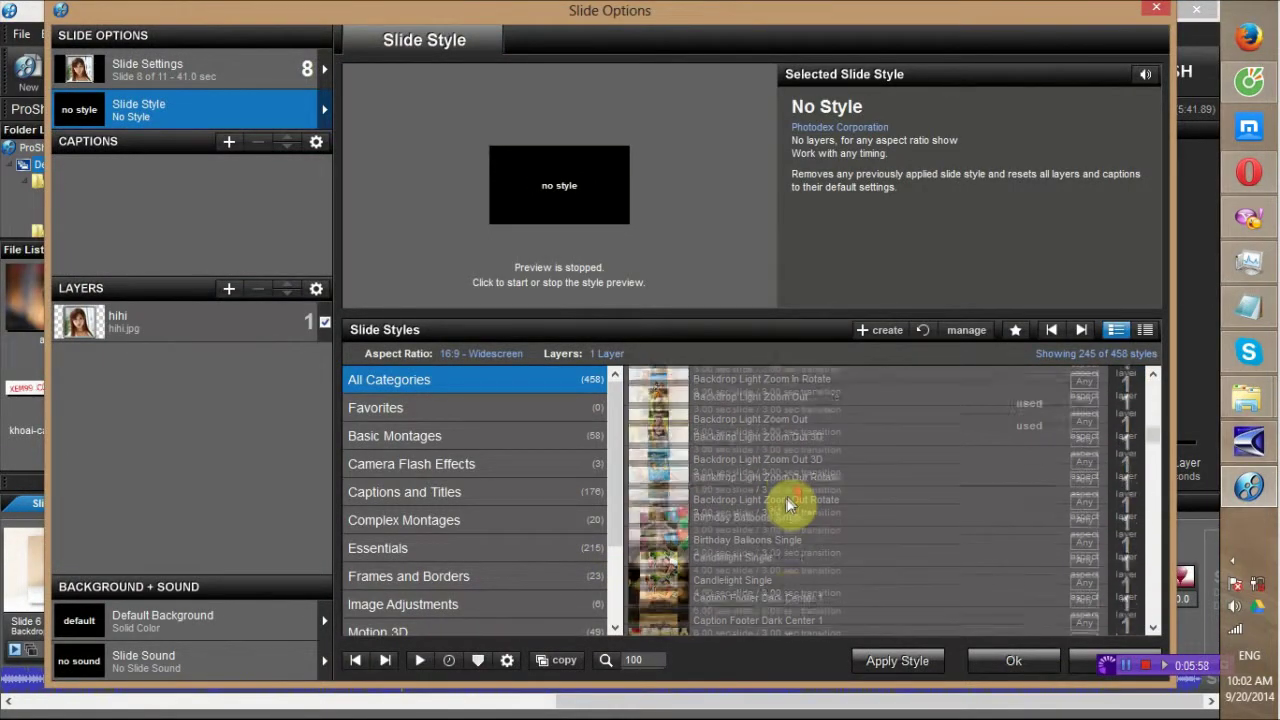
scroll(785, 500, down, 3)
scroll(785, 498, down, 3)
scroll(784, 498, down, 3)
scroll(784, 498, down, 3)
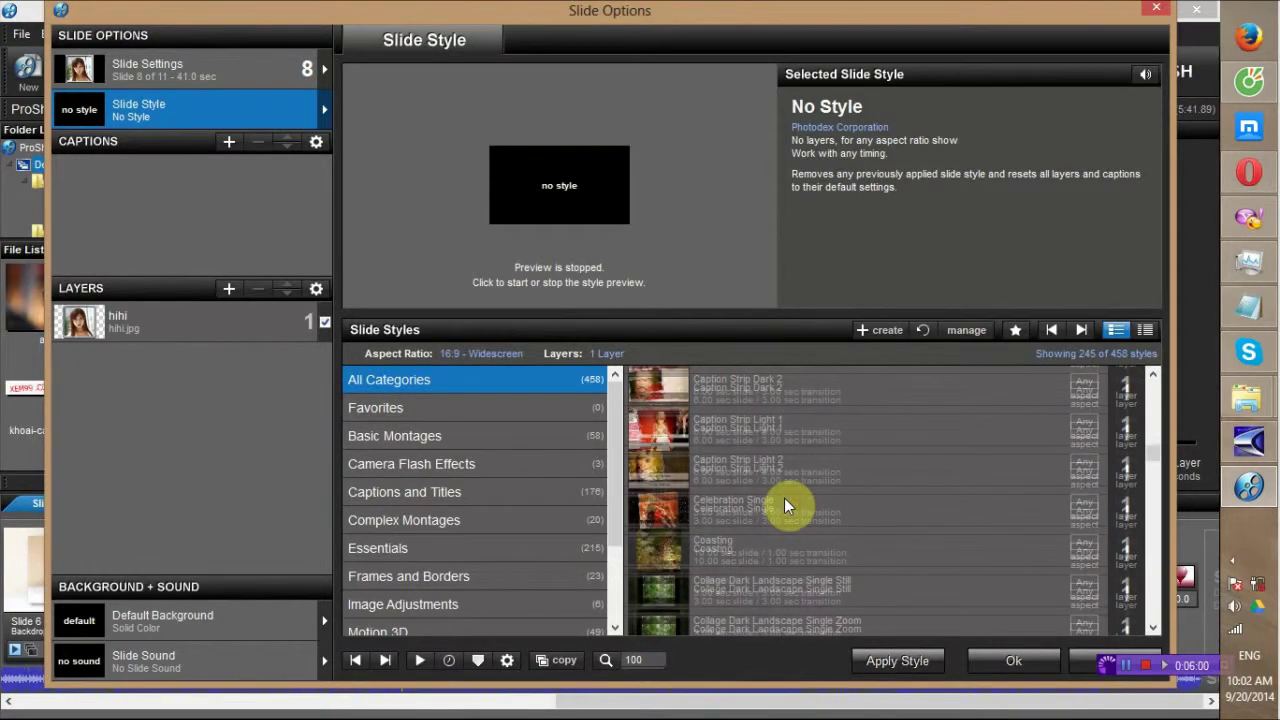
scroll(784, 498, down, 3)
scroll(700, 555, down, 3)
scroll(700, 553, down, 6)
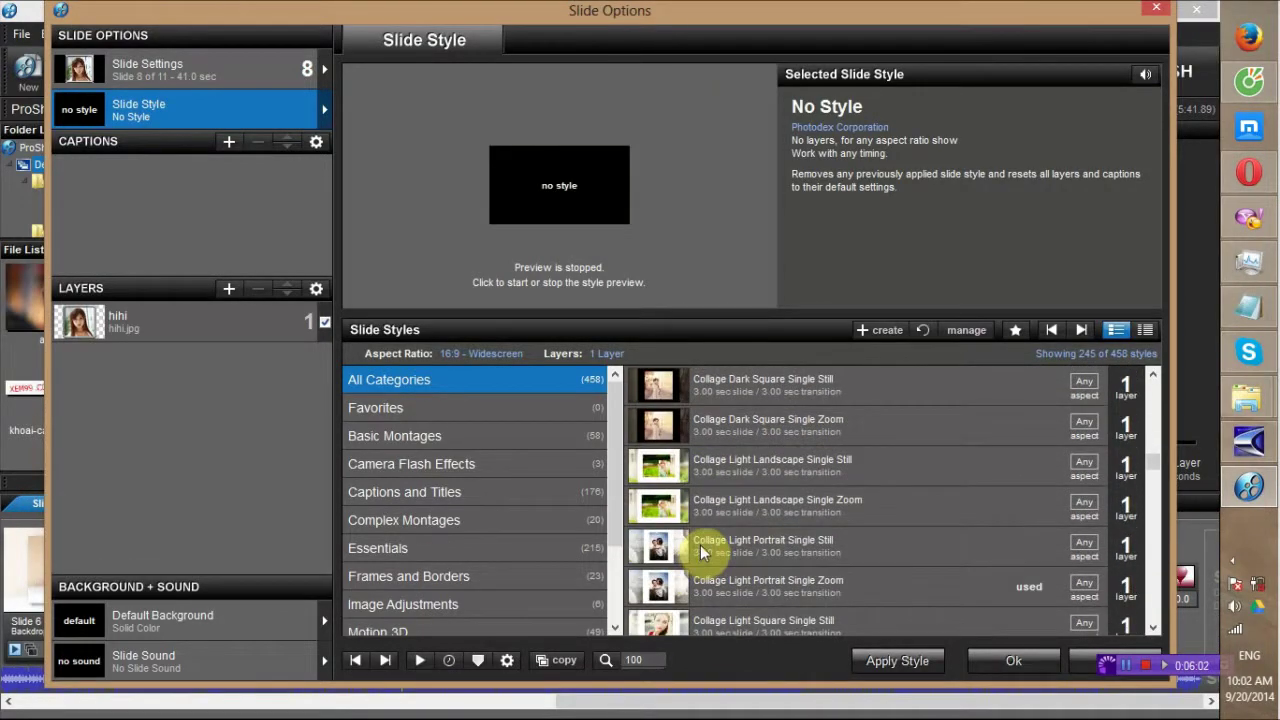
scroll(697, 543, down, 3)
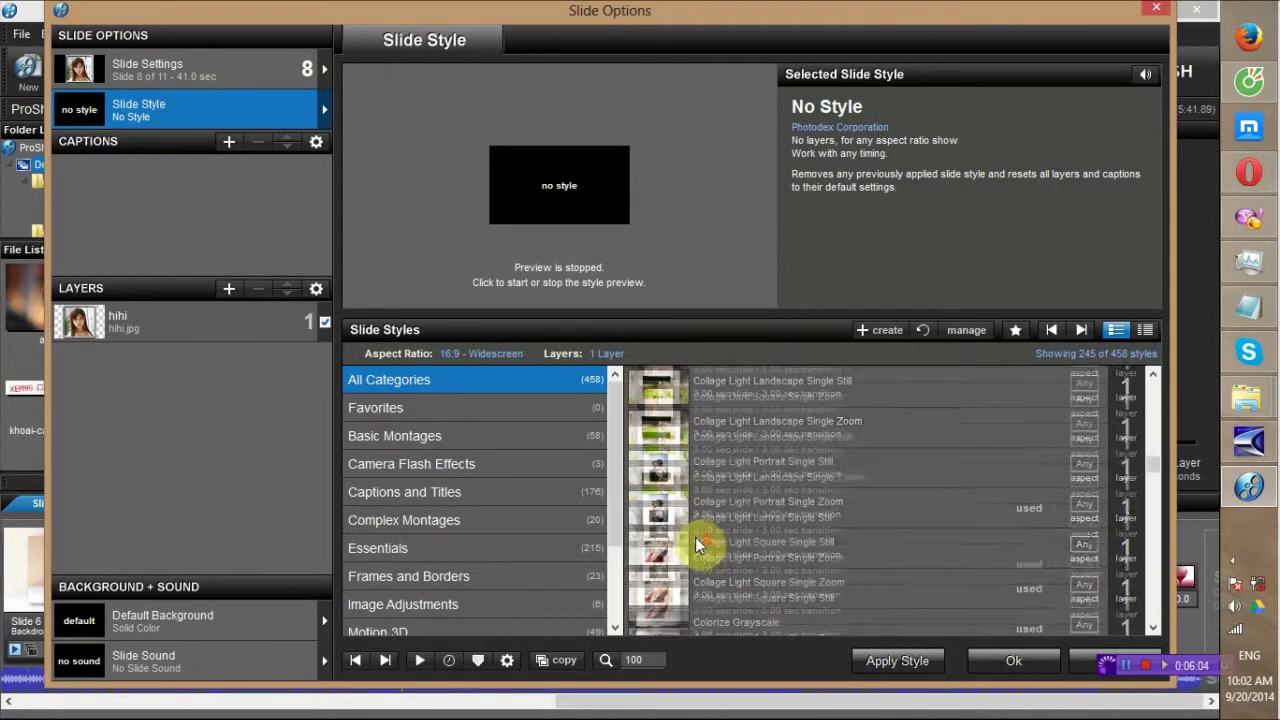
scroll(697, 543, down, 3)
click(897, 660)
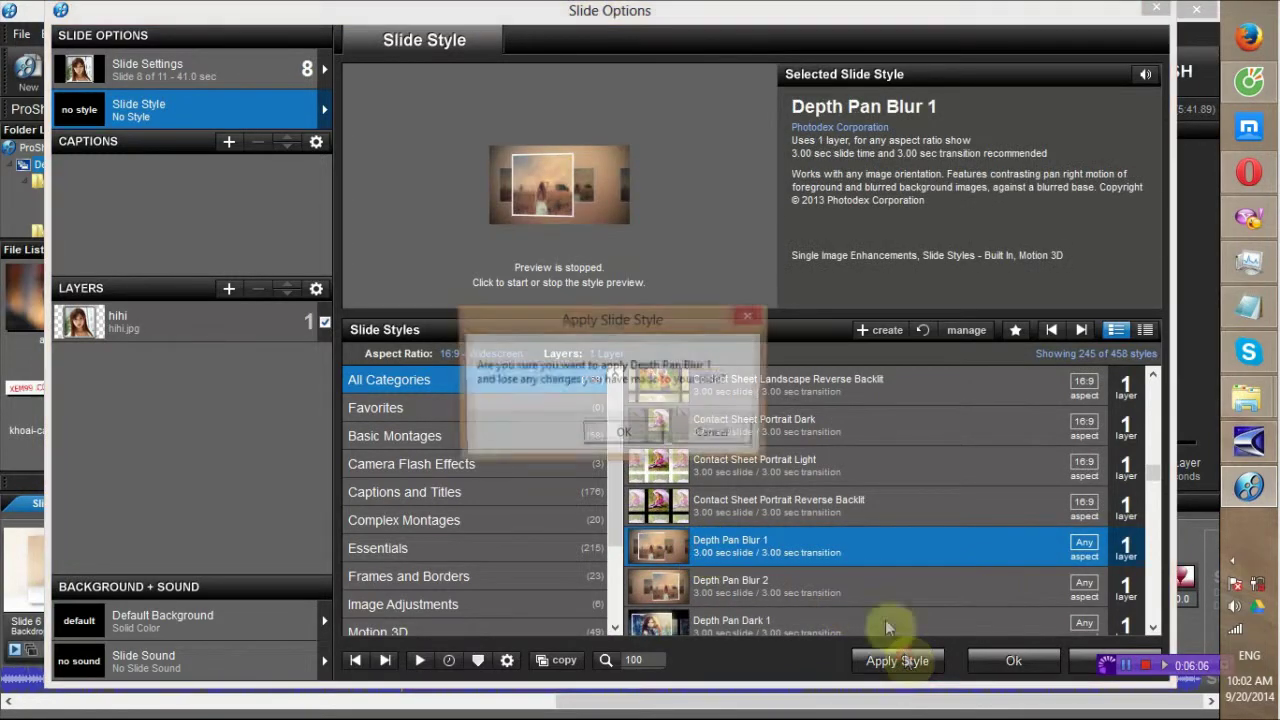
click(621, 438)
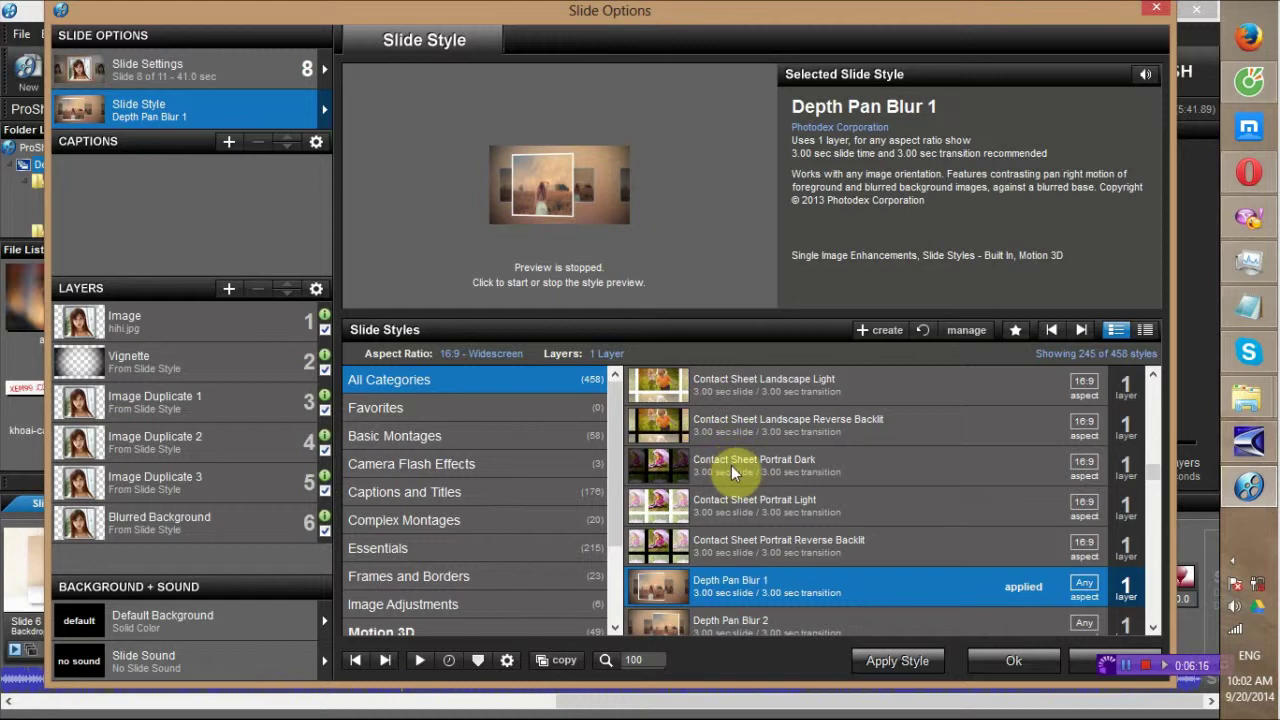
Replace slide 8's style with Flip and Glide 3D Light 1 and confirm
scroll(735, 468, down, 3)
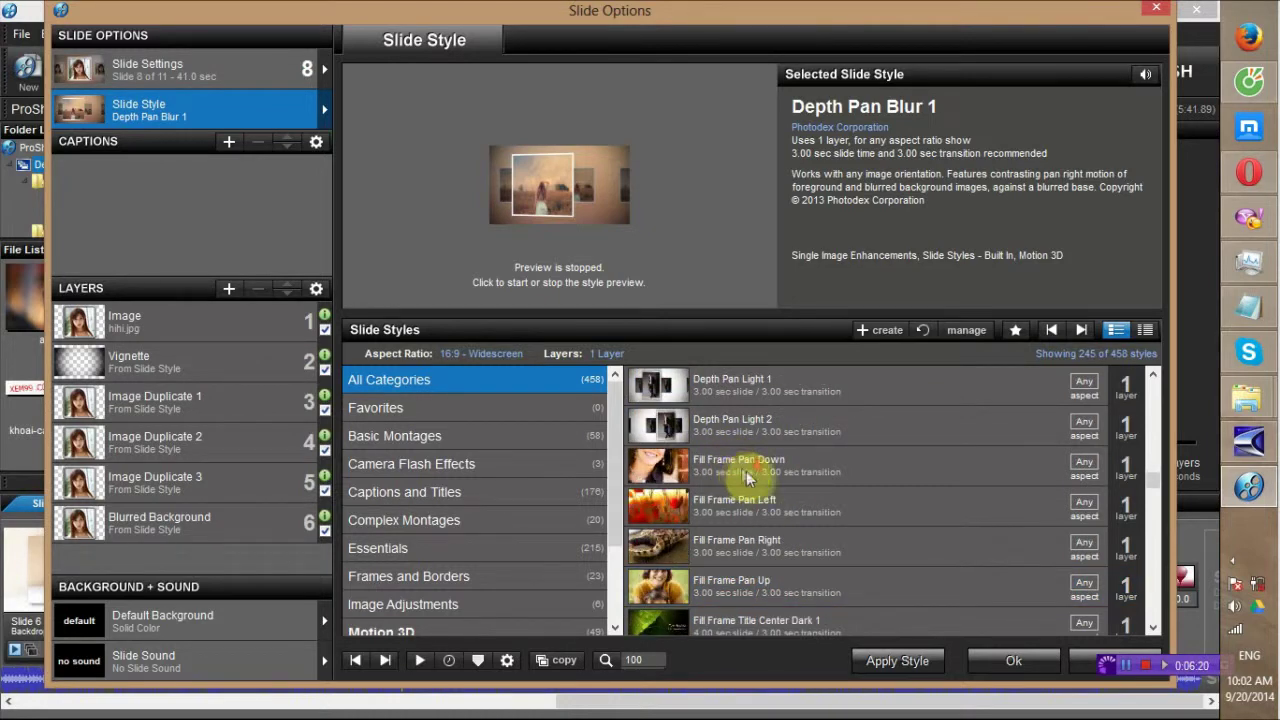
scroll(739, 468, down, 3)
scroll(747, 473, down, 3)
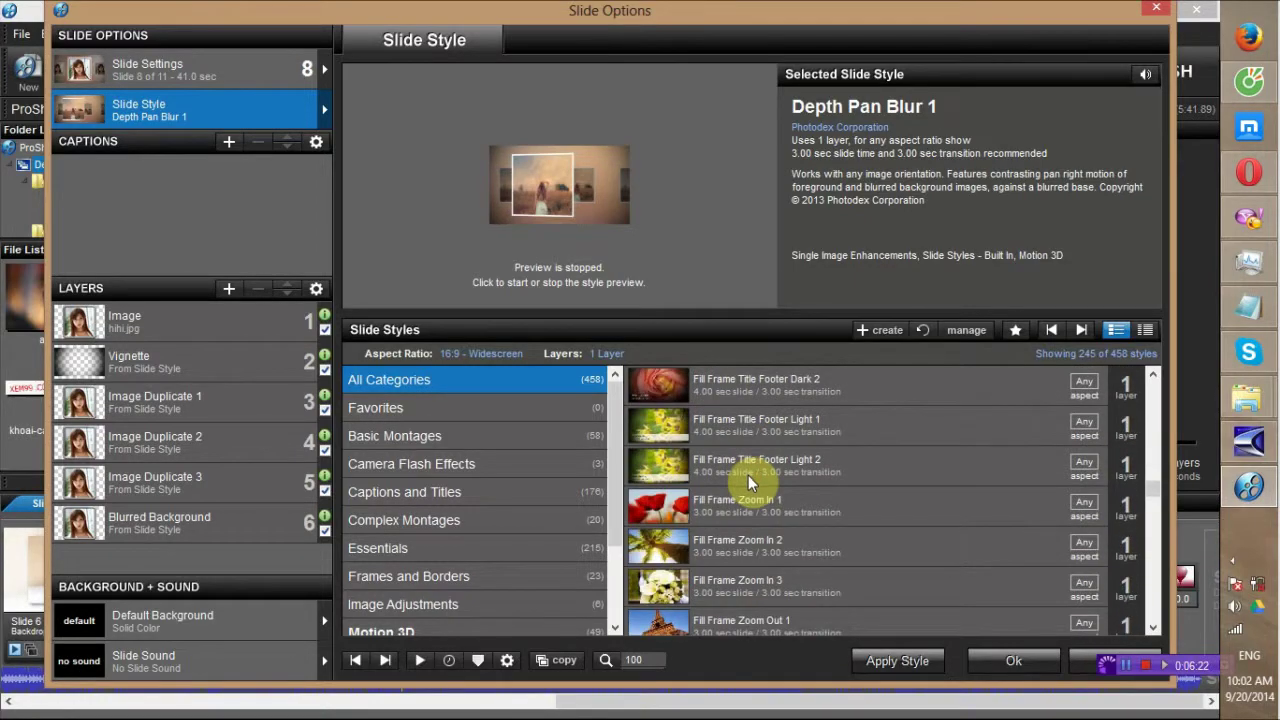
scroll(741, 505, down, 3)
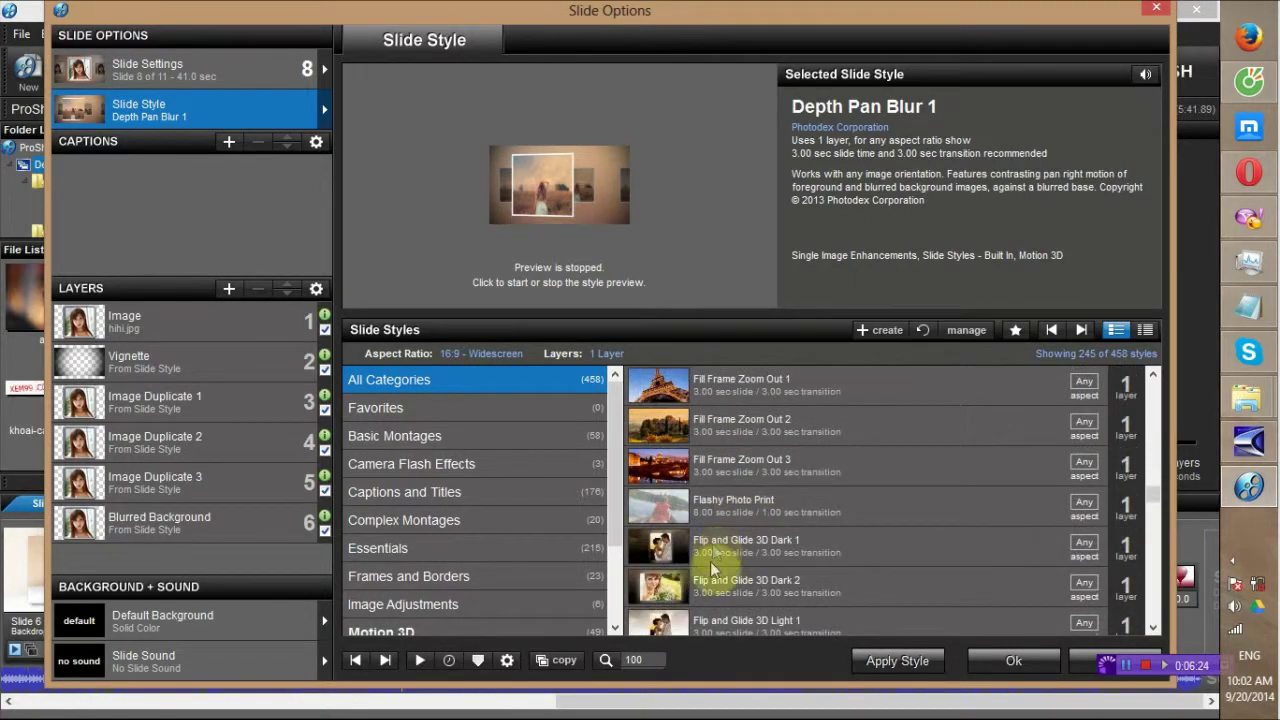
scroll(766, 566, down, 3)
scroll(757, 528, up, 2)
click(735, 515)
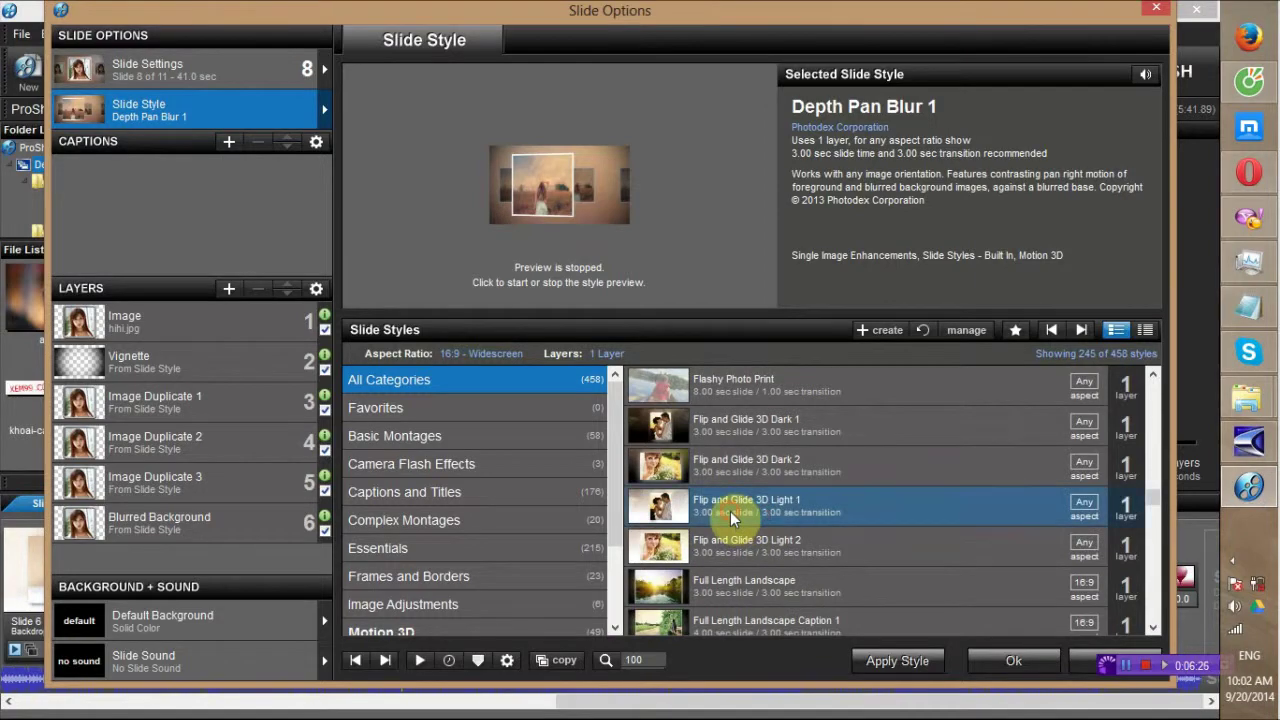
click(895, 660)
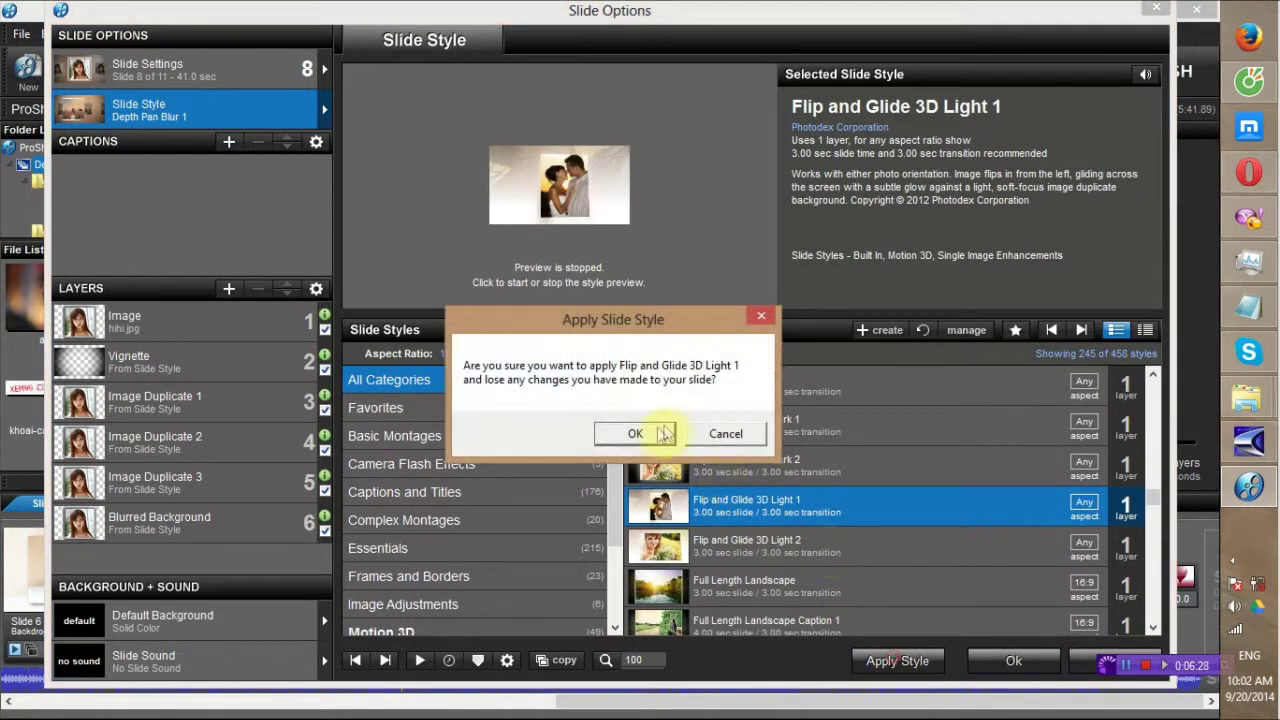
click(650, 437)
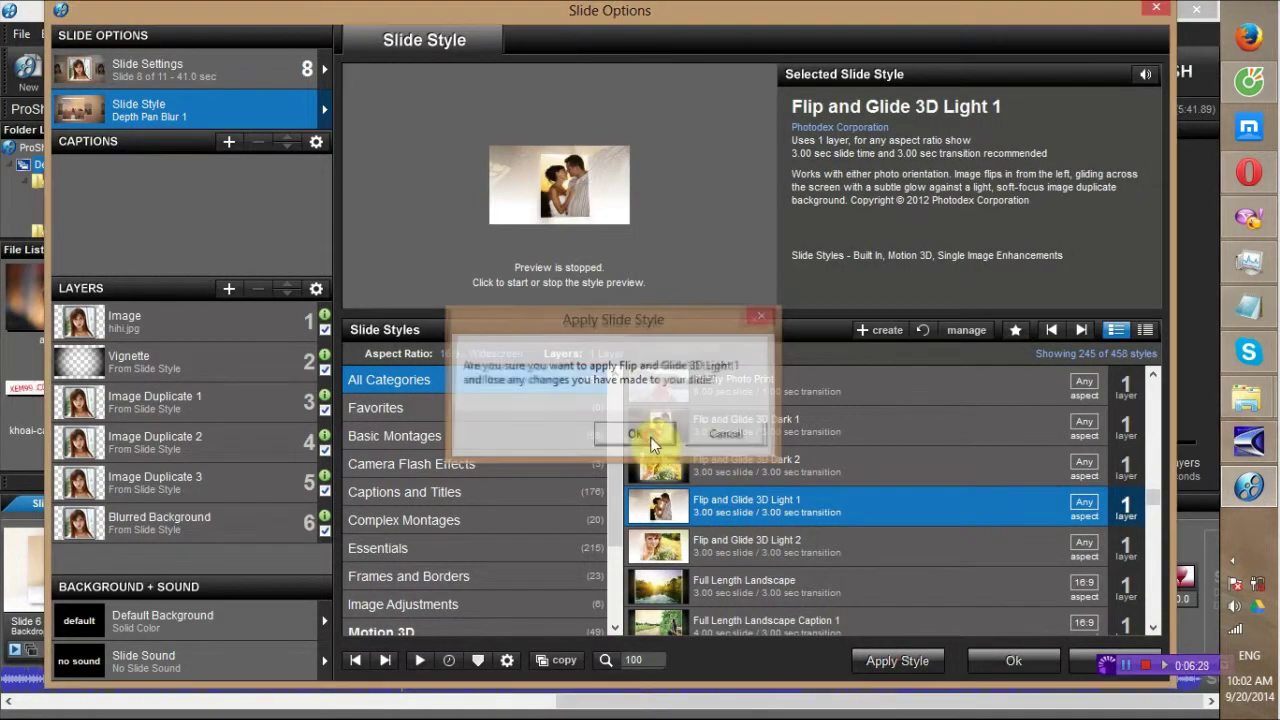
click(1010, 662)
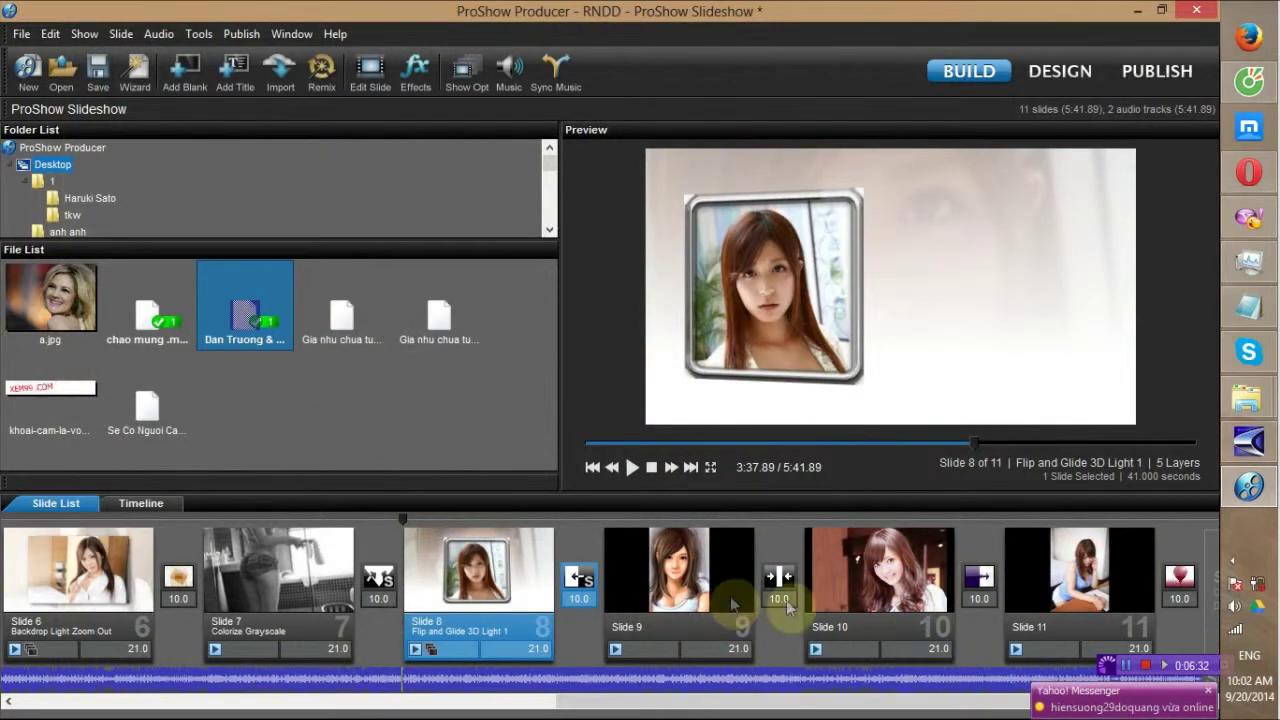
Apply the Backdrop Light Framed Pan Left style to slide 9
double_click(695, 605)
scroll(896, 441, down, 5)
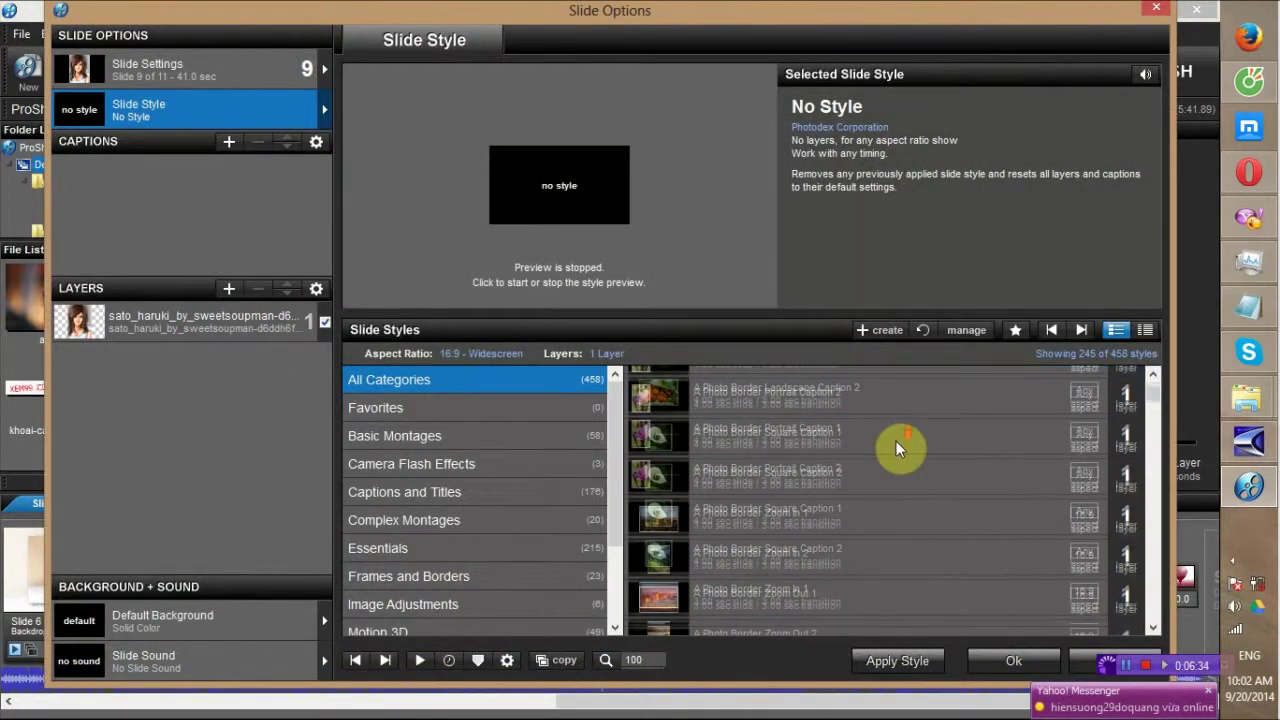
scroll(895, 460, down, 3)
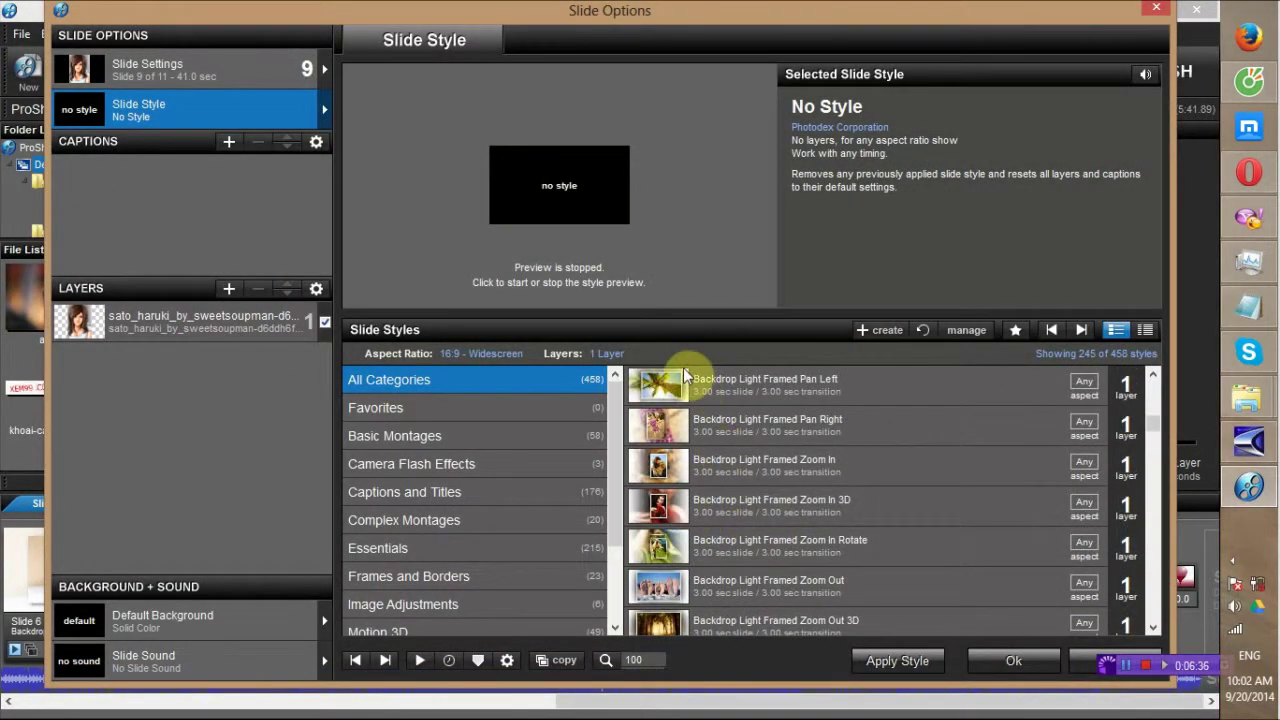
click(745, 380)
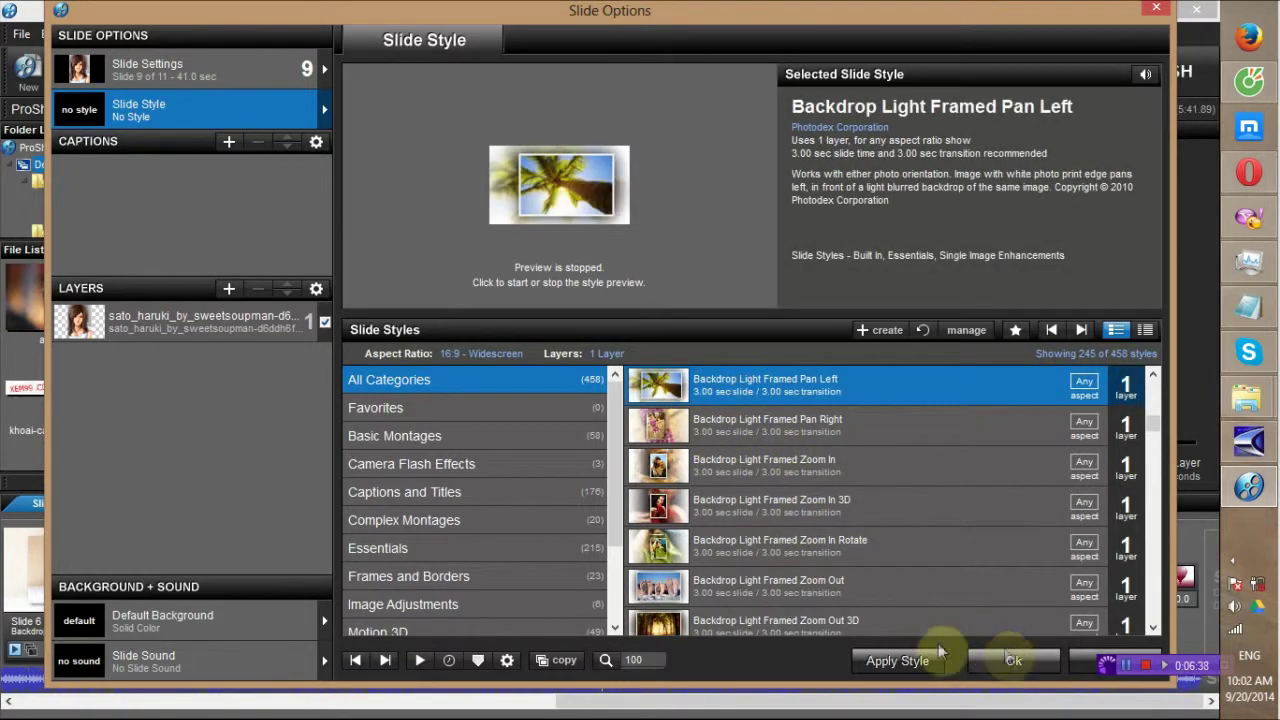
click(906, 661)
click(655, 432)
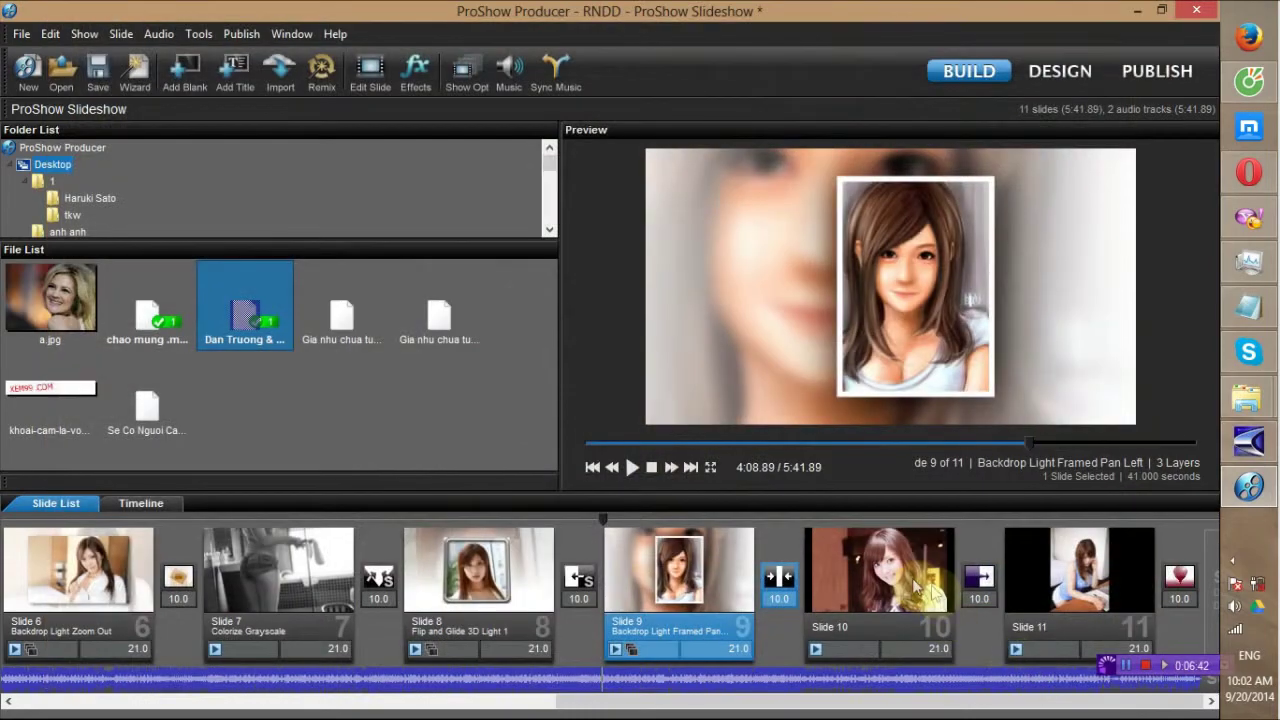
Apply the Collage Dark Portrait Single Still style to slide 10, replacing its layers
double_click(910, 575)
scroll(736, 537, down, 10)
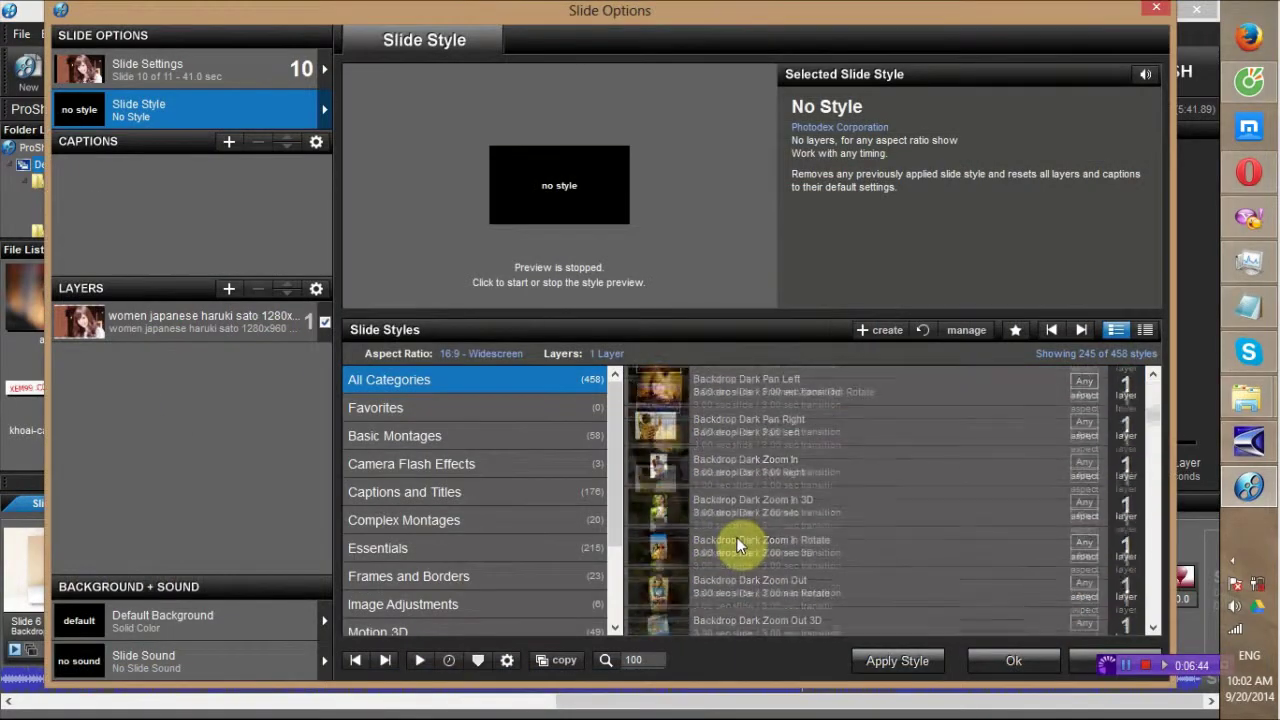
scroll(736, 537, down, 3)
scroll(736, 537, down, 2)
scroll(737, 540, down, 2)
scroll(737, 540, down, 2)
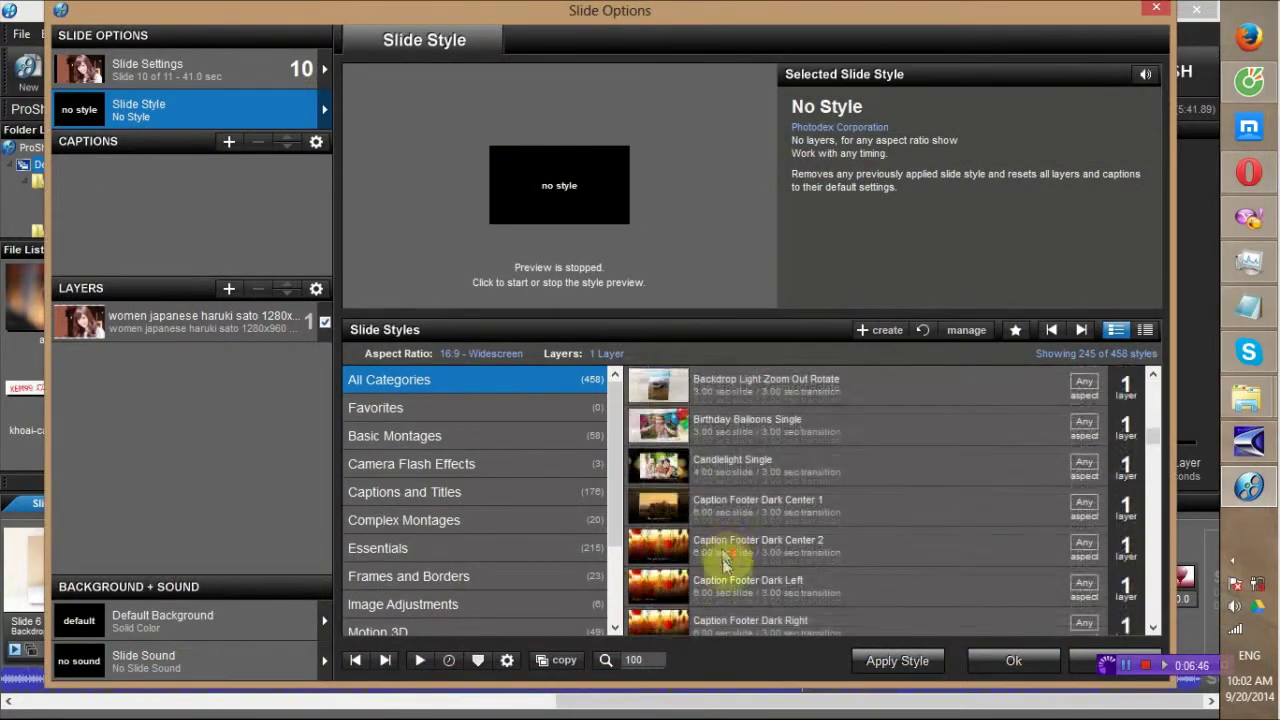
scroll(730, 560, down, 3)
scroll(777, 507, down, 4)
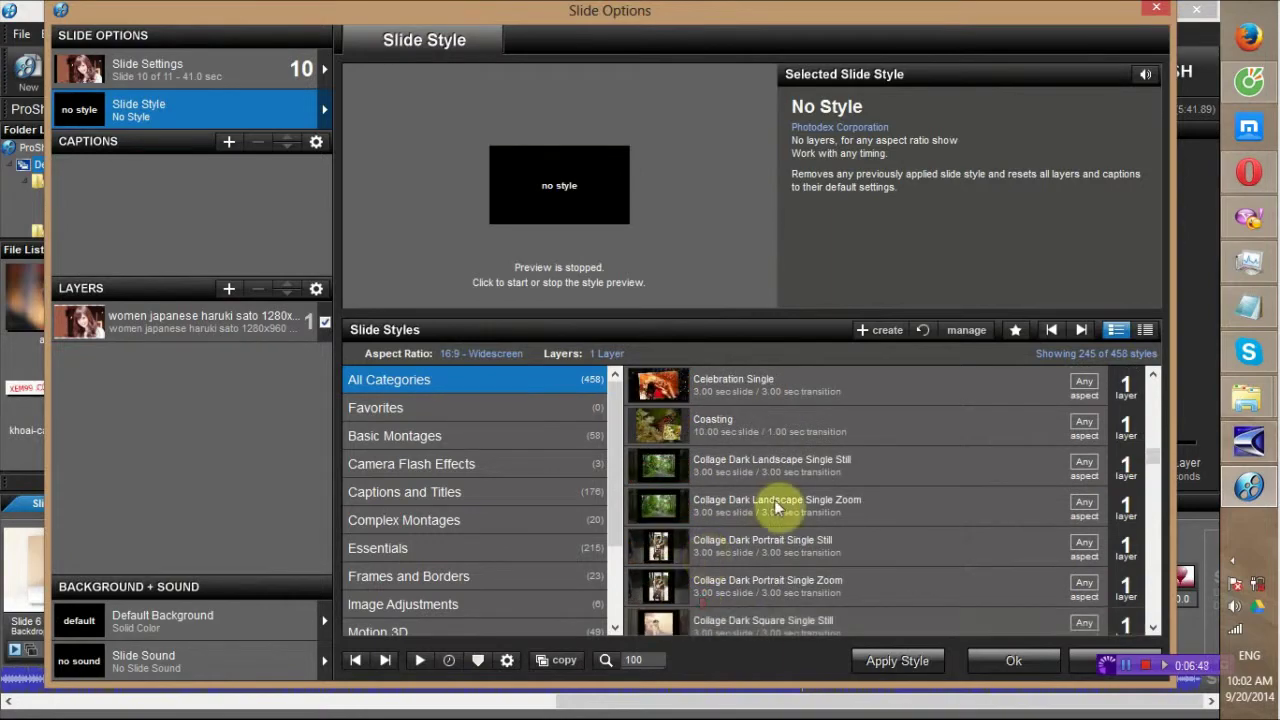
click(667, 550)
click(893, 660)
click(684, 434)
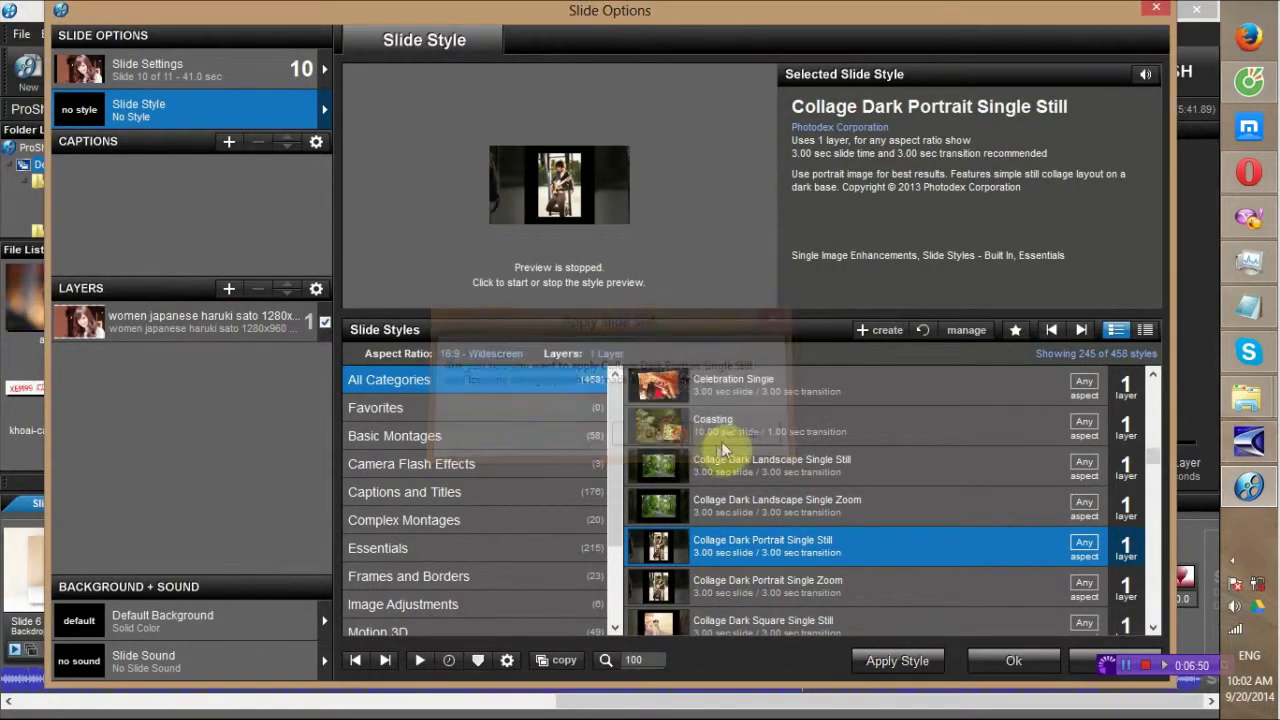
click(1015, 659)
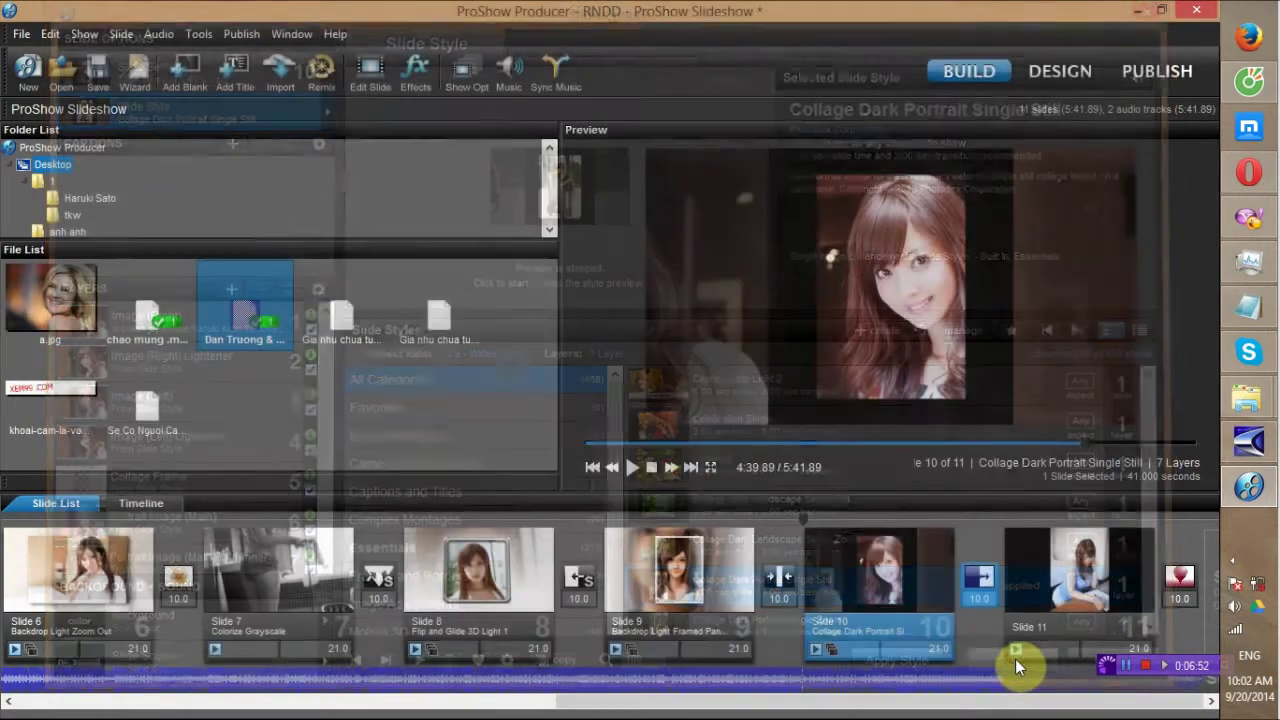
Apply the A Moving Backdrop style to slide 11
click(1033, 592)
double_click(1033, 592)
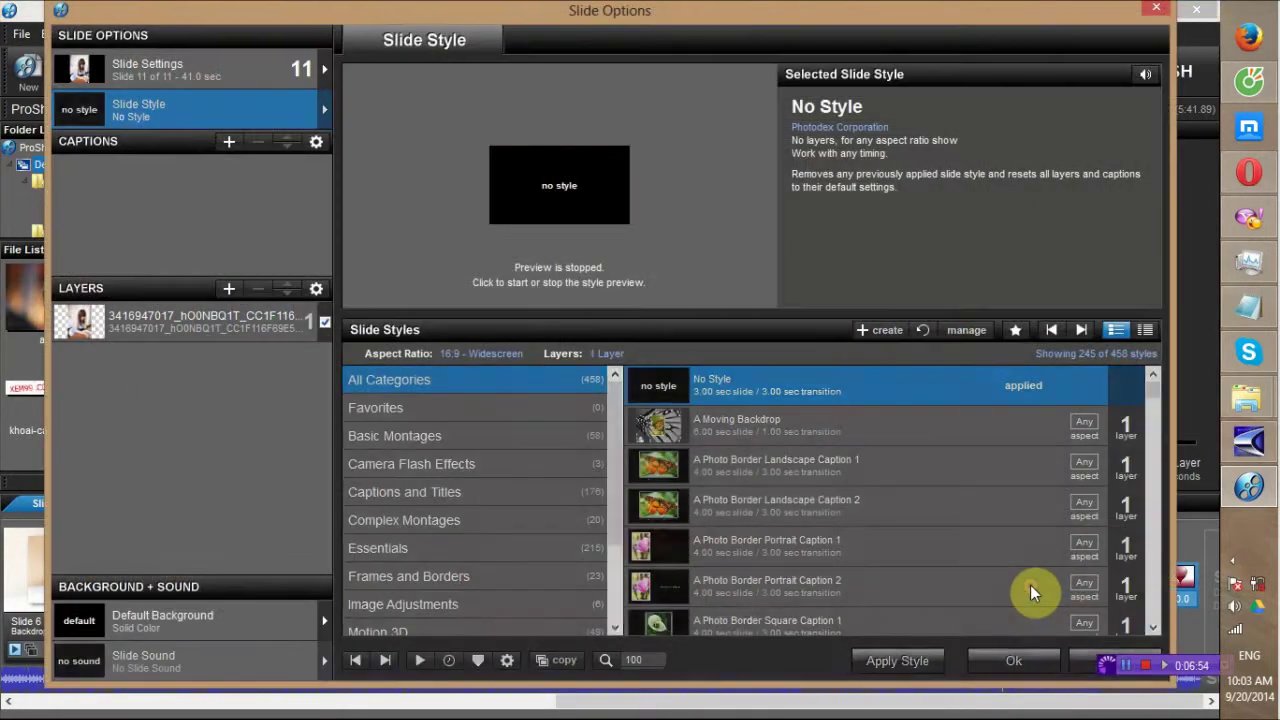
click(700, 428)
click(930, 660)
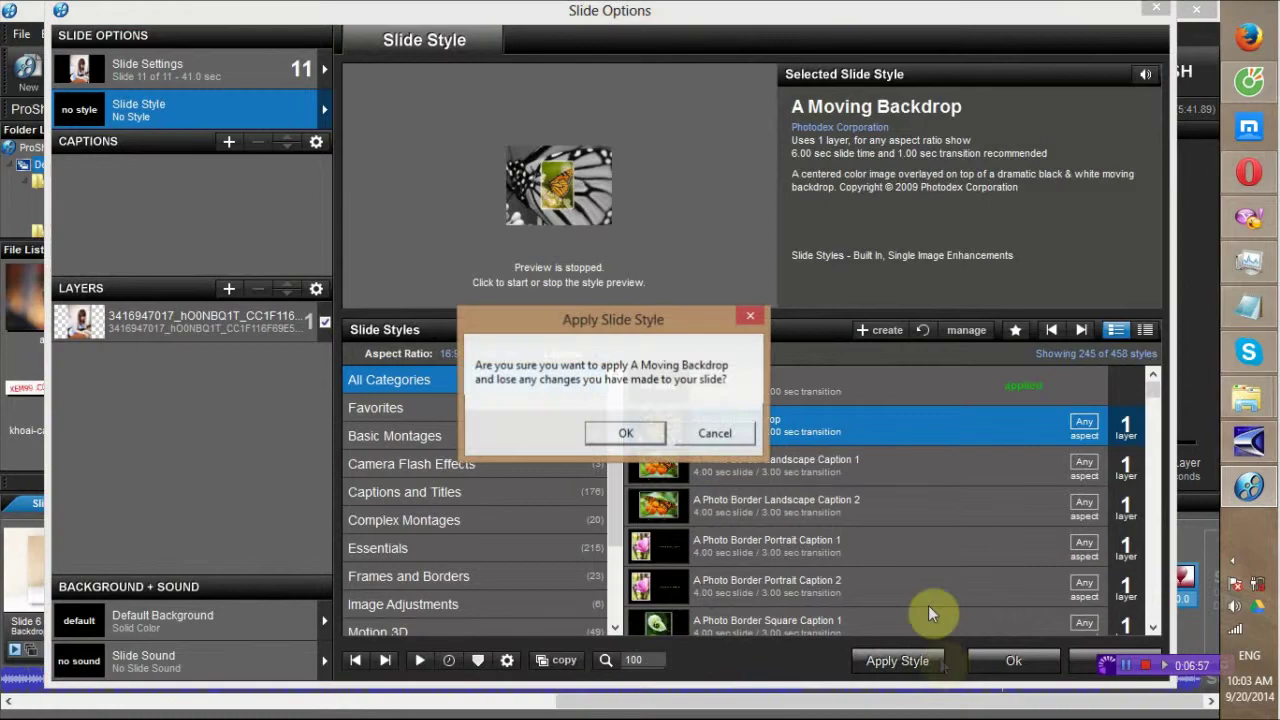
click(626, 433)
click(1003, 661)
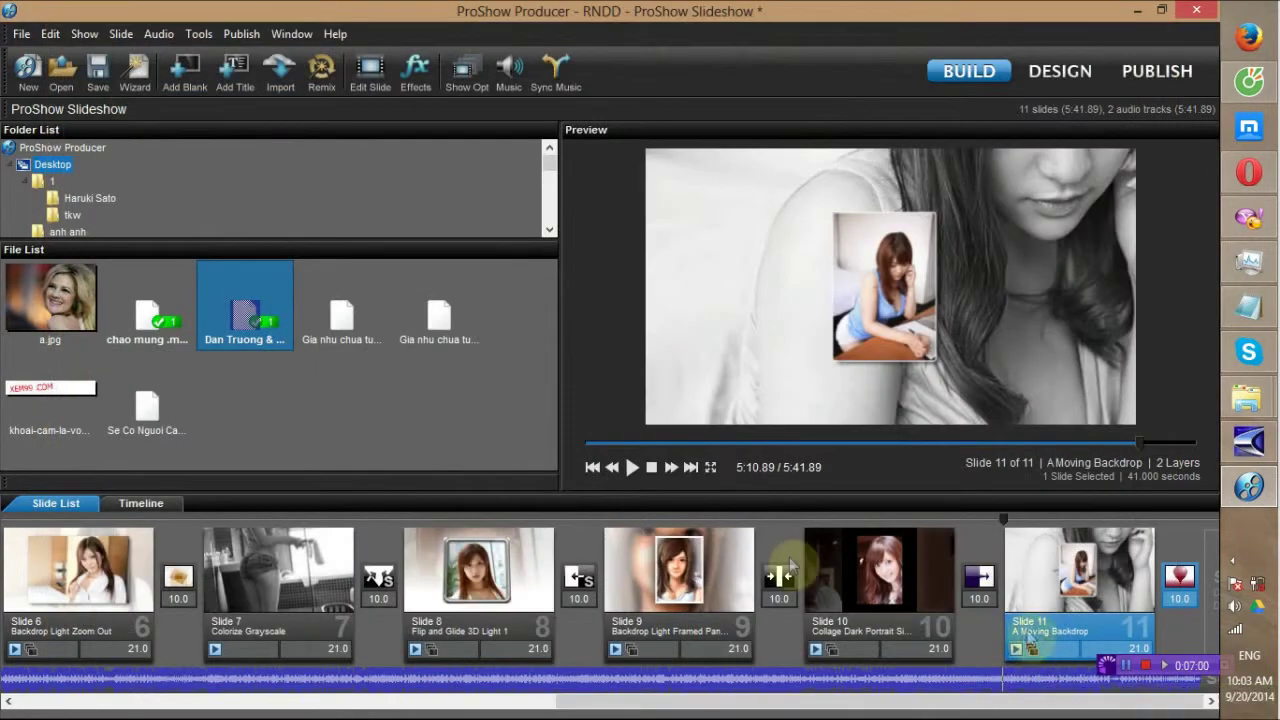
Scroll back to slide 1, open its Slide Options and add a blank caption
scroll(537, 594, up, 10)
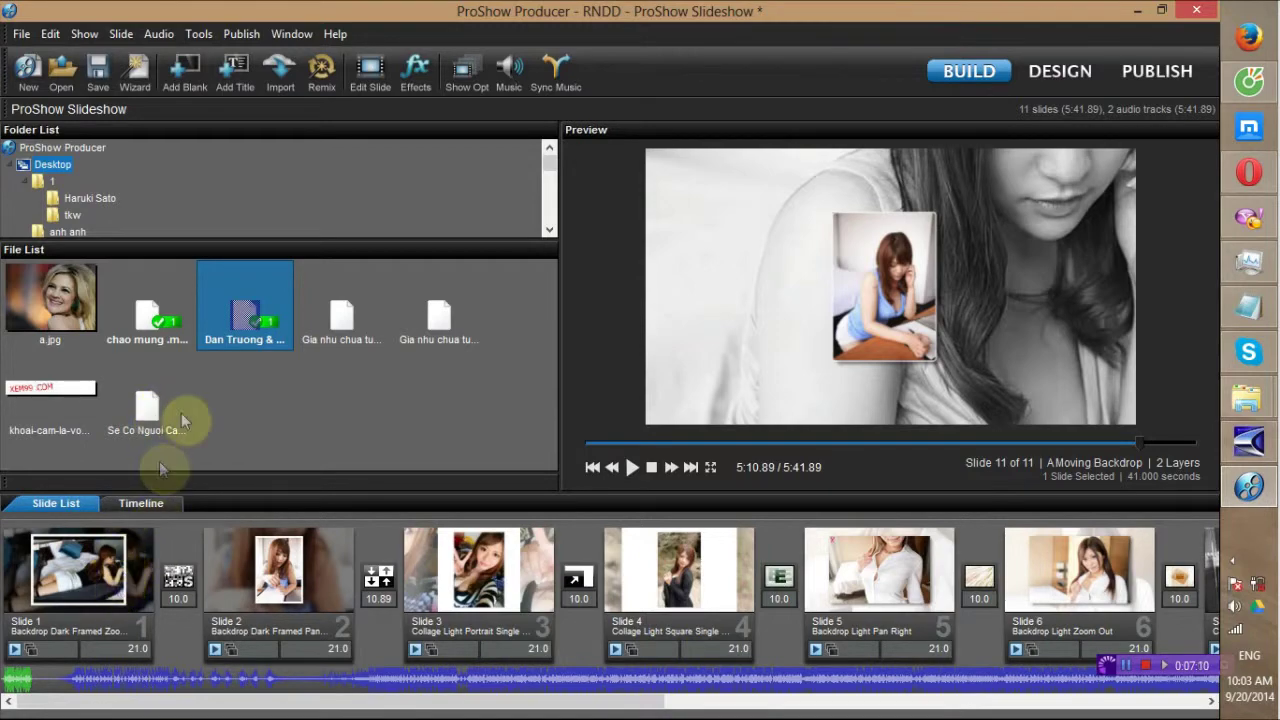
double_click(77, 573)
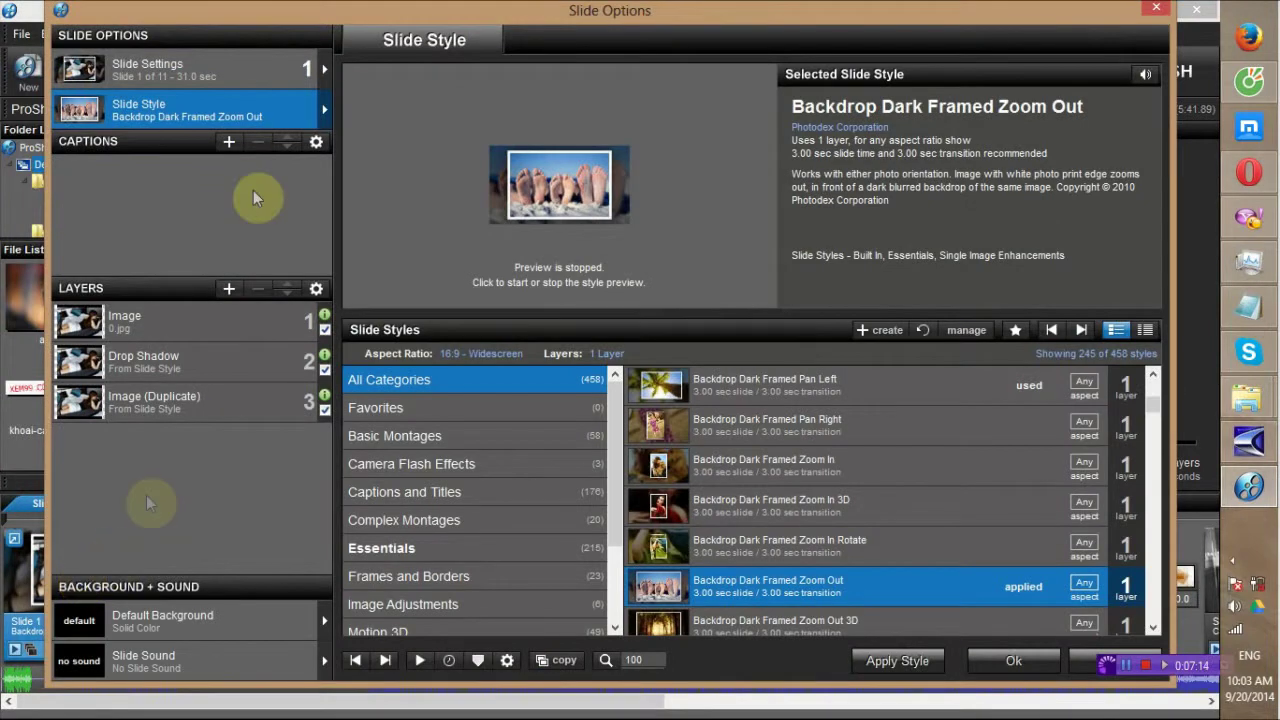
click(226, 142)
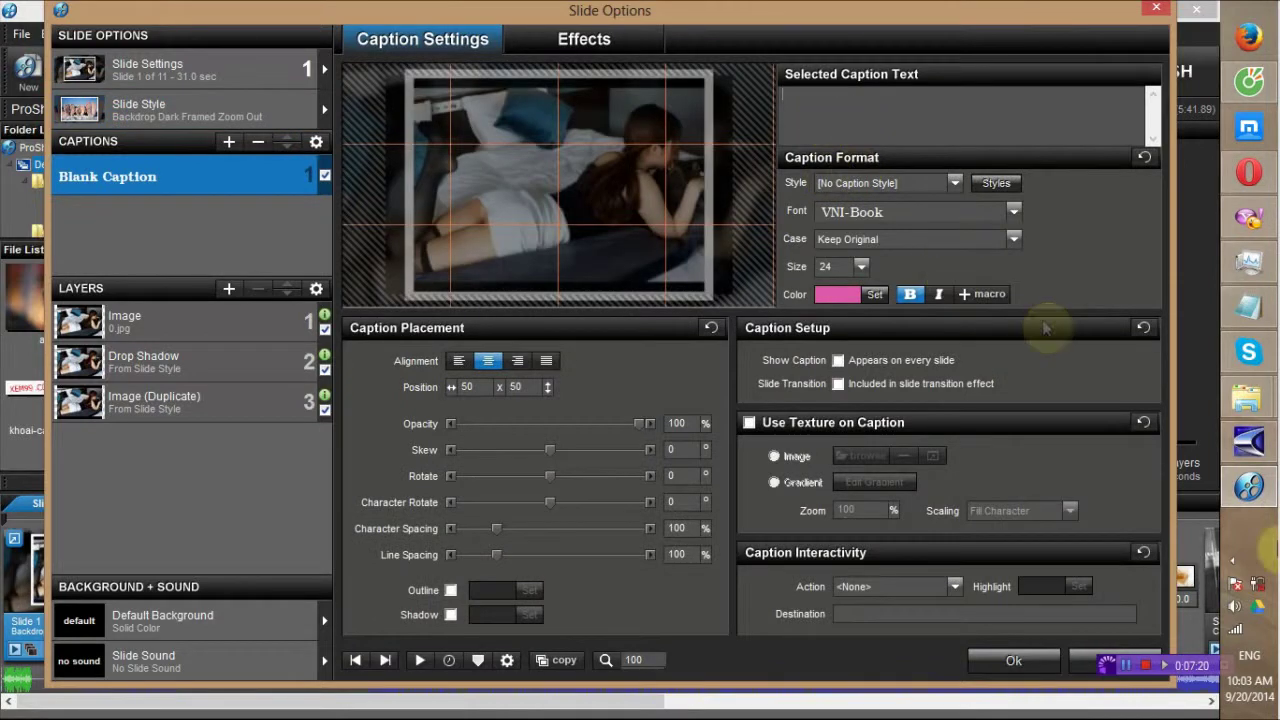
Switch UniKey's character encoding (Bảng mã) to VNI Windows
click(1232, 561)
double_click(1152, 514)
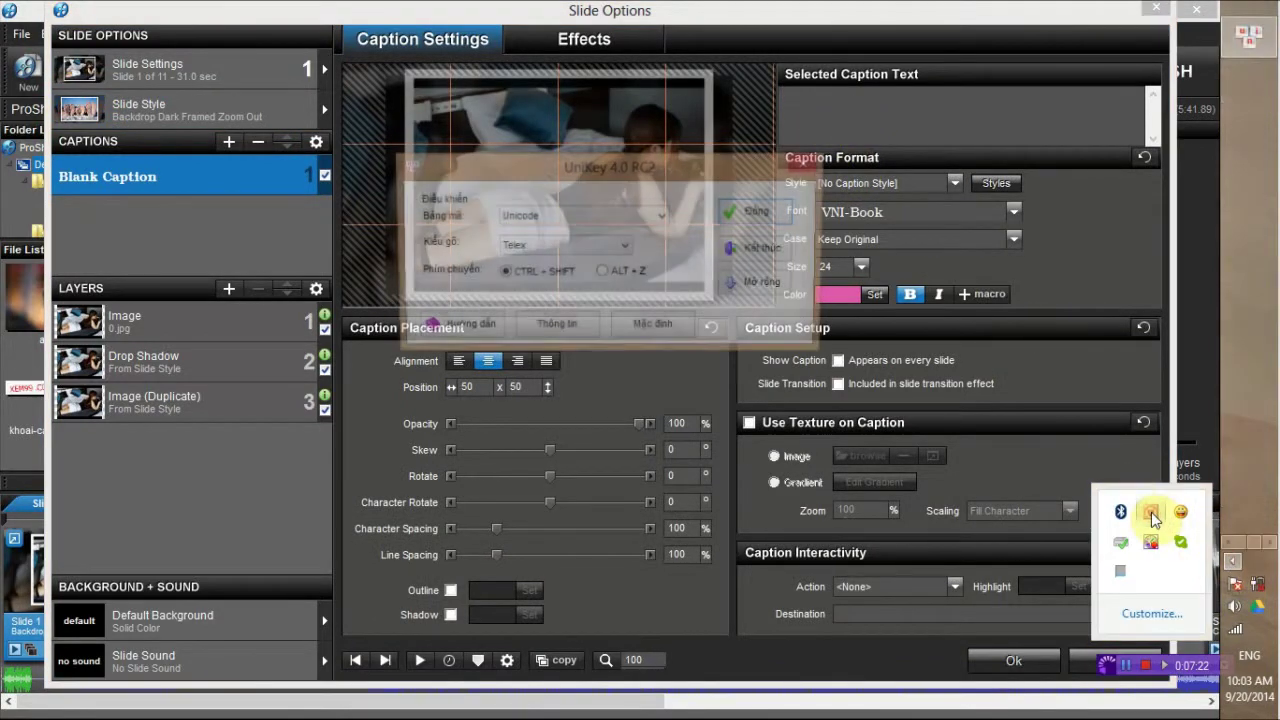
click(655, 216)
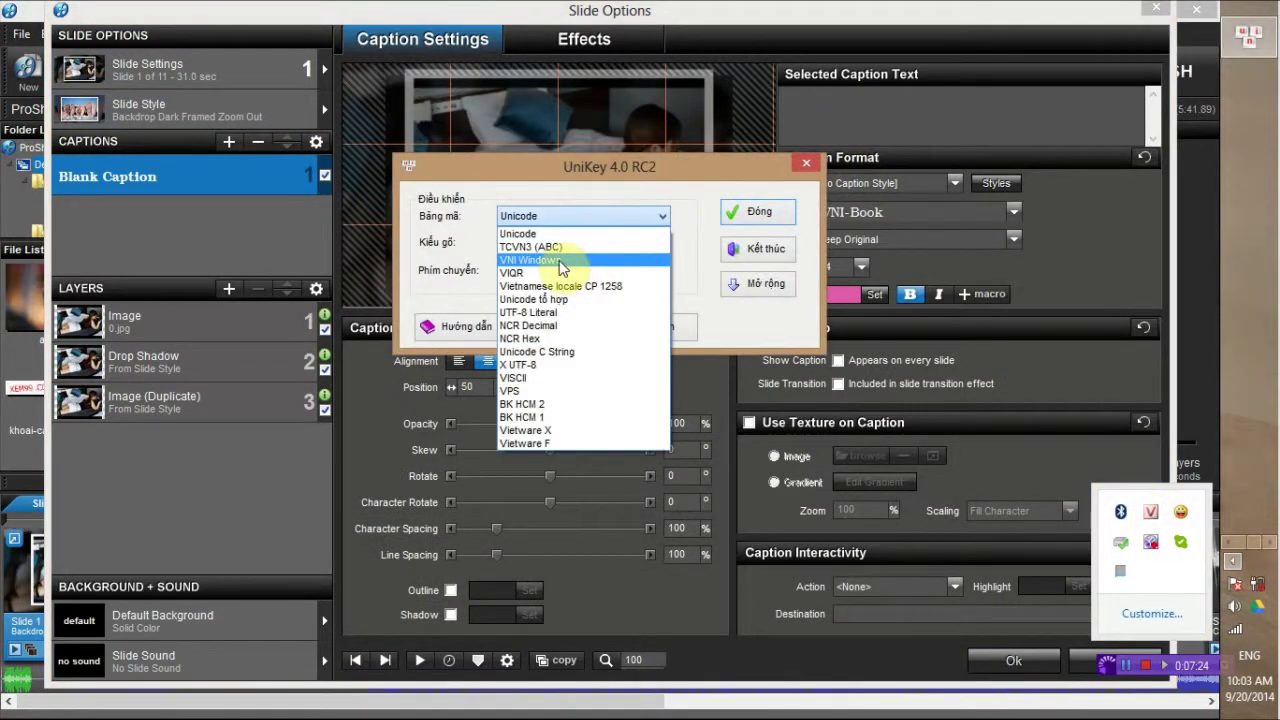
click(562, 262)
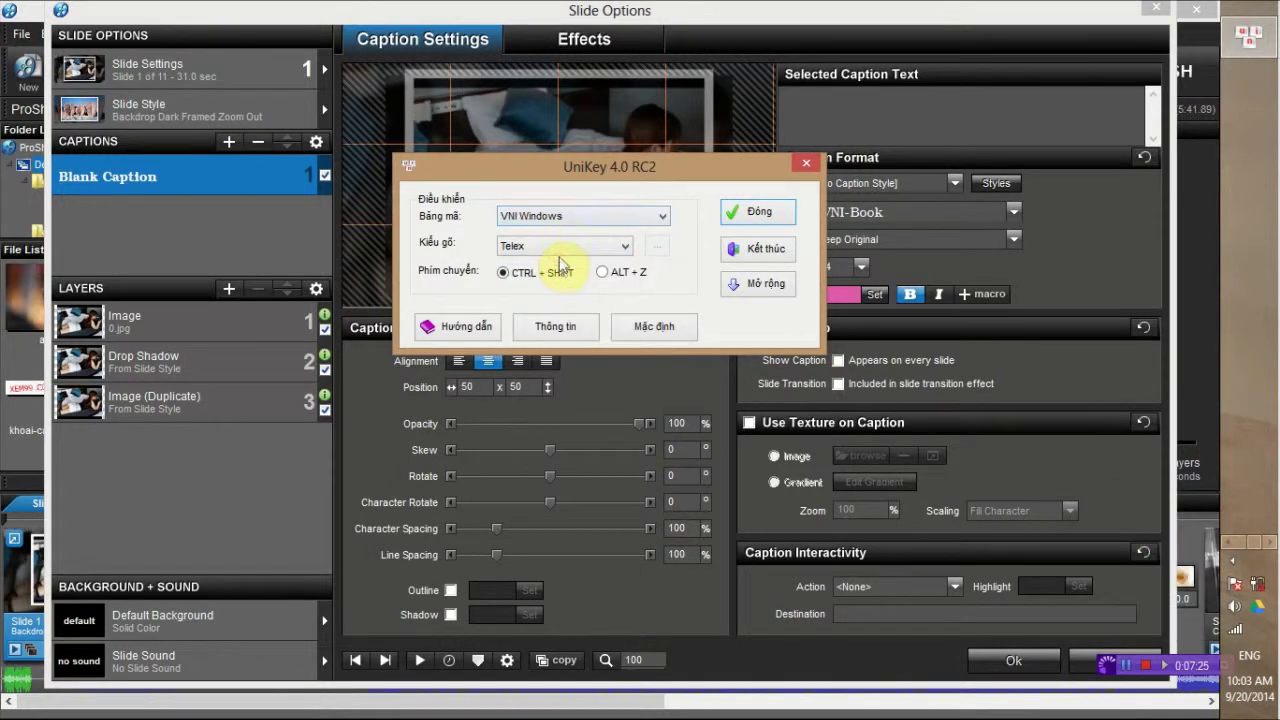
click(752, 212)
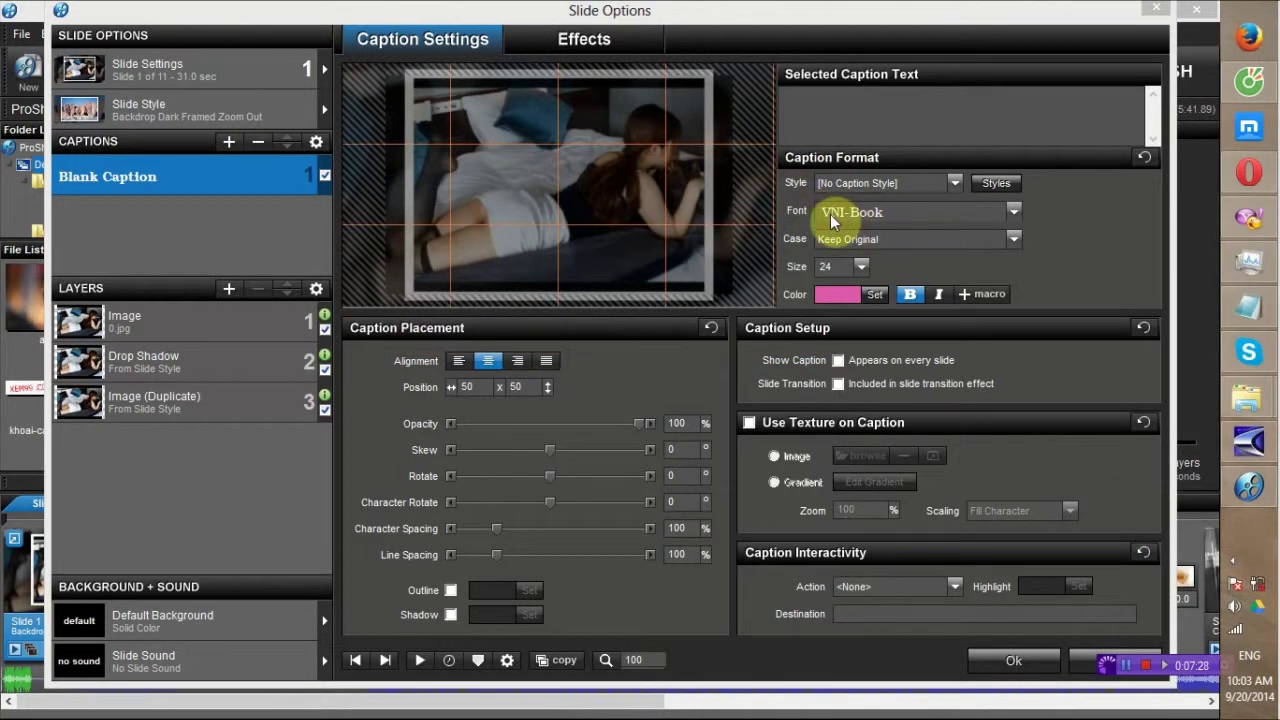
Enter 'Xem99.com' as slide 1's caption text, removing stray characters
click(853, 112)
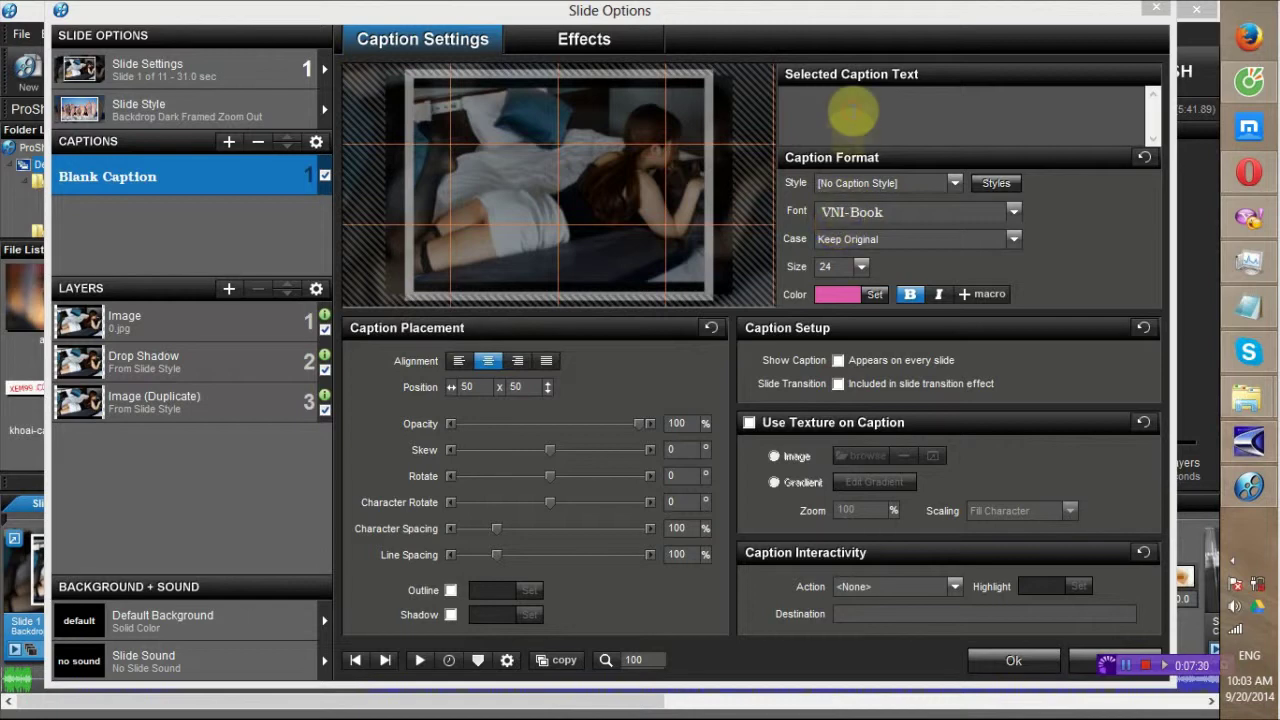
text(XB)
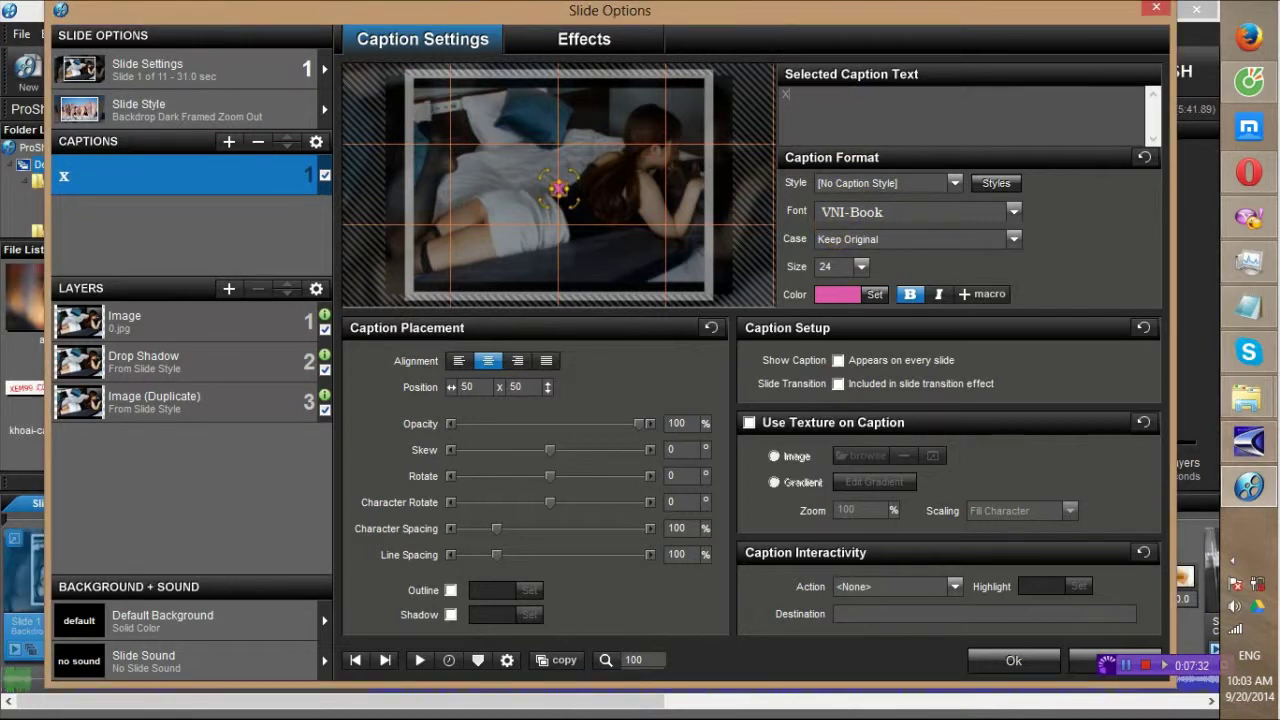
key(BackSpace)
click(853, 112)
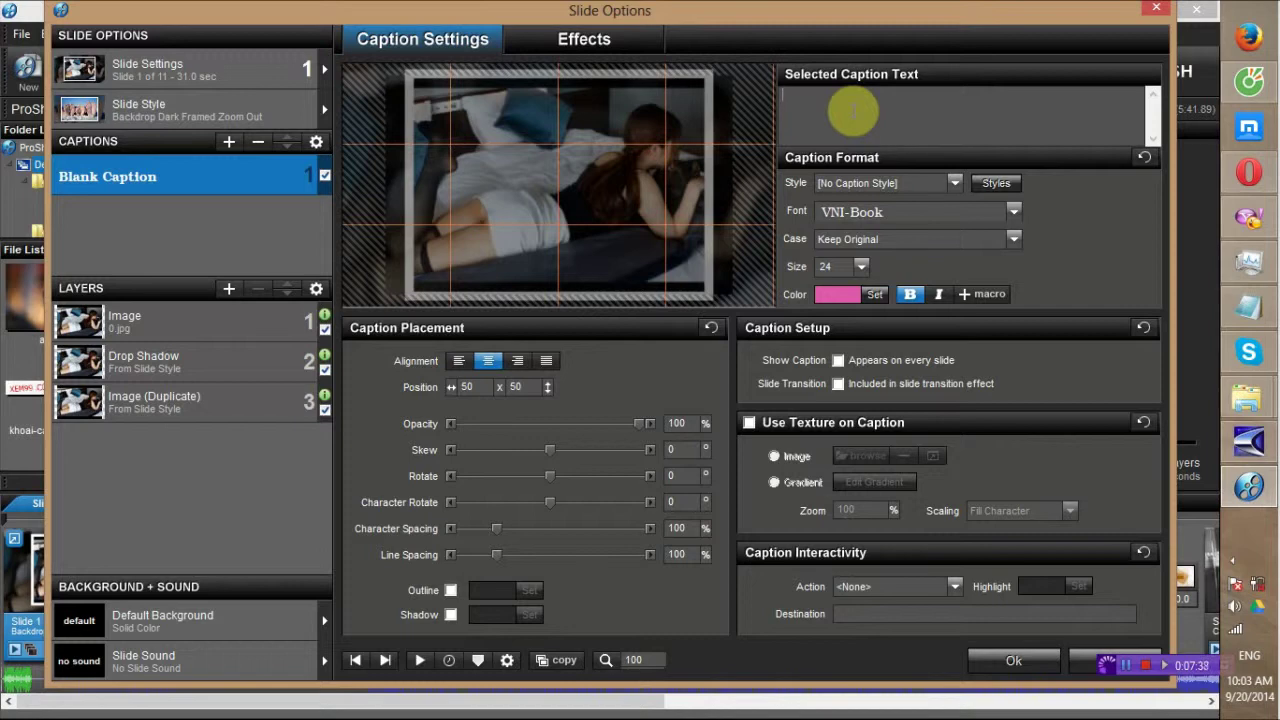
text(a)
key(BackSpace)
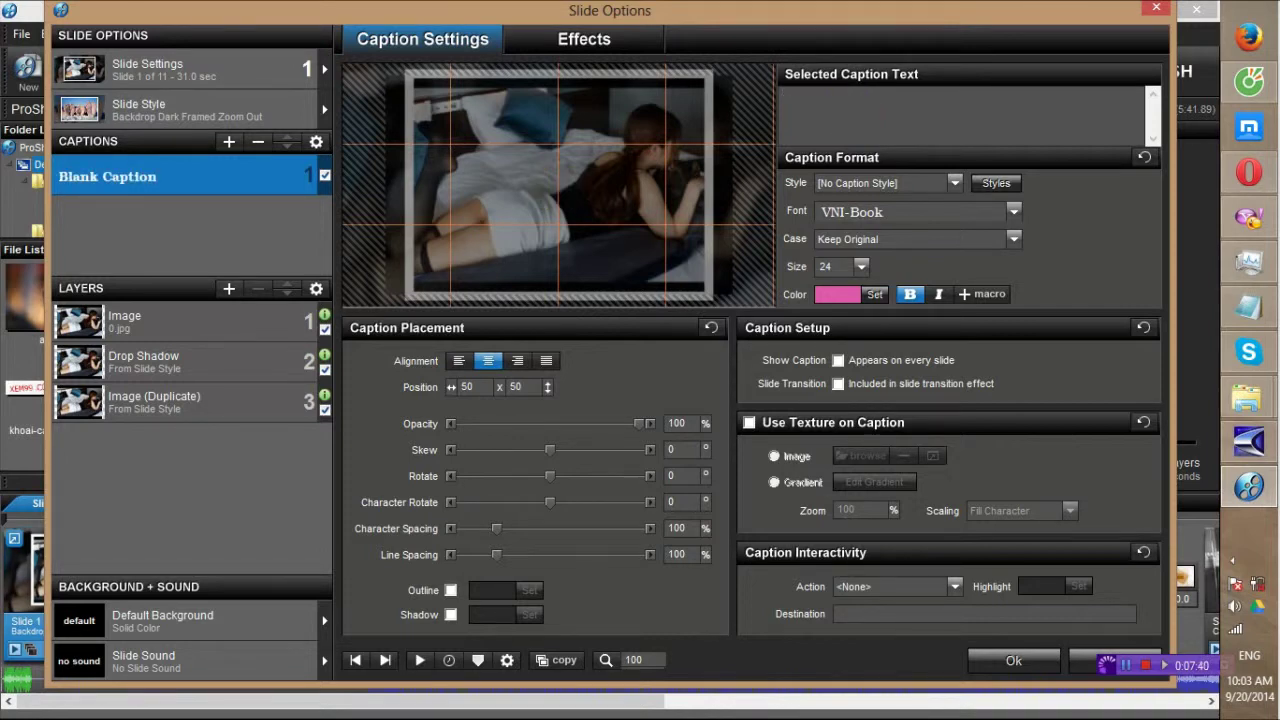
text(X)
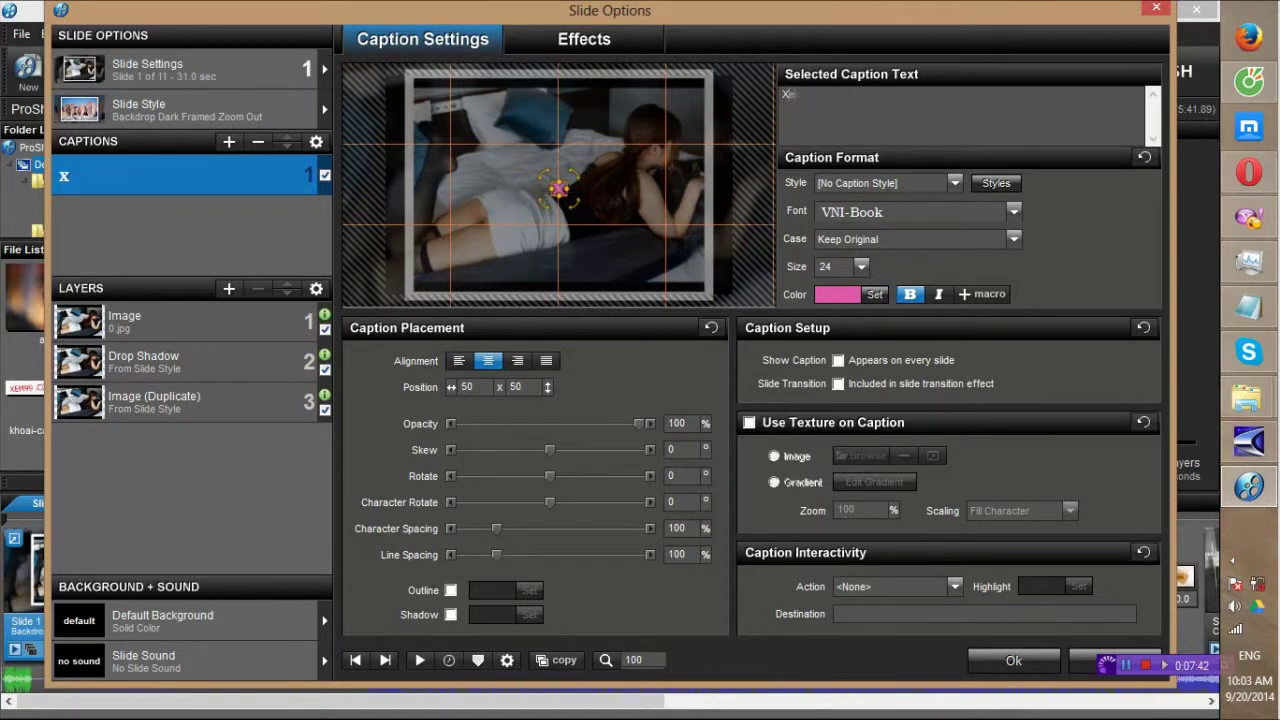
text(em99.com)
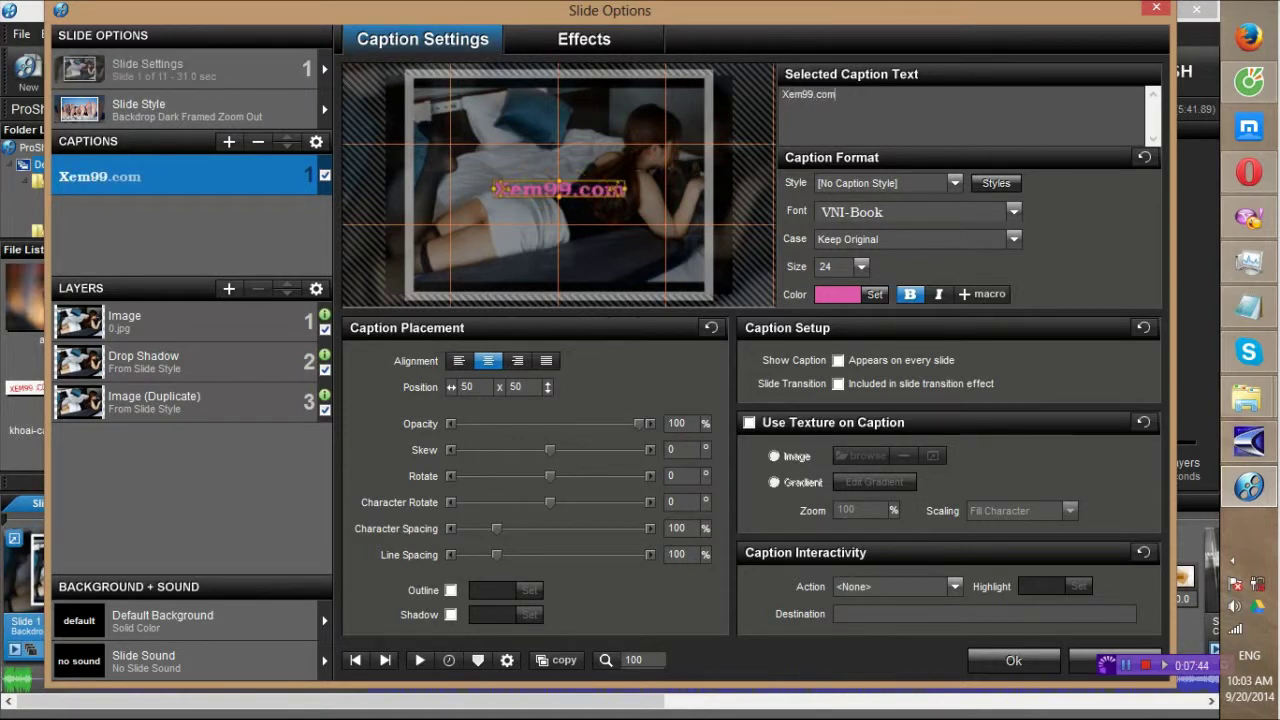
Move the Xem99.com caption to the top-right and settle on size 24 after trying 48 and 20
drag(654, 153, 704, 85)
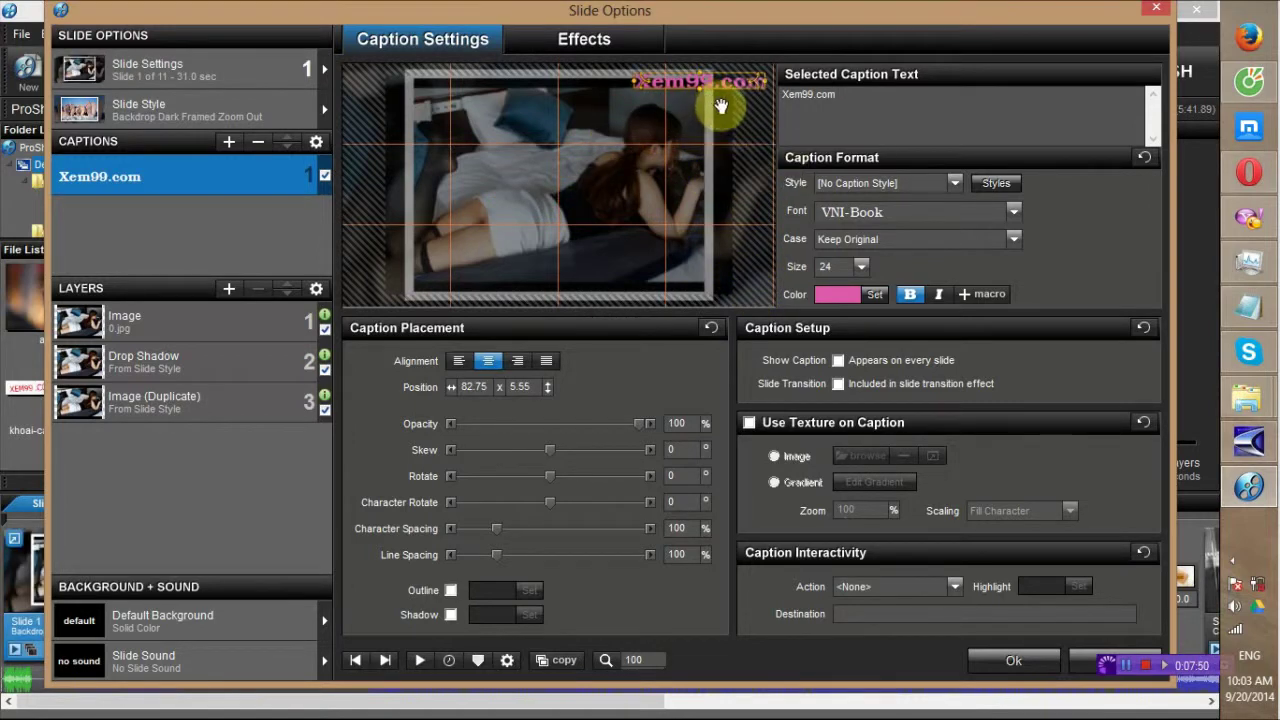
drag(725, 84, 725, 76)
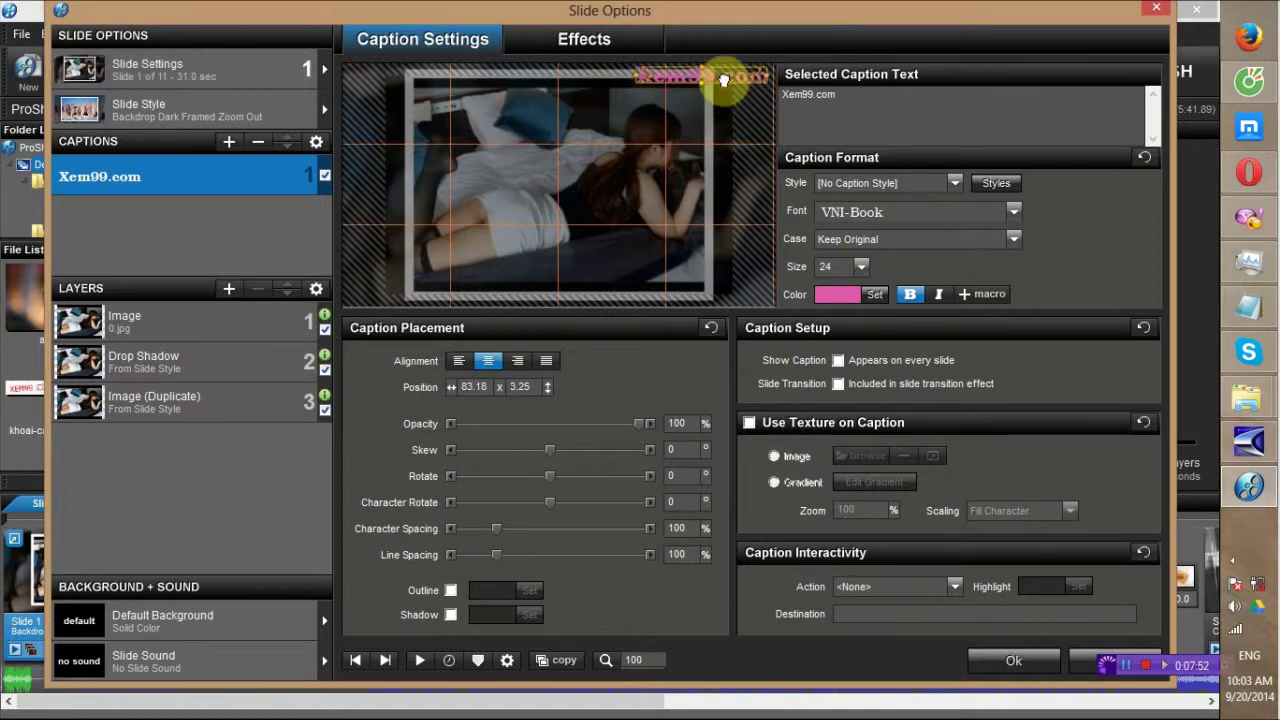
click(861, 266)
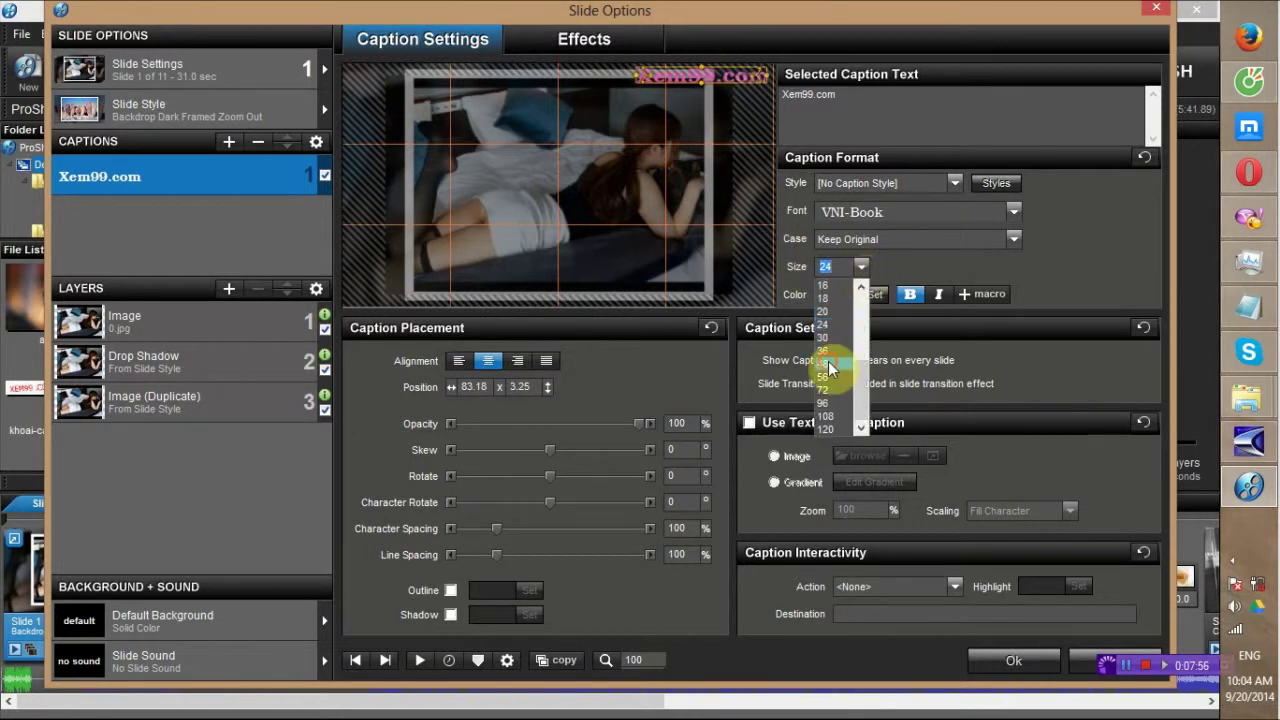
click(828, 362)
click(861, 268)
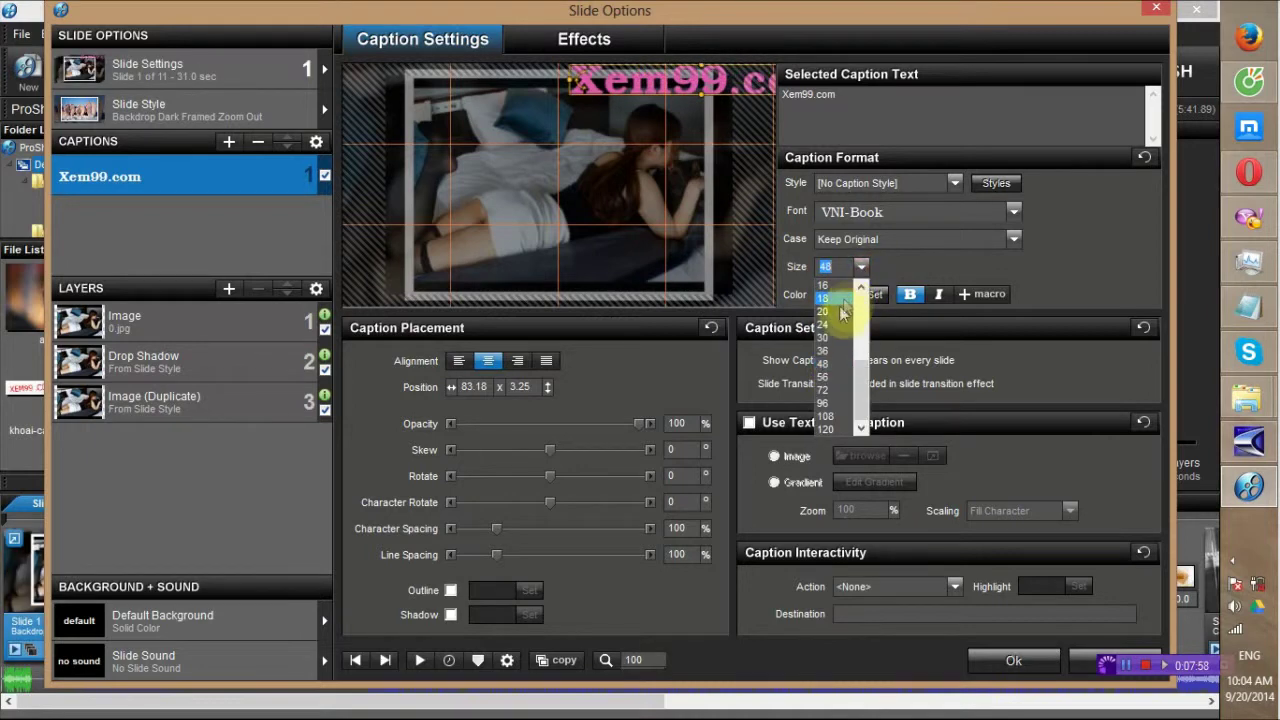
click(822, 311)
click(859, 267)
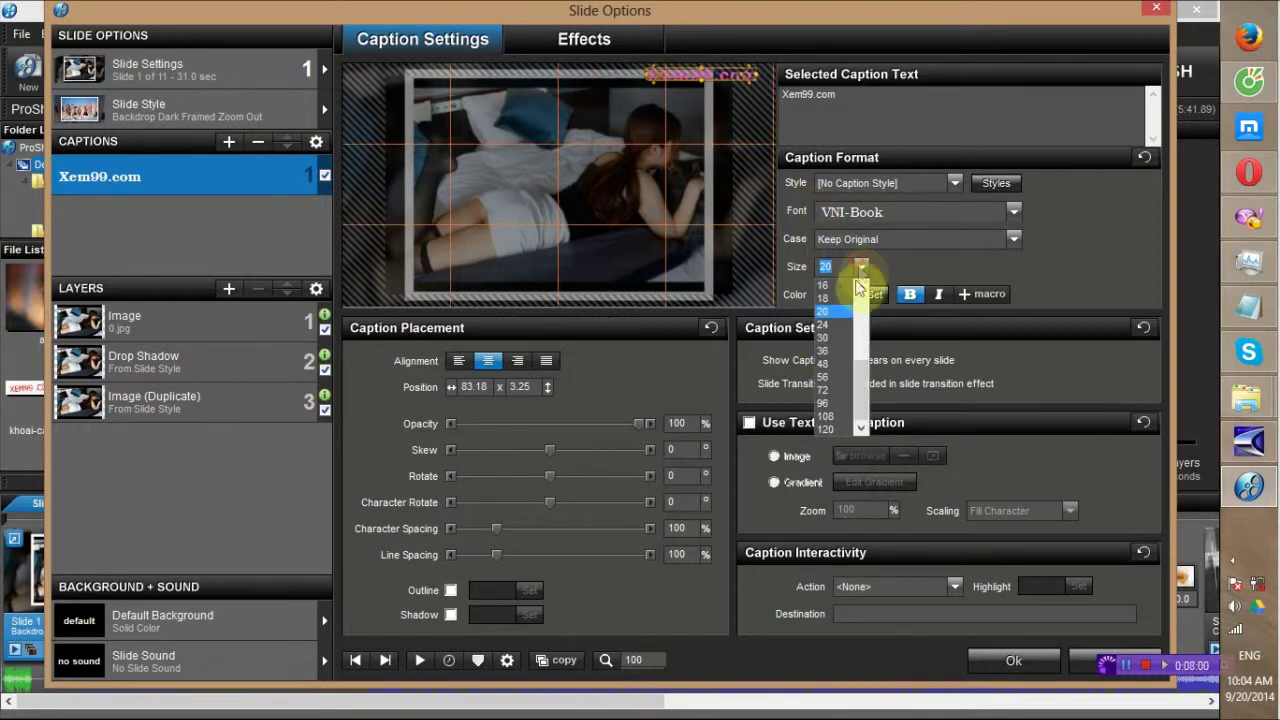
click(834, 325)
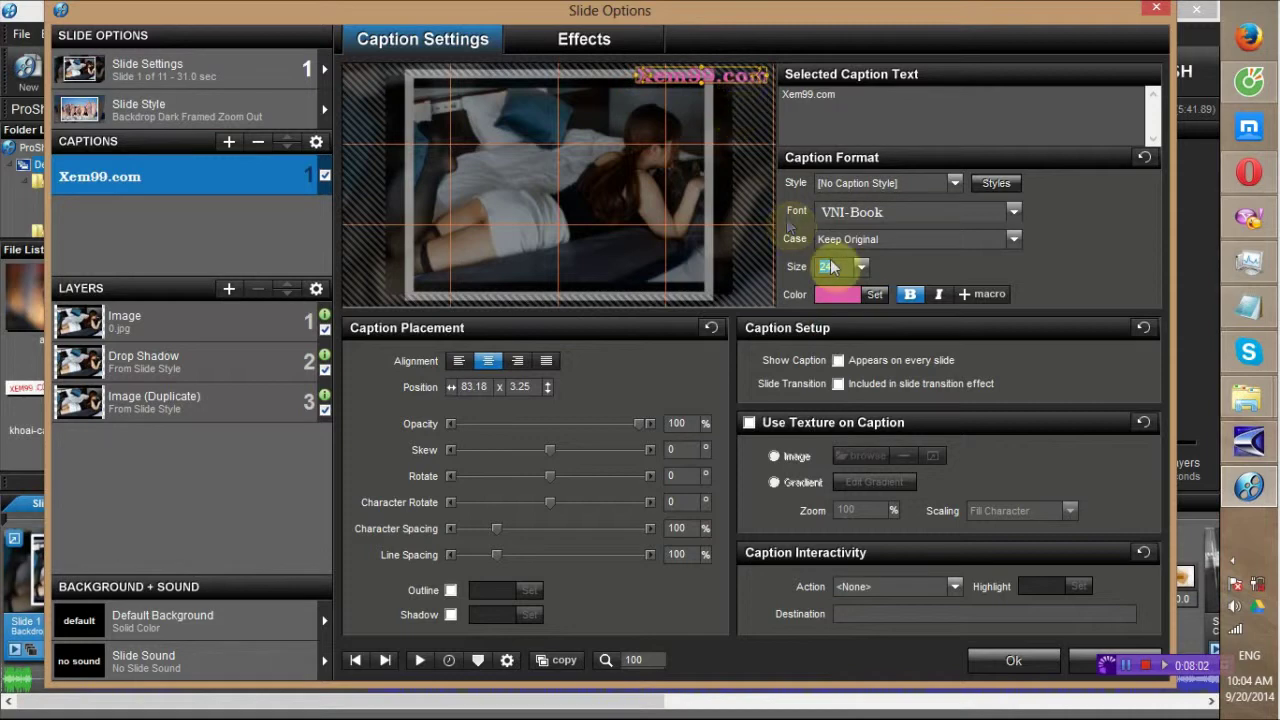
Color the caption pink and make it a global caption shown on every slide
click(877, 295)
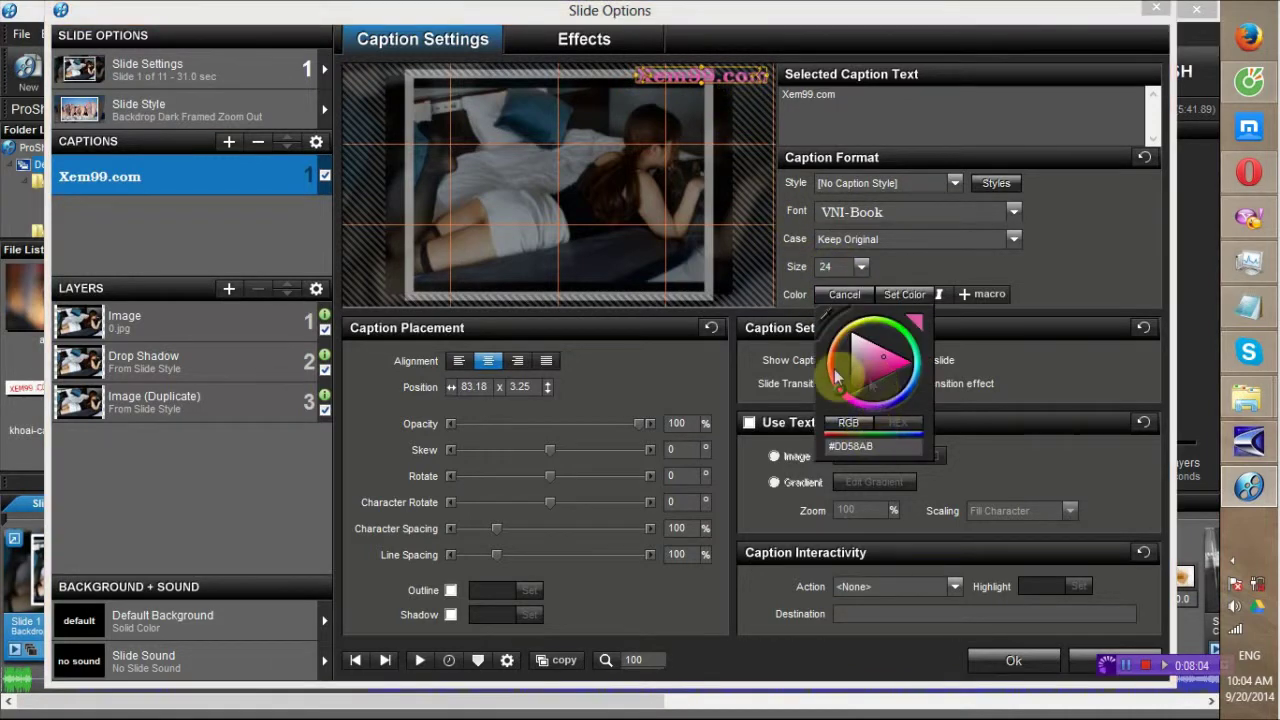
mouse_move(830, 366)
mouse_down()
mouse_move(845, 393)
mouse_move(885, 355)
mouse_up()
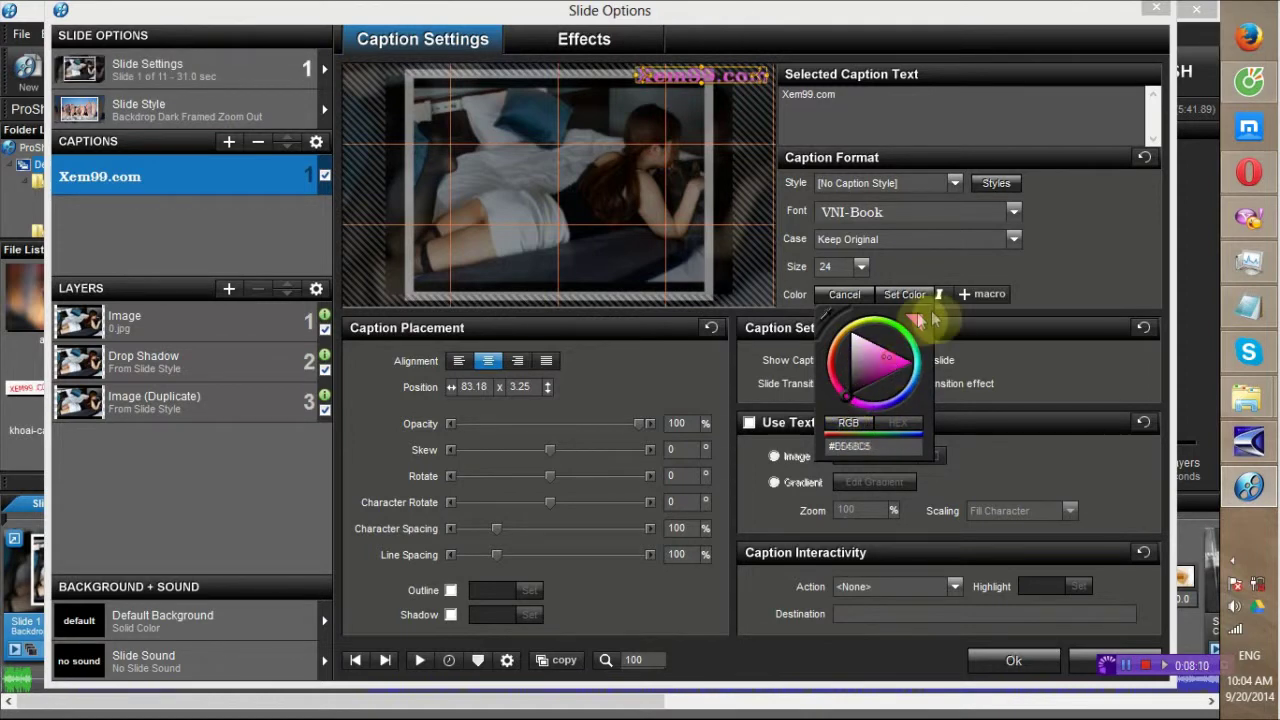
click(986, 360)
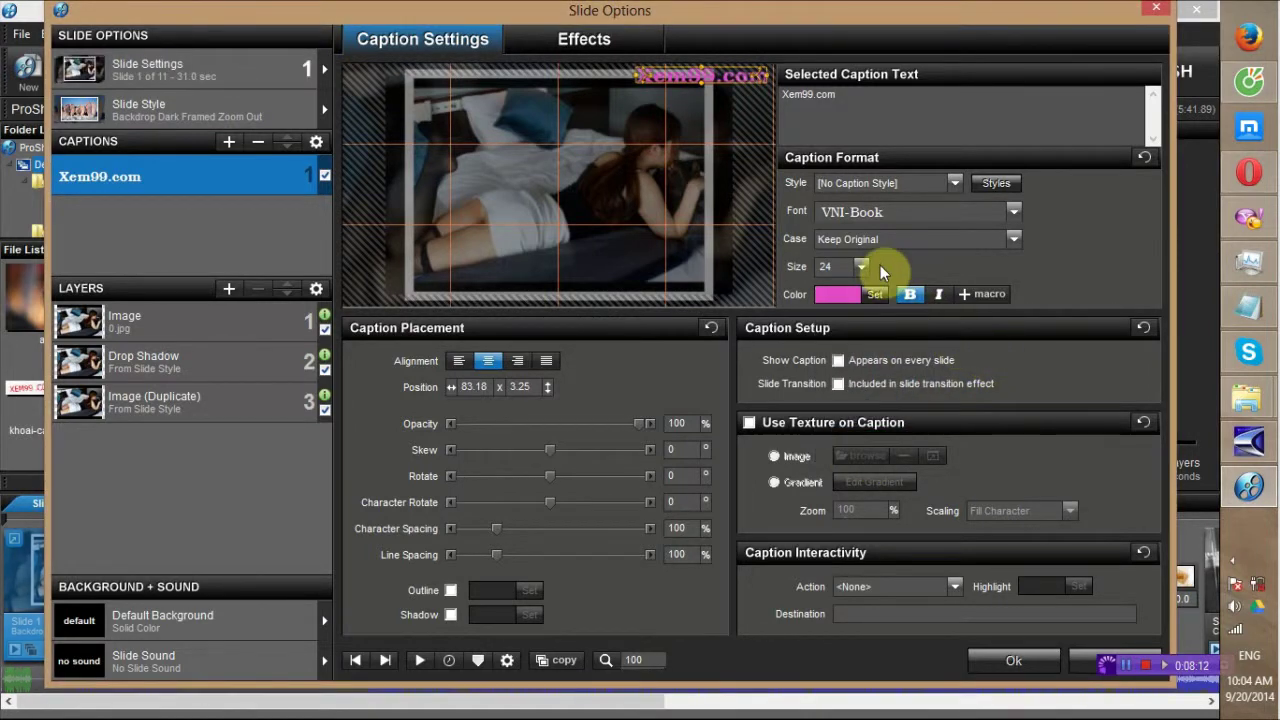
right_click(118, 177)
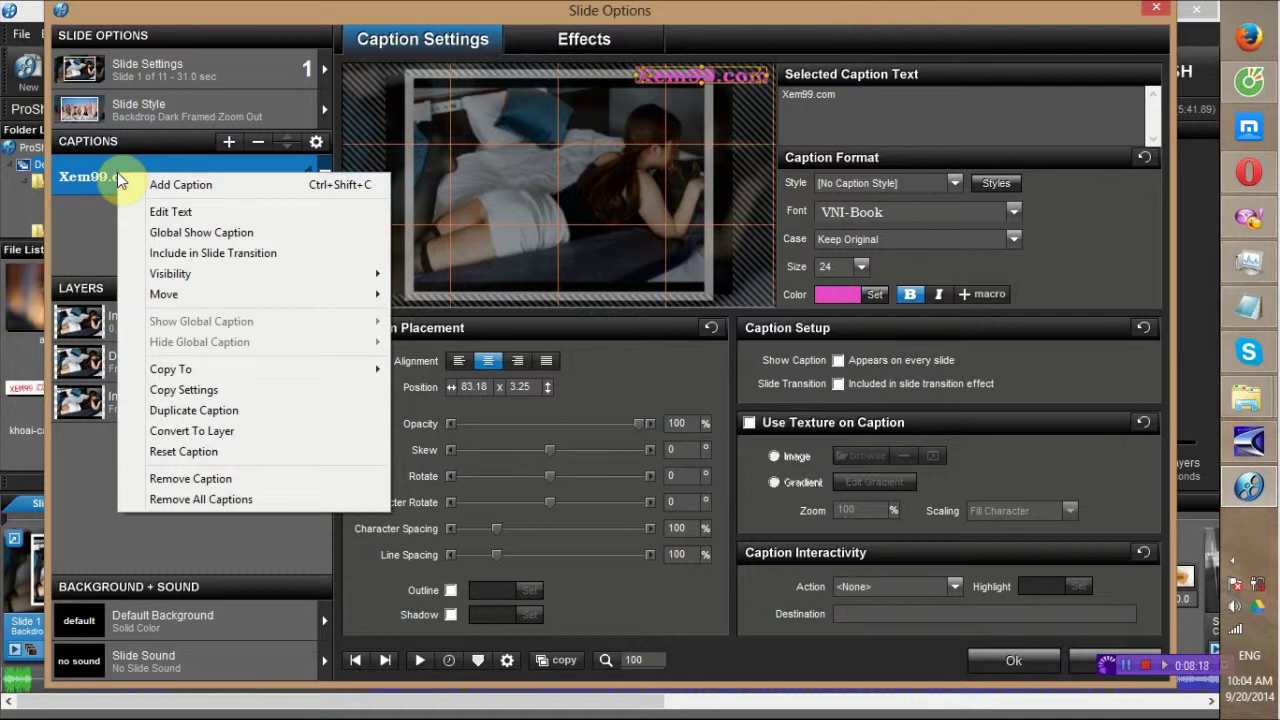
click(197, 233)
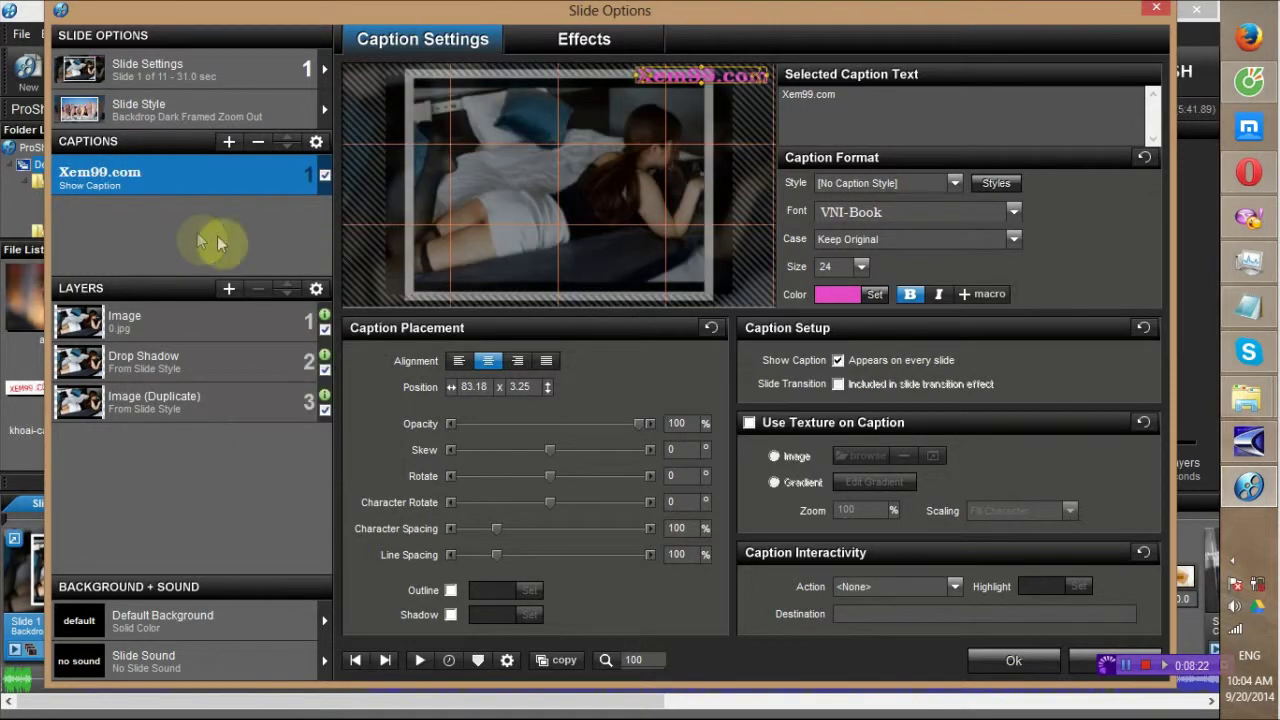
Confirm Slide Options, play and pause the preview, and scroll the slide list to slides 6–11
click(1014, 661)
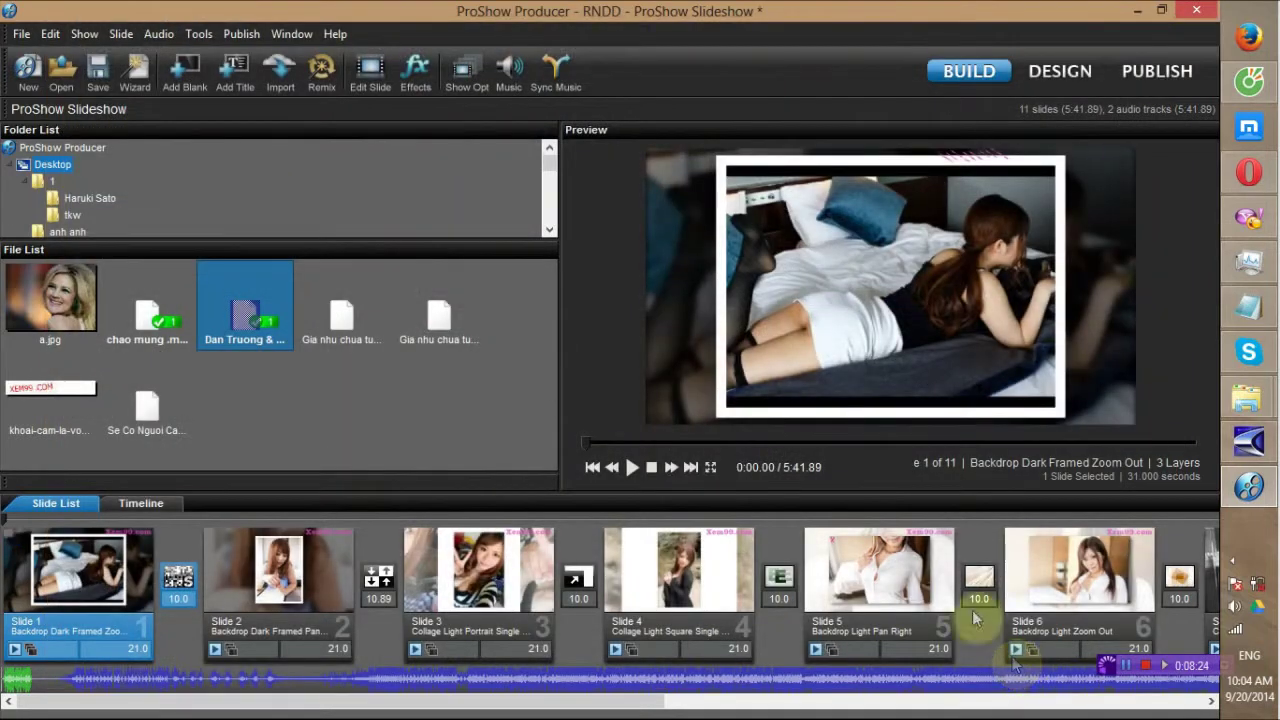
click(630, 467)
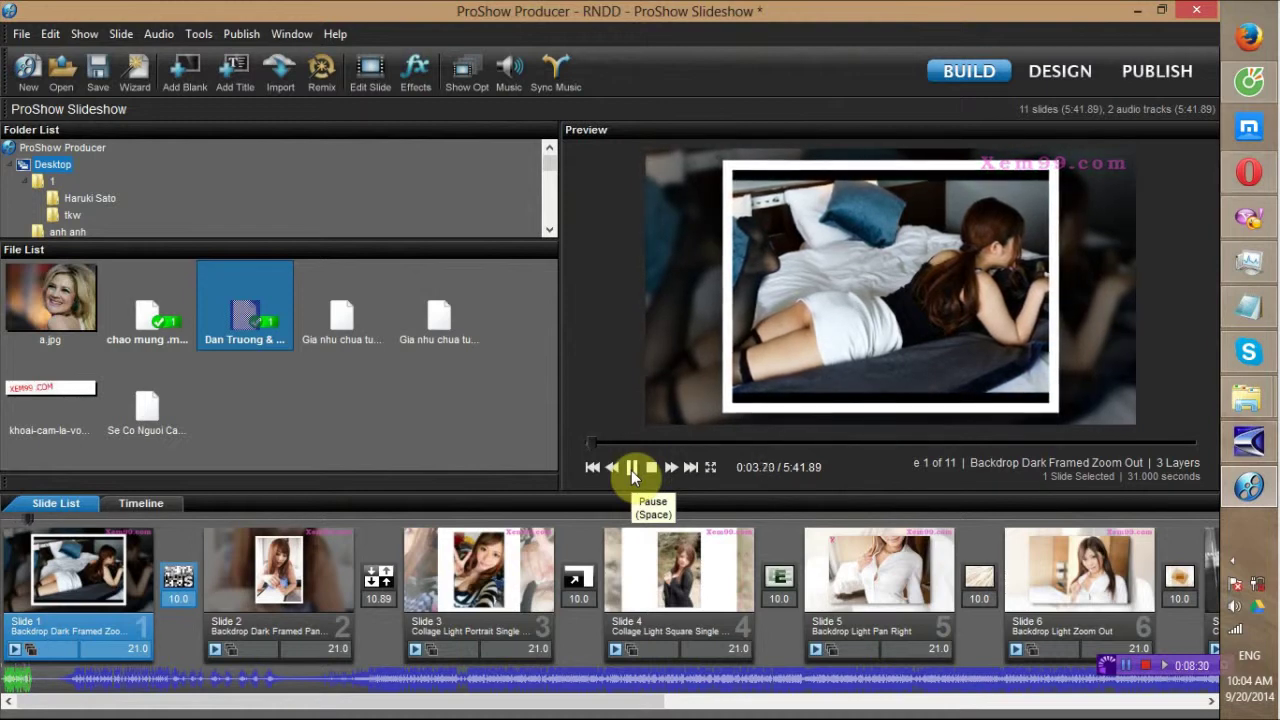
click(631, 468)
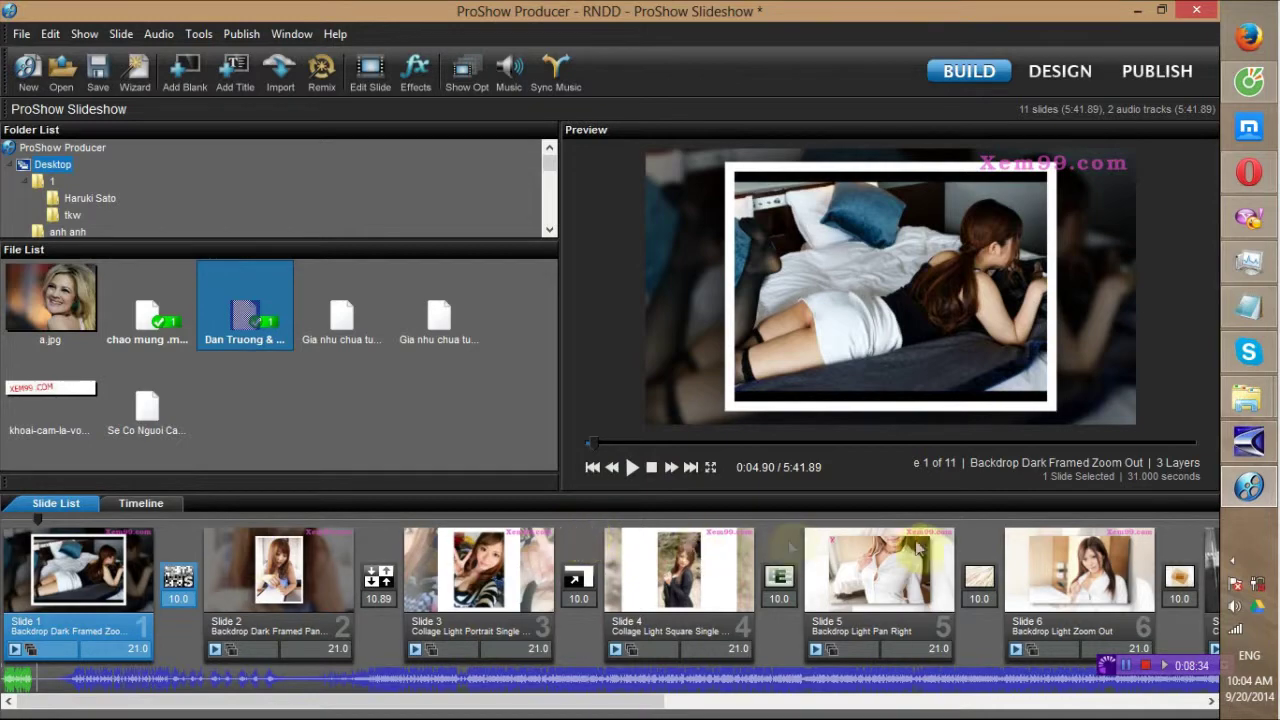
scroll(815, 570, down, 5)
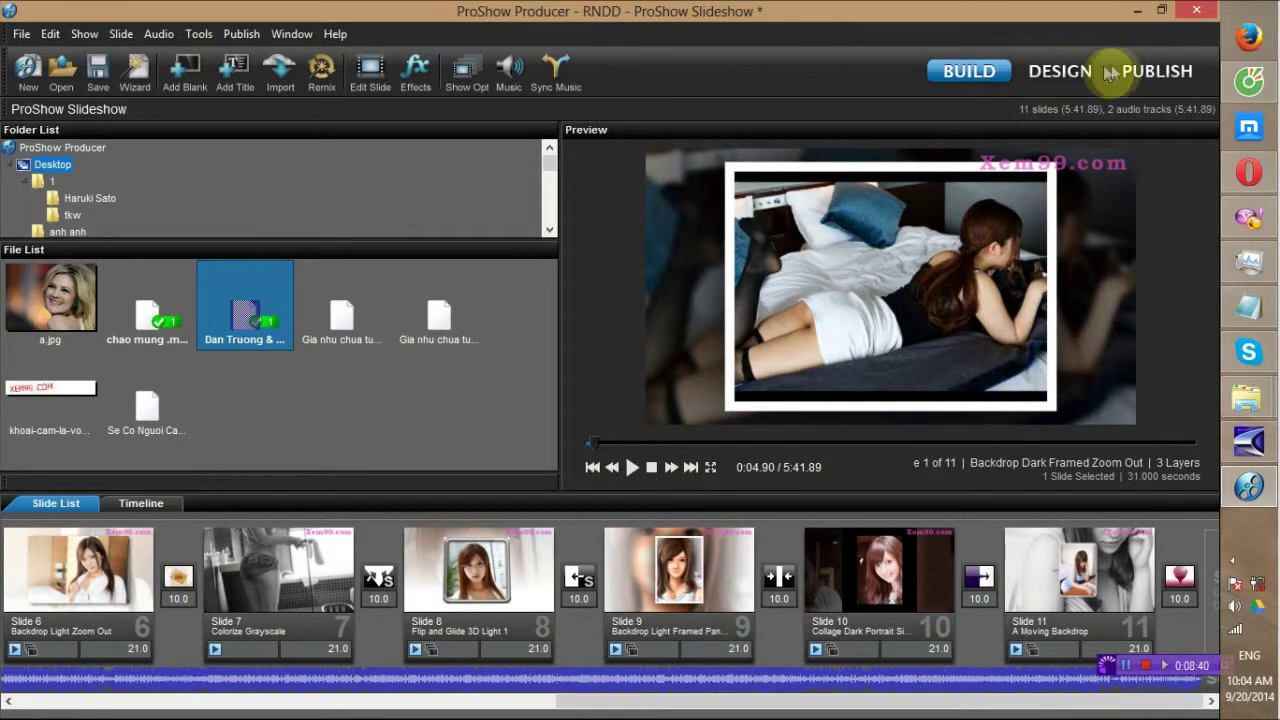
Publish for YouTube at YouTube High Definition 720p (Best), saving the video to the computer
click(1150, 72)
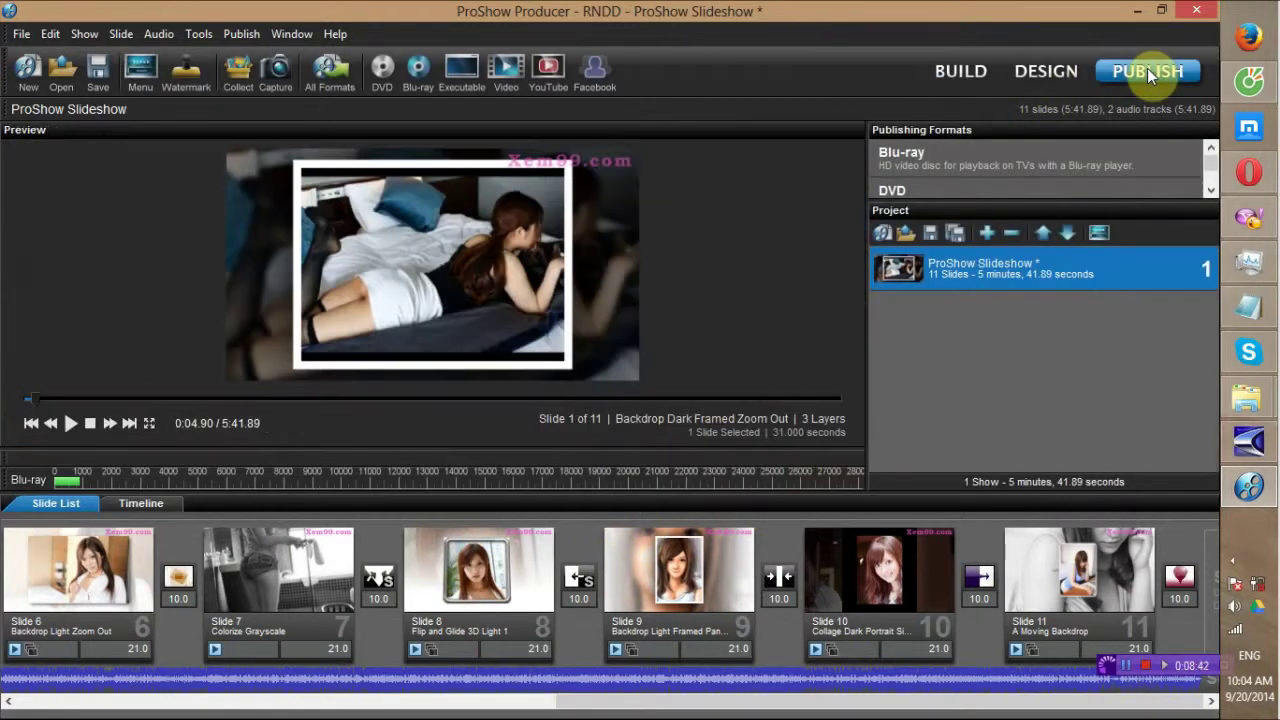
click(549, 78)
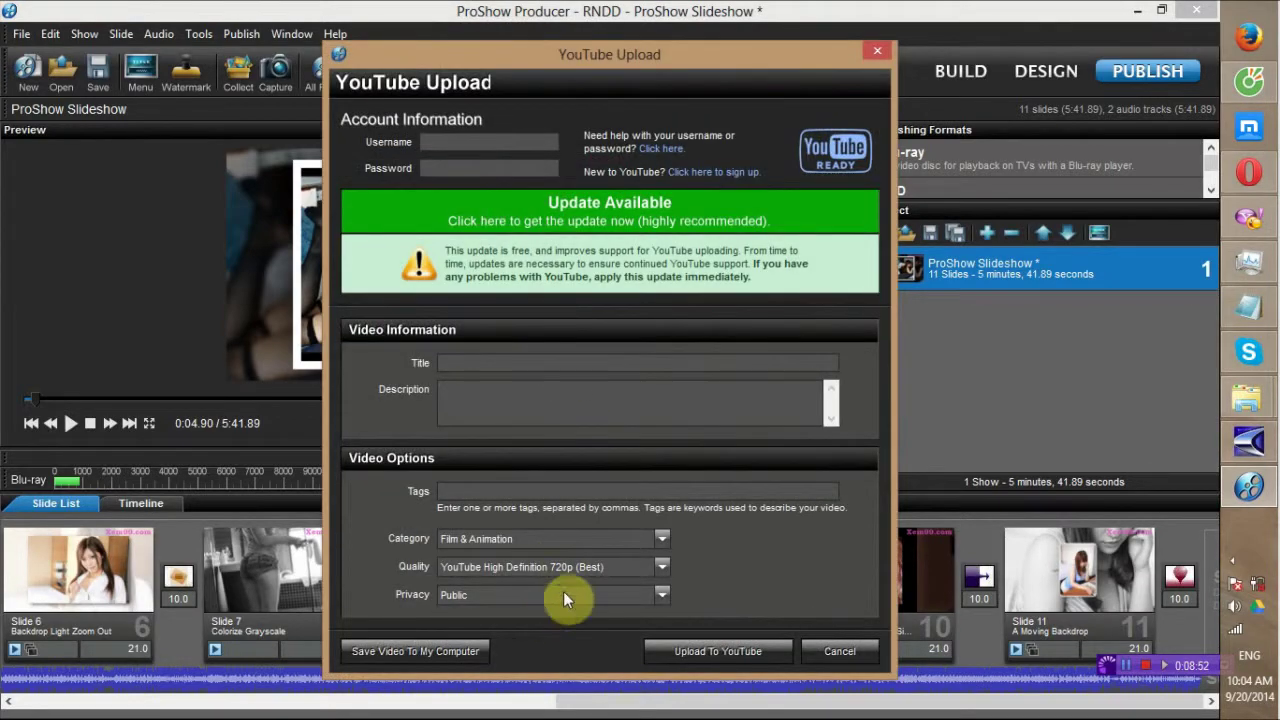
click(663, 566)
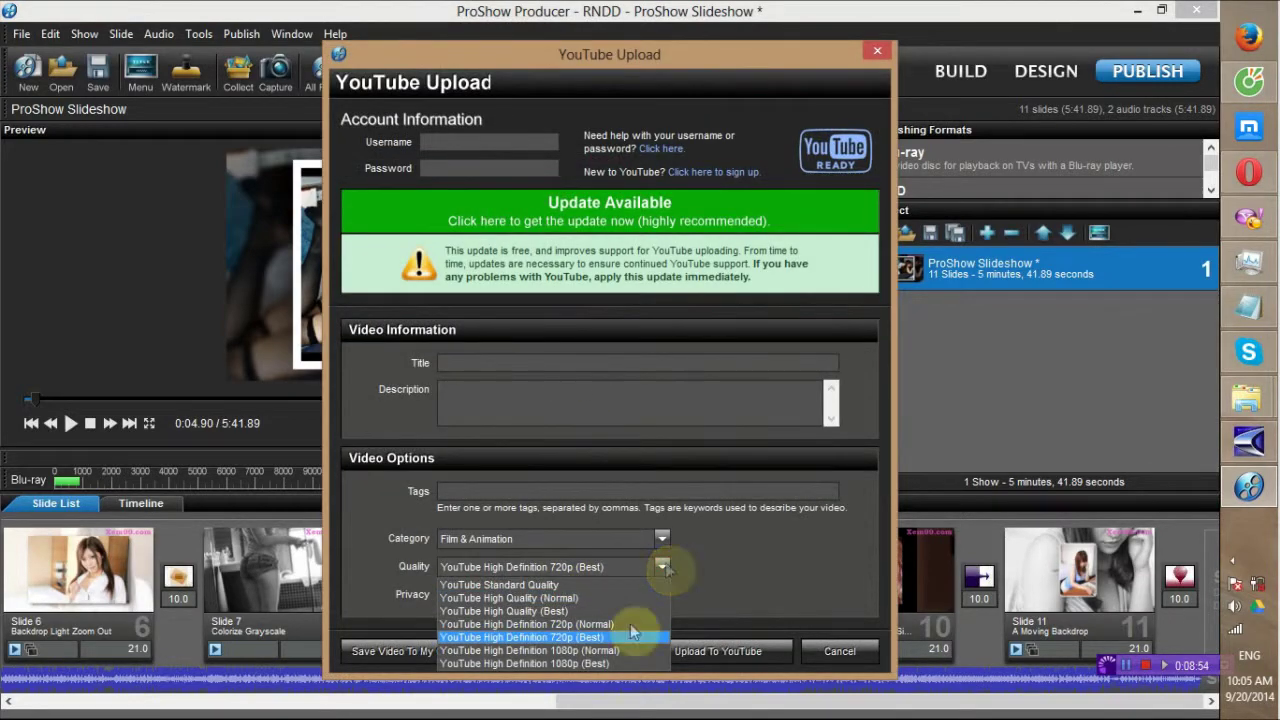
click(563, 637)
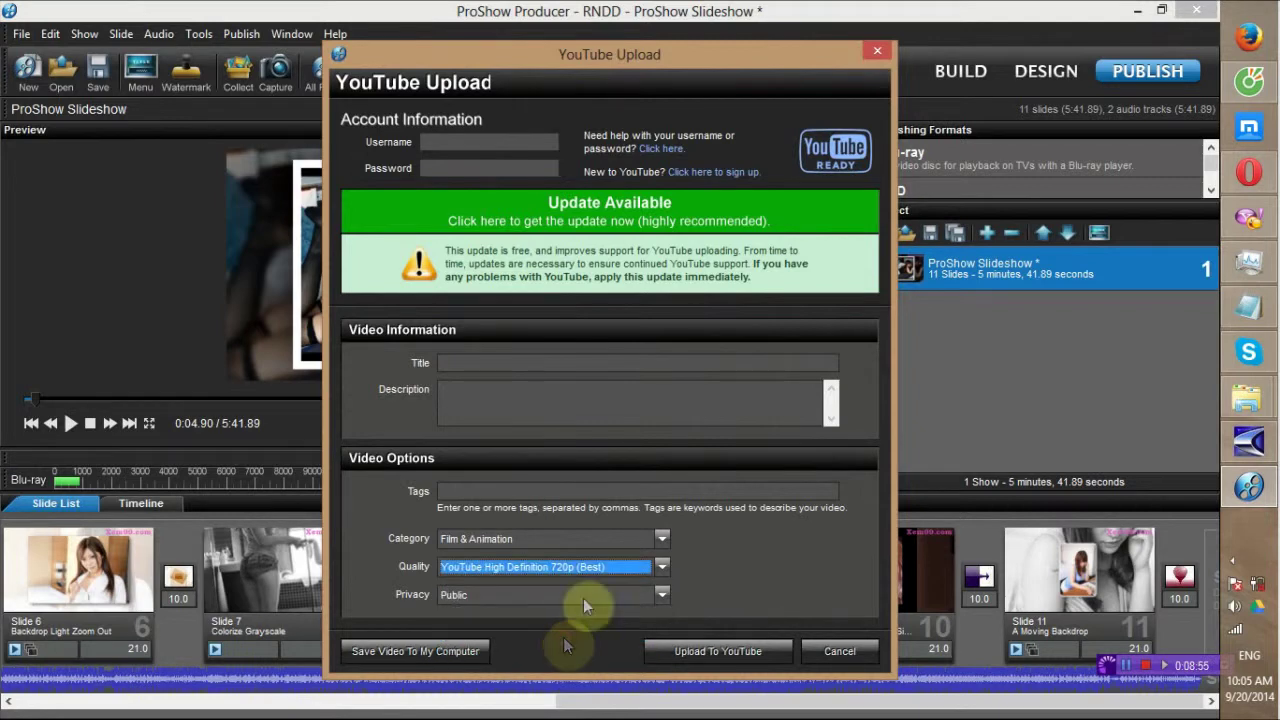
click(658, 566)
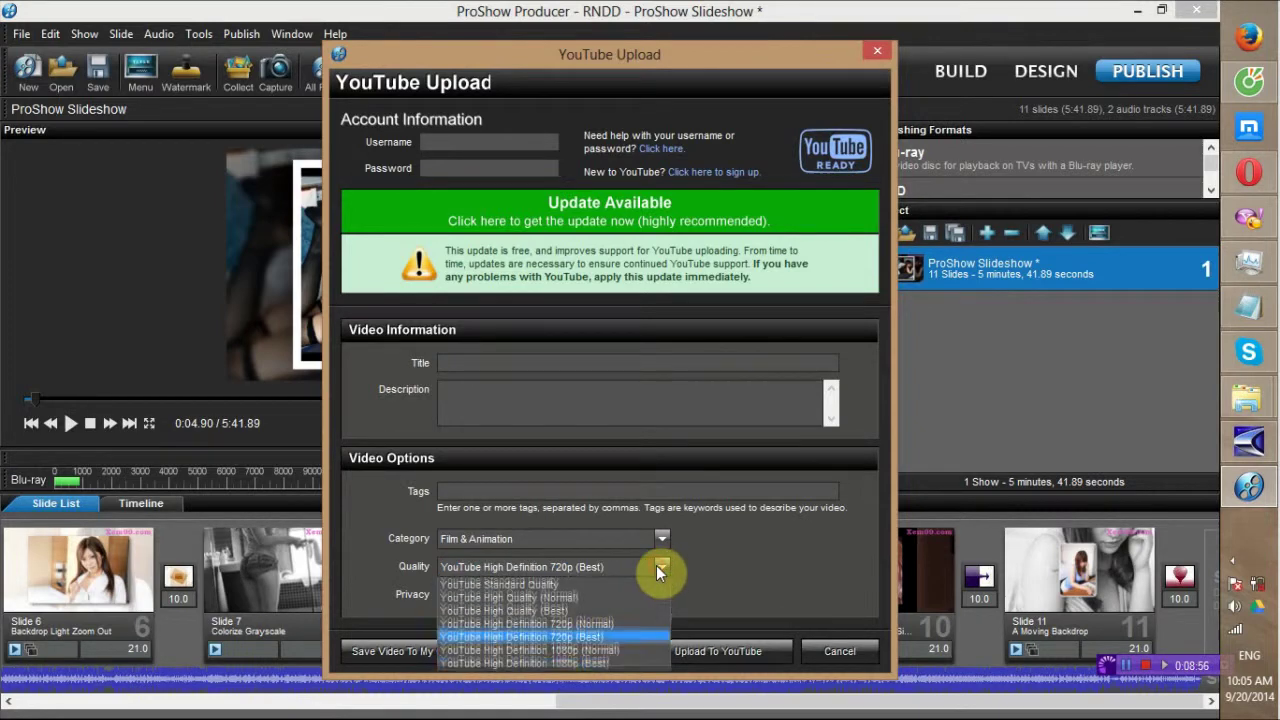
click(556, 640)
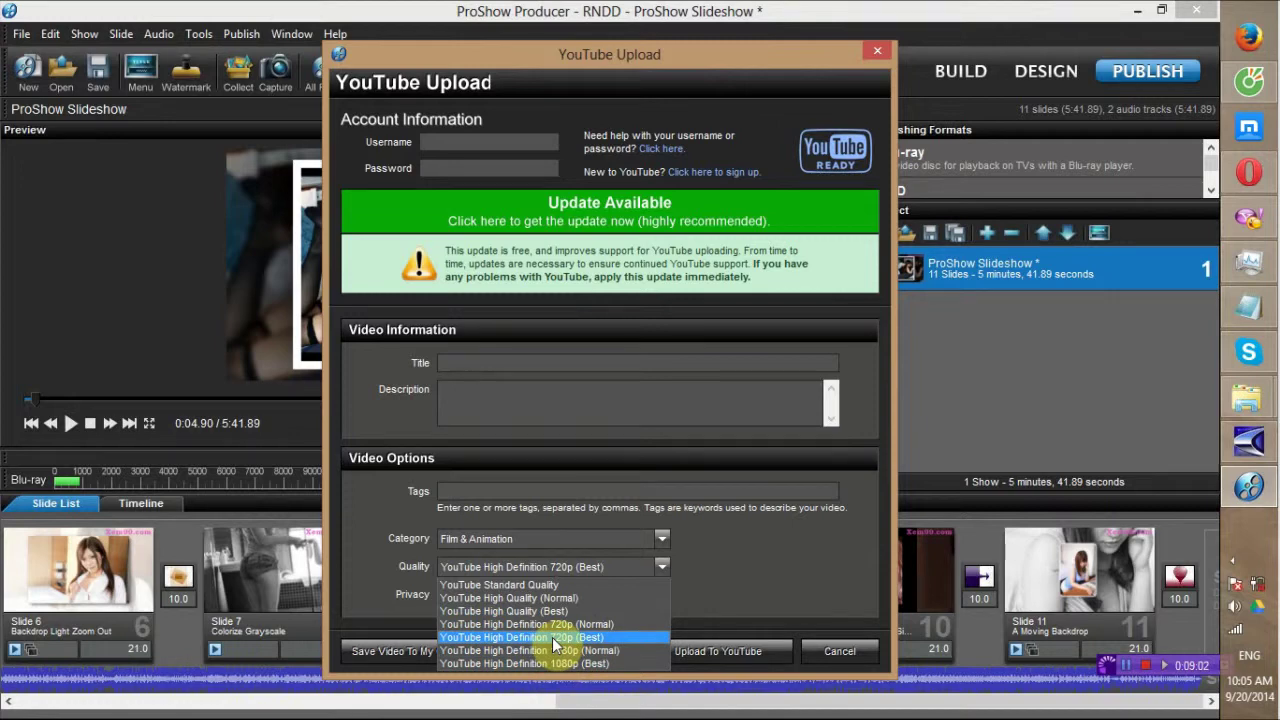
click(552, 637)
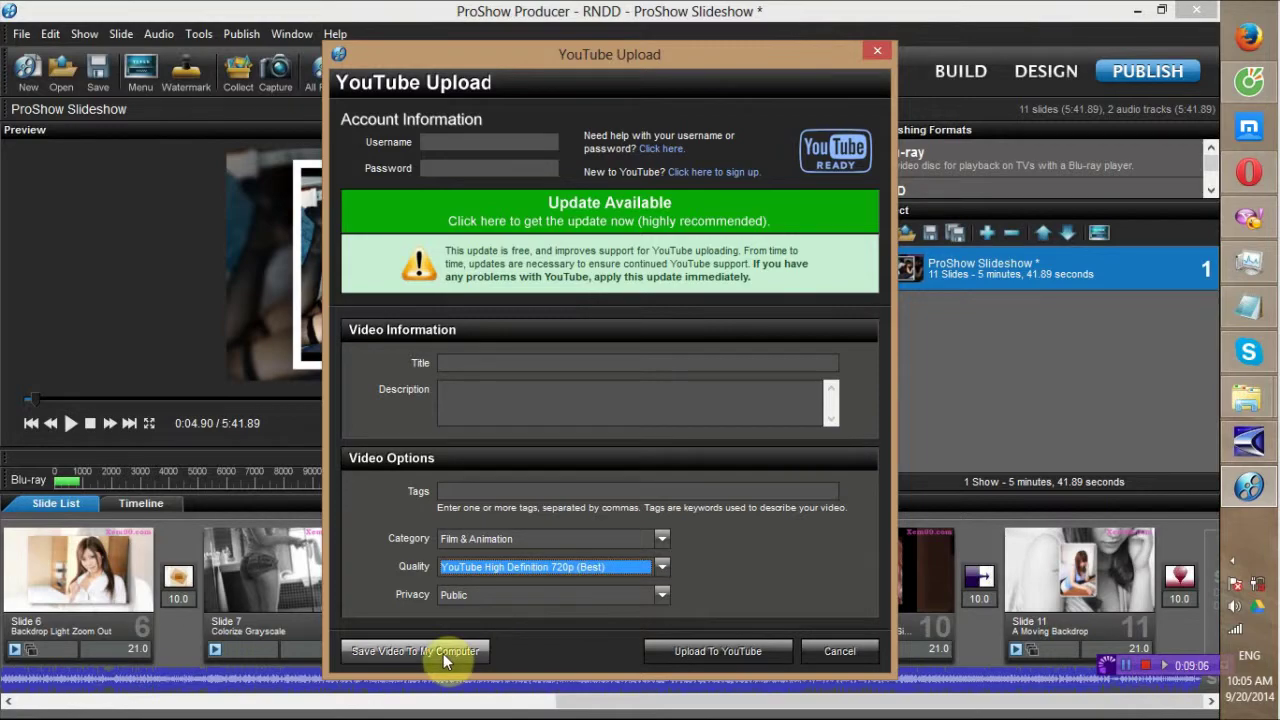
click(385, 652)
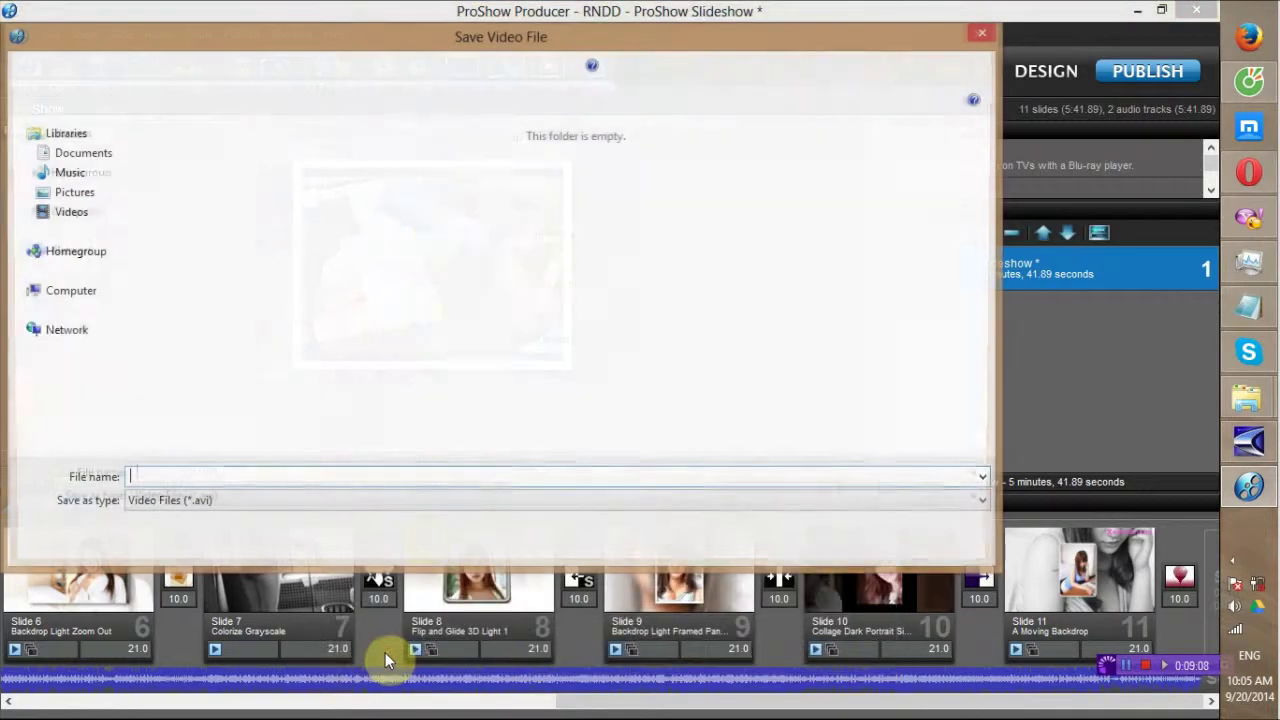
Save the video as 'Demo video' on the Desktop and let rendering begin
click(208, 477)
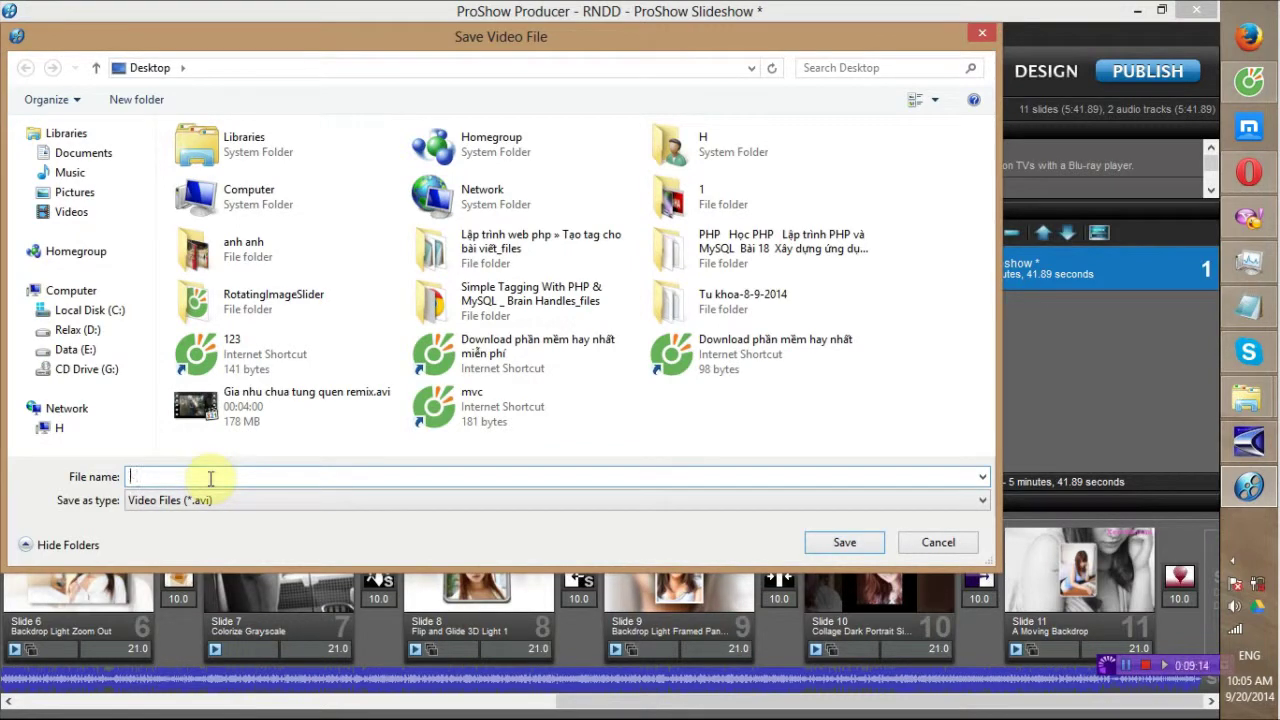
text(Demo video)
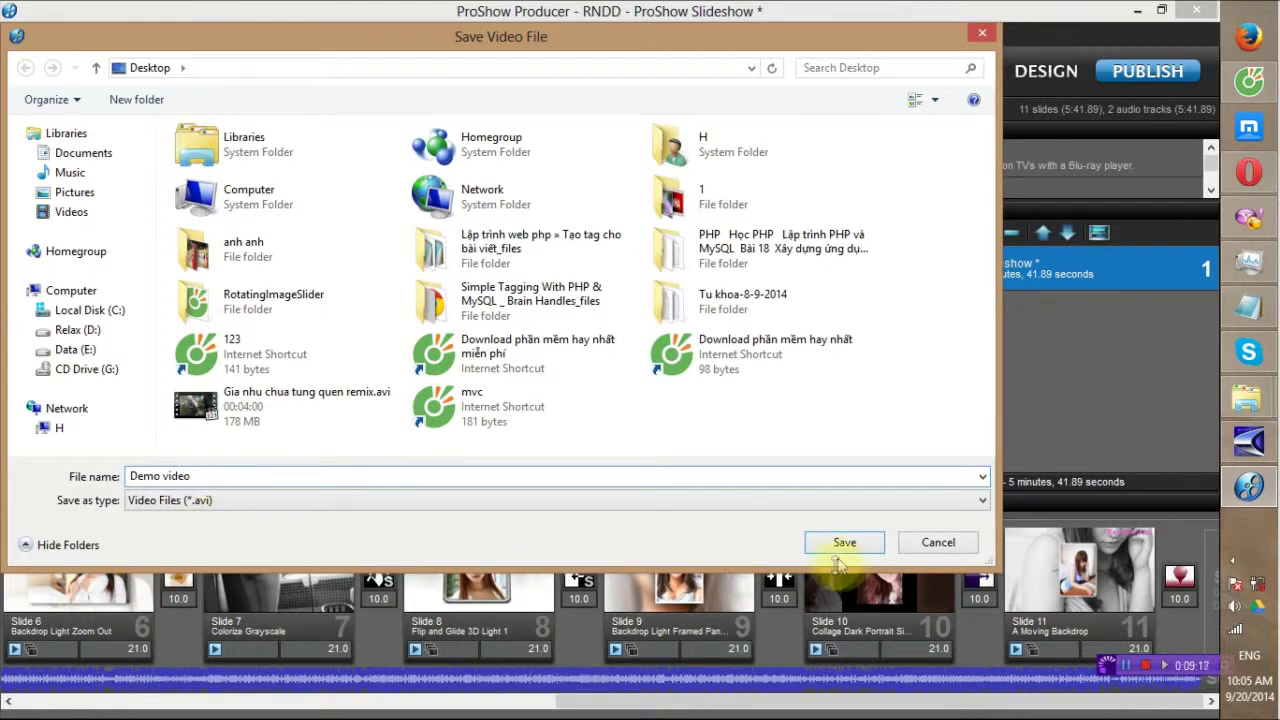
click(845, 542)
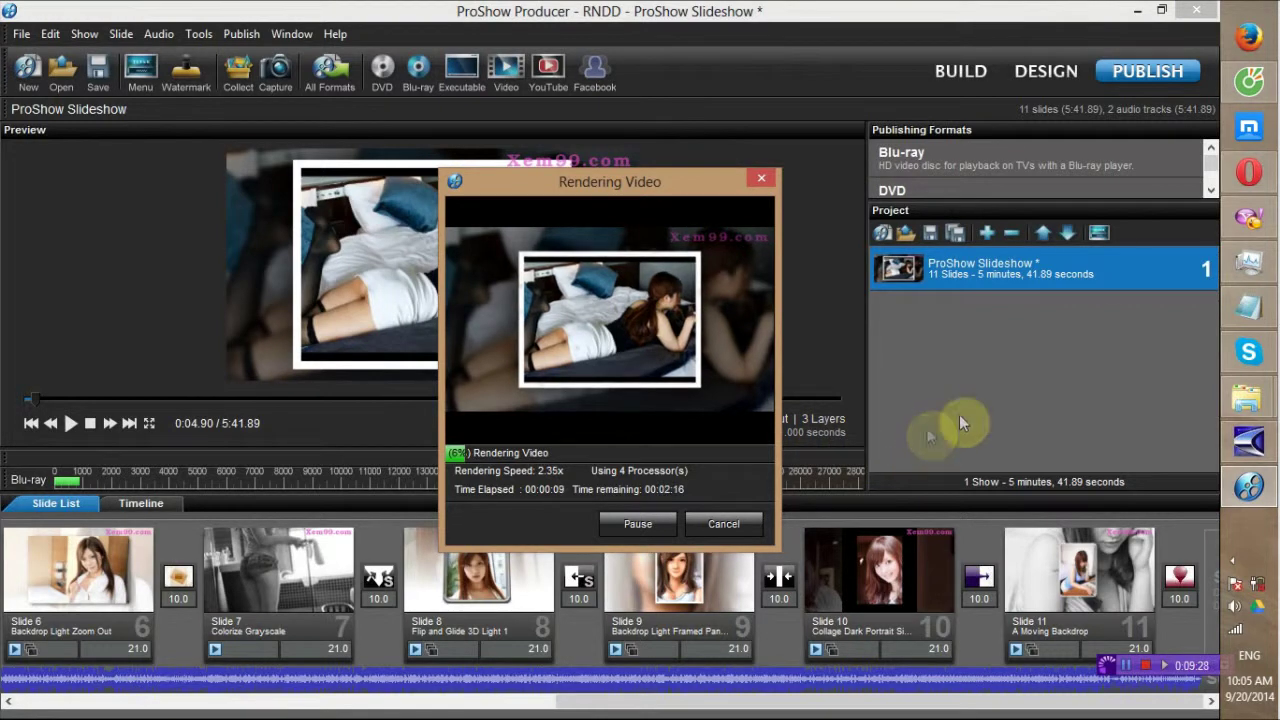
mouse_move(1249, 445)
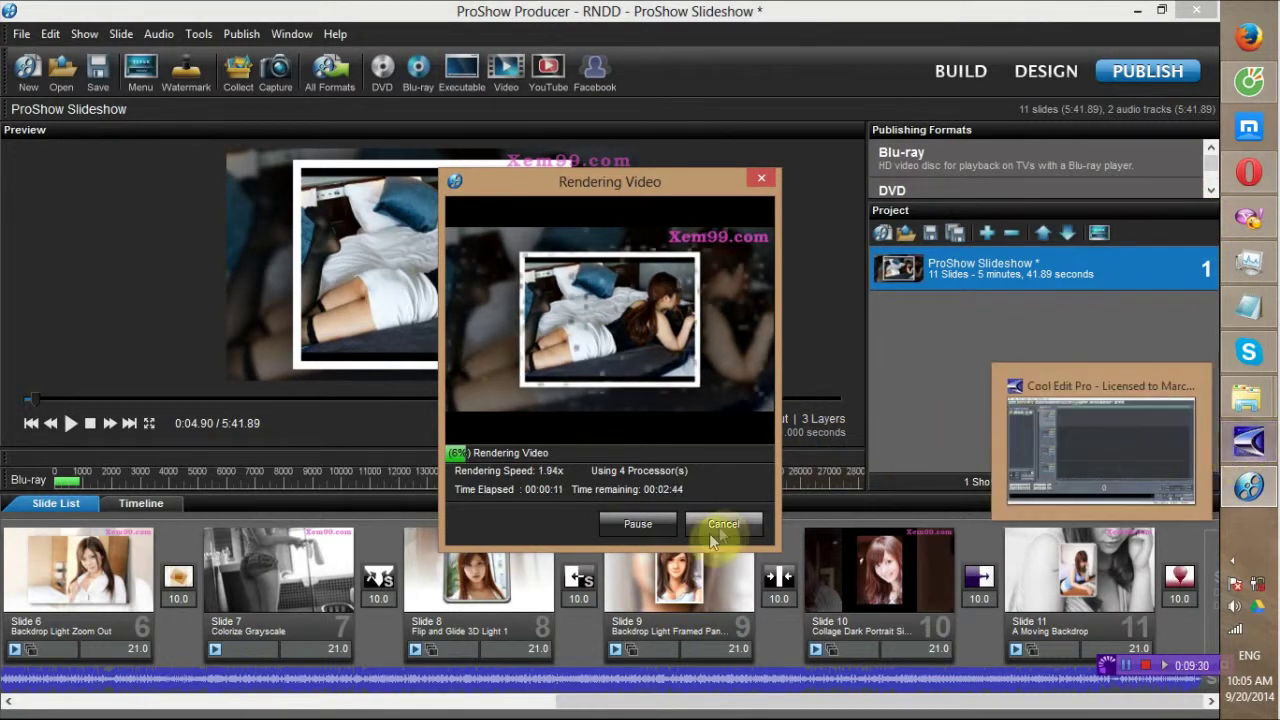